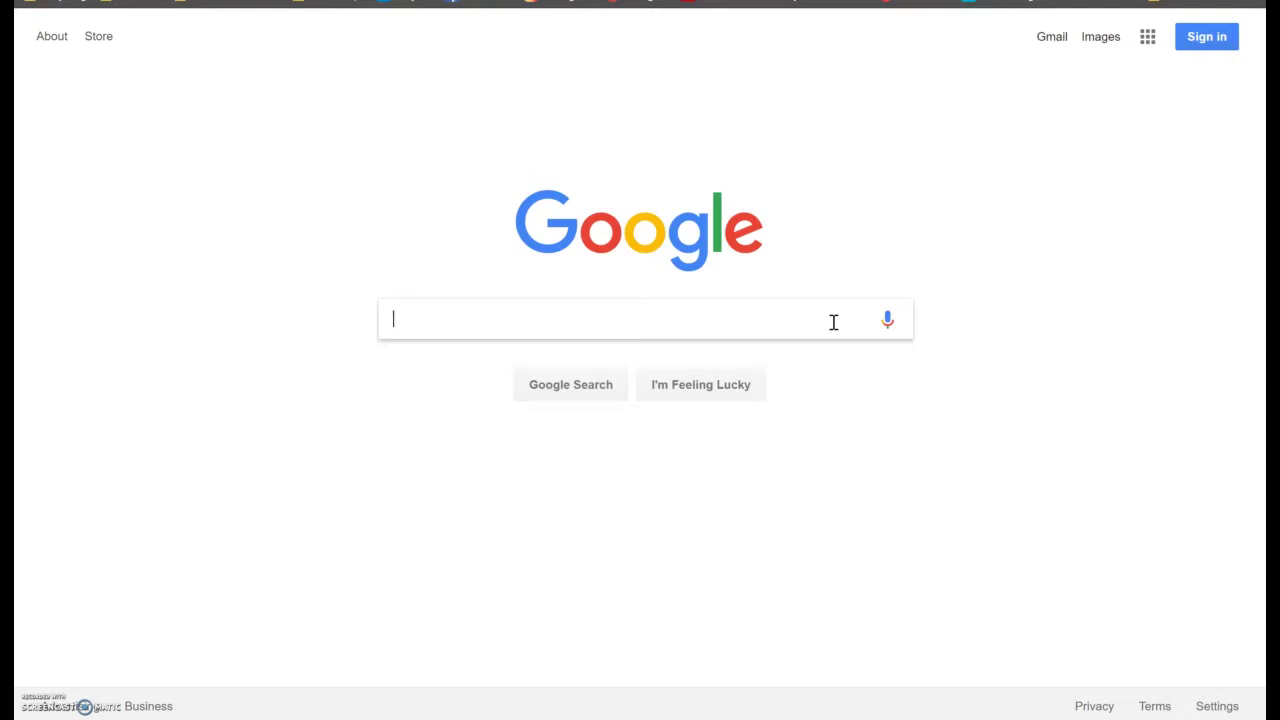
# Step: Search Google for "panzoid" and open the Panzoid website from the results
pyautogui.write('nzoid')
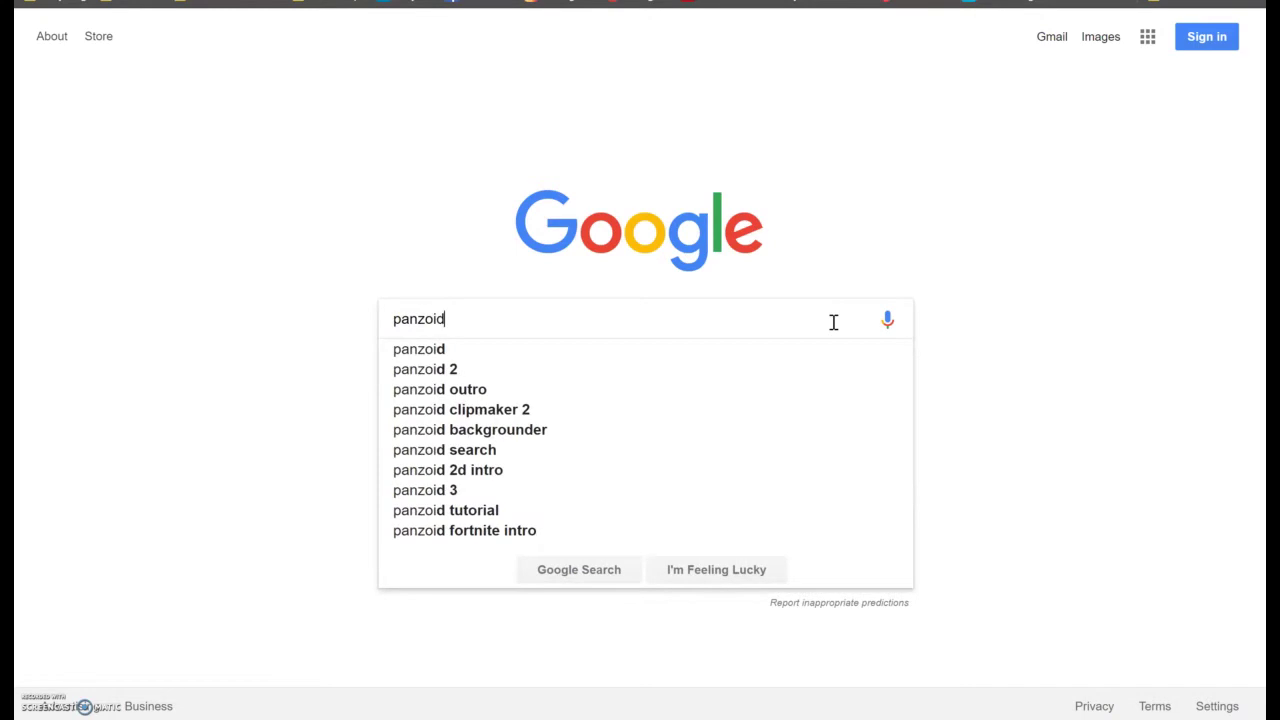
pyautogui.press('Return')
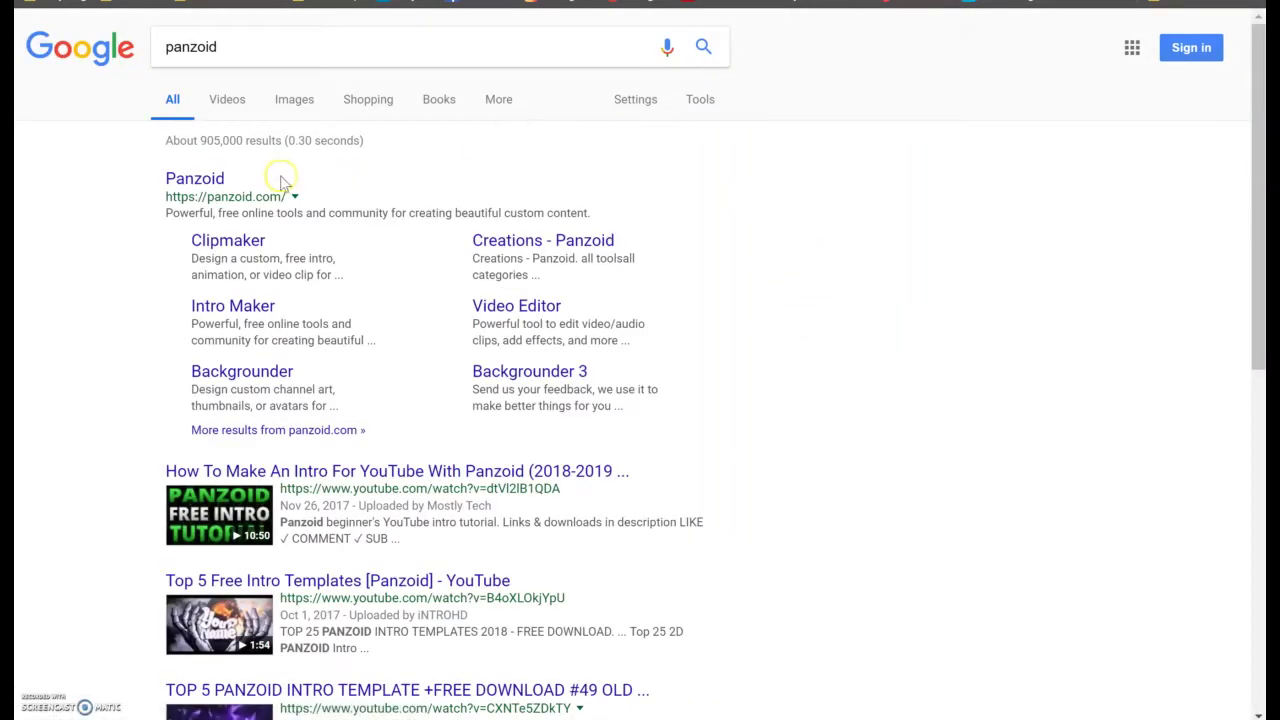
pyautogui.click(226, 180)
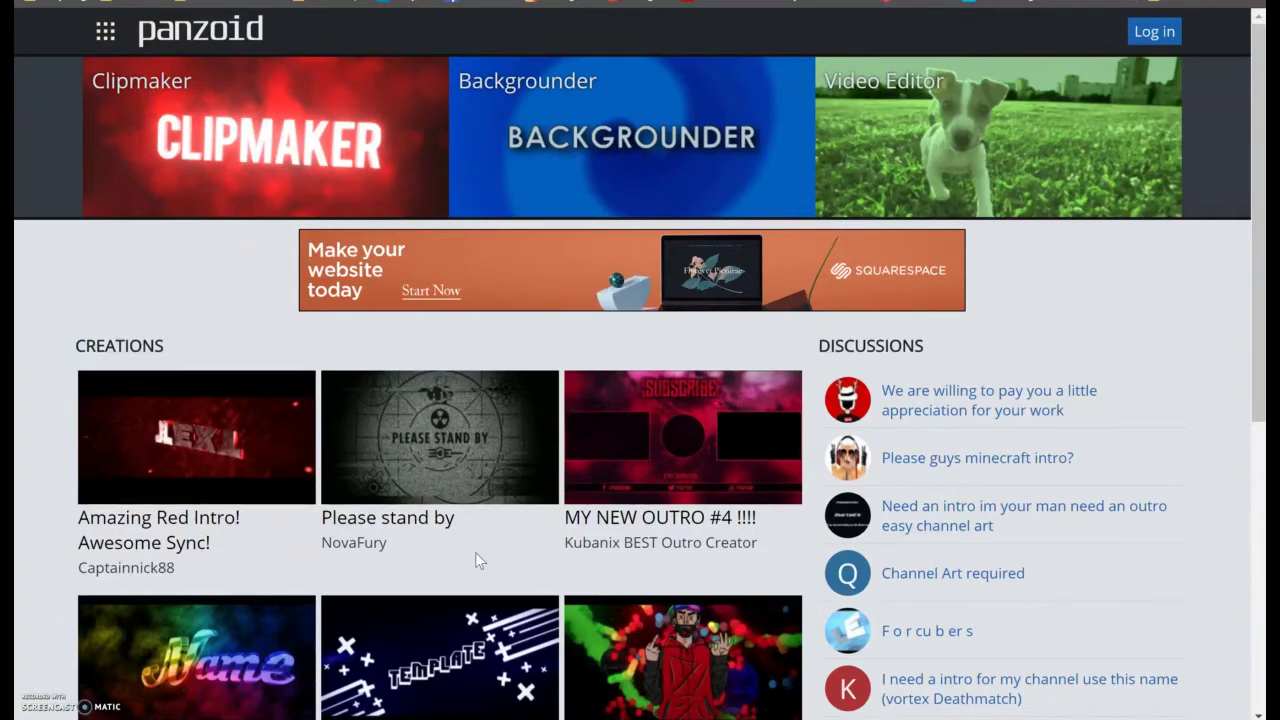
# Step: Open the full gallery of community creations from the Panzoid home page
pyautogui.scroll(-3, 1074, 403)
pyautogui.scroll(-3, 1081, 392)
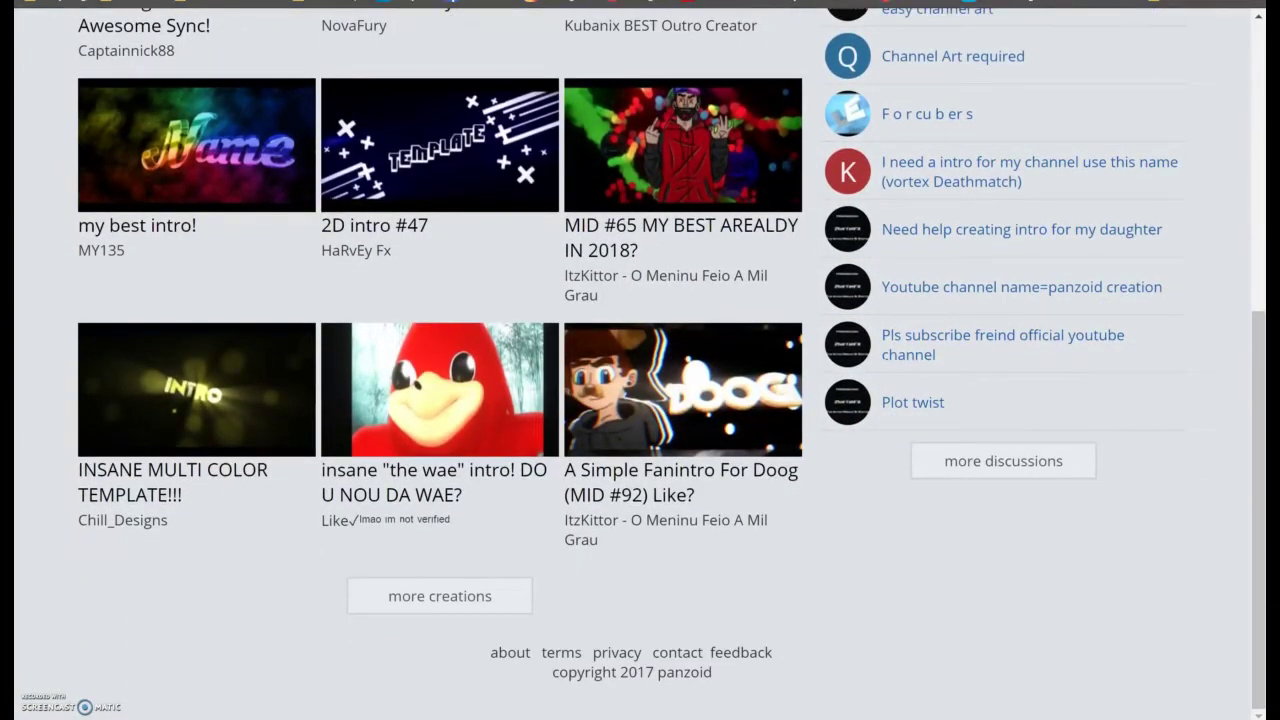
pyautogui.click(446, 591)
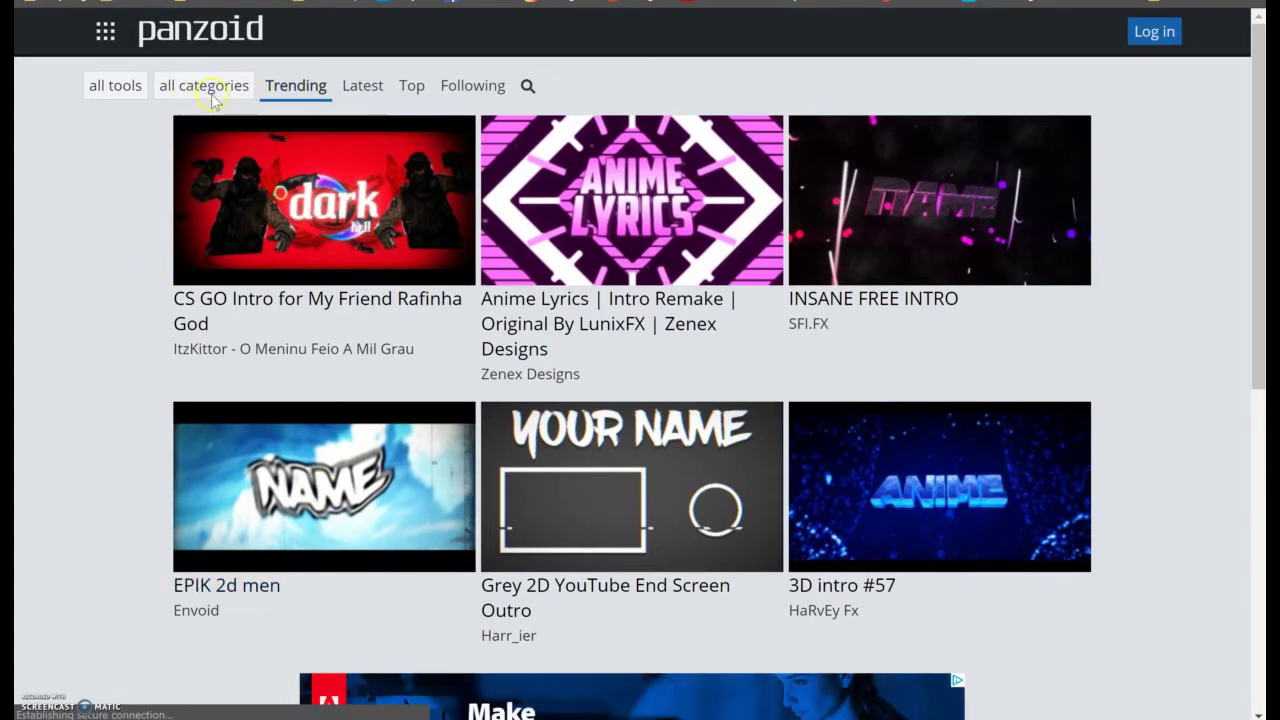
# Step: Find the "Cool Yellow Orange Intro Template" in the trending creations and open it in Clipmaker
pyautogui.click(465, 88)
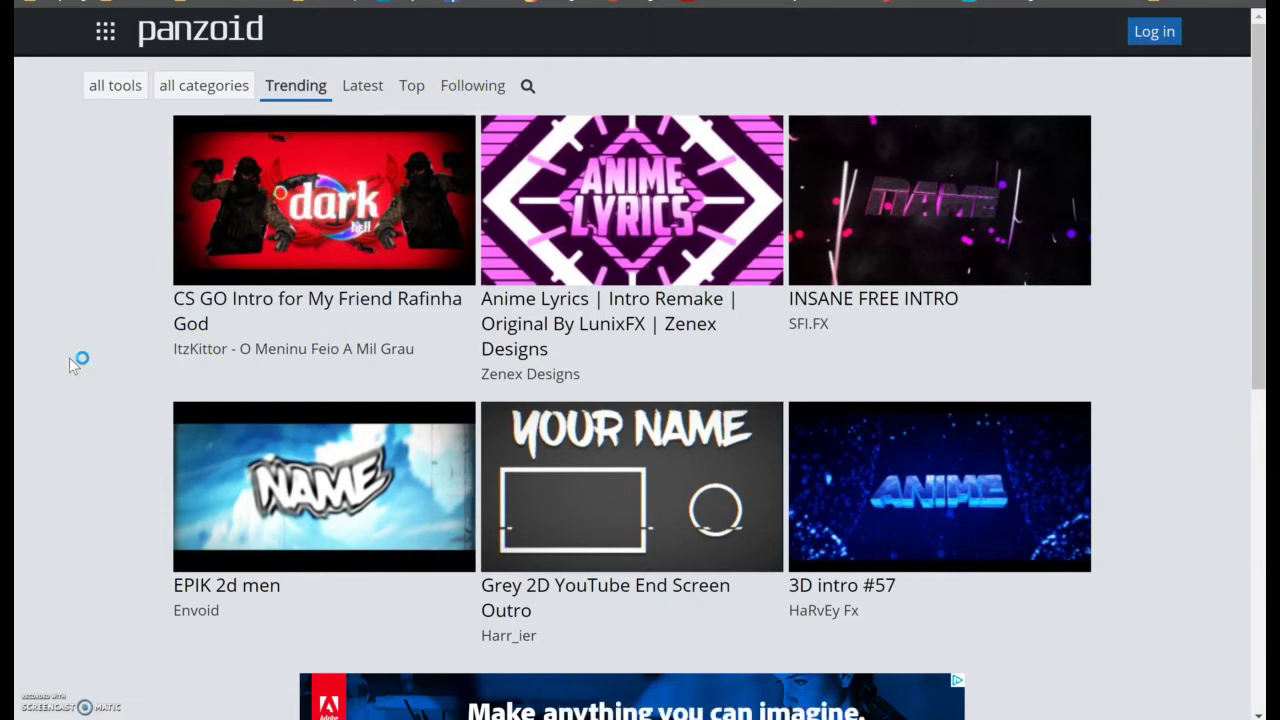
pyautogui.scroll(-6, 1131, 491)
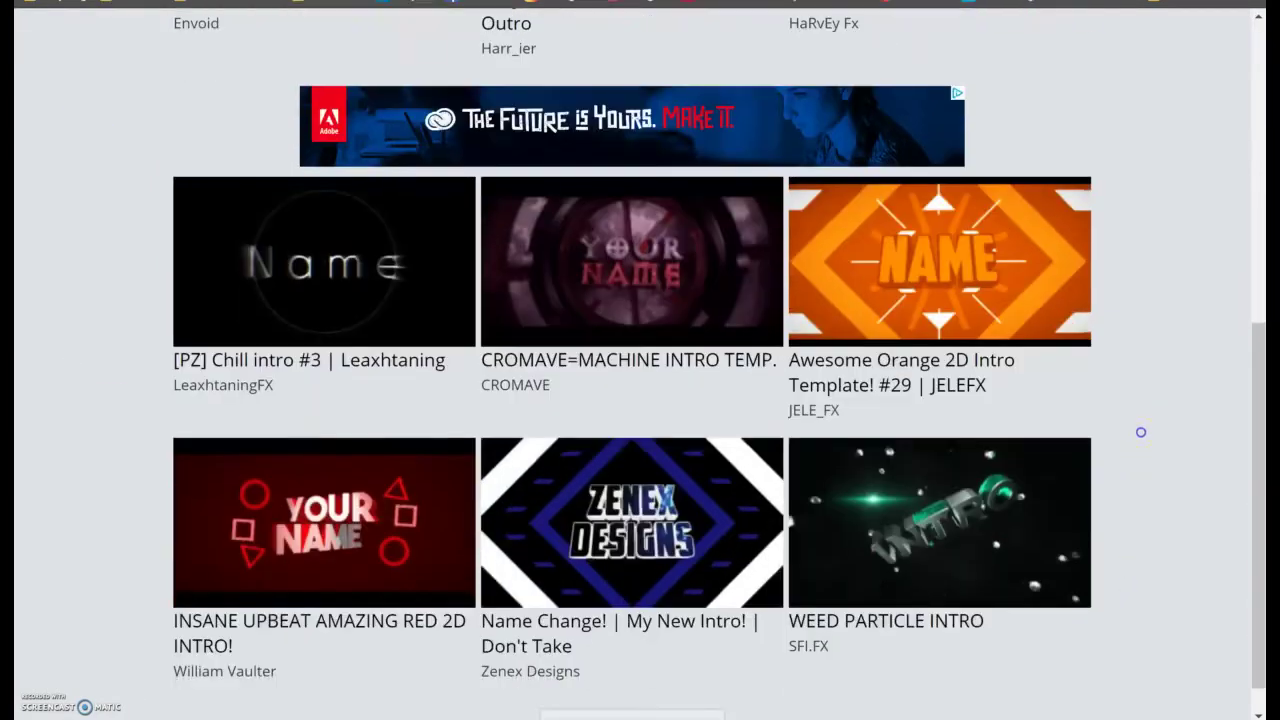
pyautogui.scroll(-2, 1139, 428)
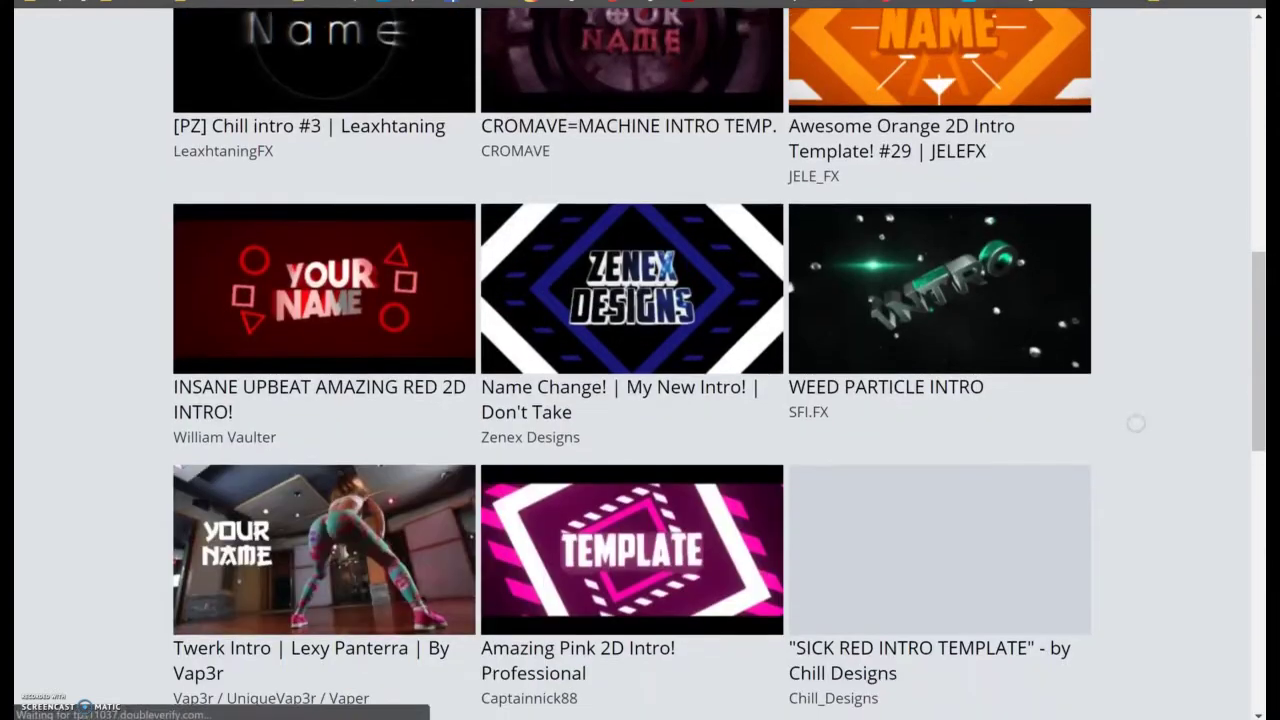
pyautogui.scroll(-3, 1139, 421)
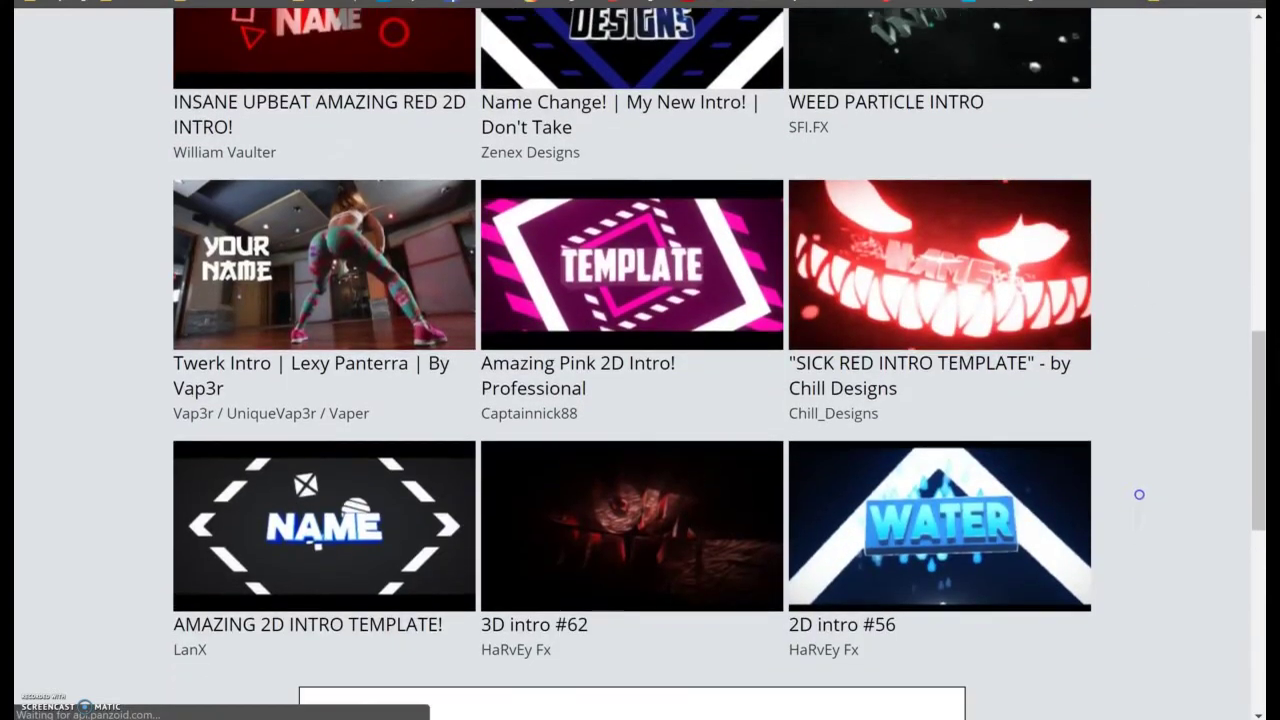
pyautogui.scroll(-5, 1157, 351)
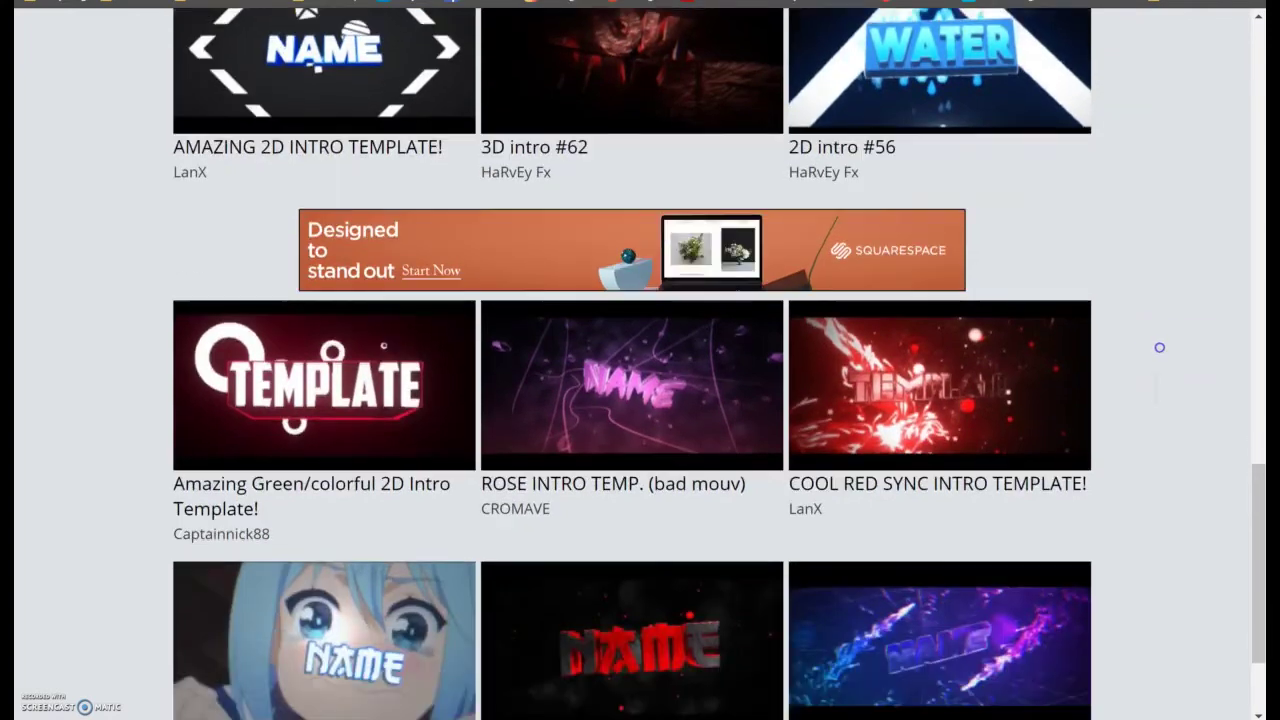
pyautogui.scroll(-4, 1159, 347)
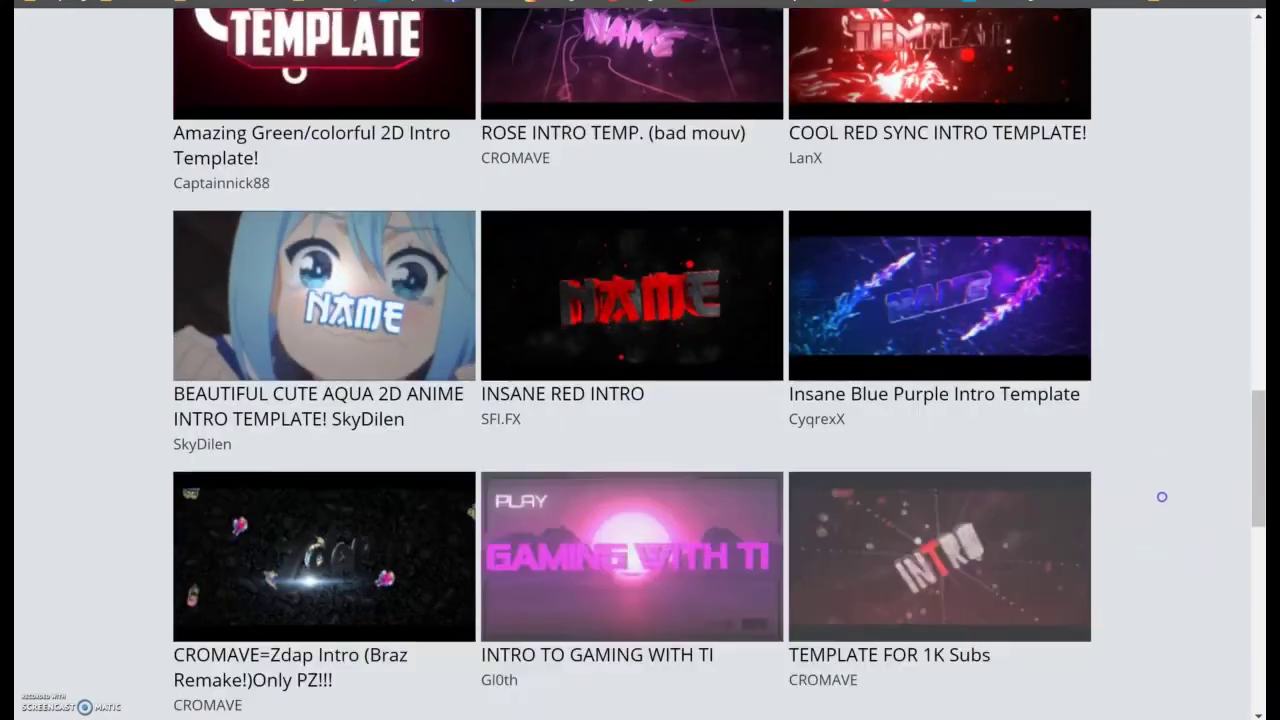
pyautogui.scroll(-3, 1162, 497)
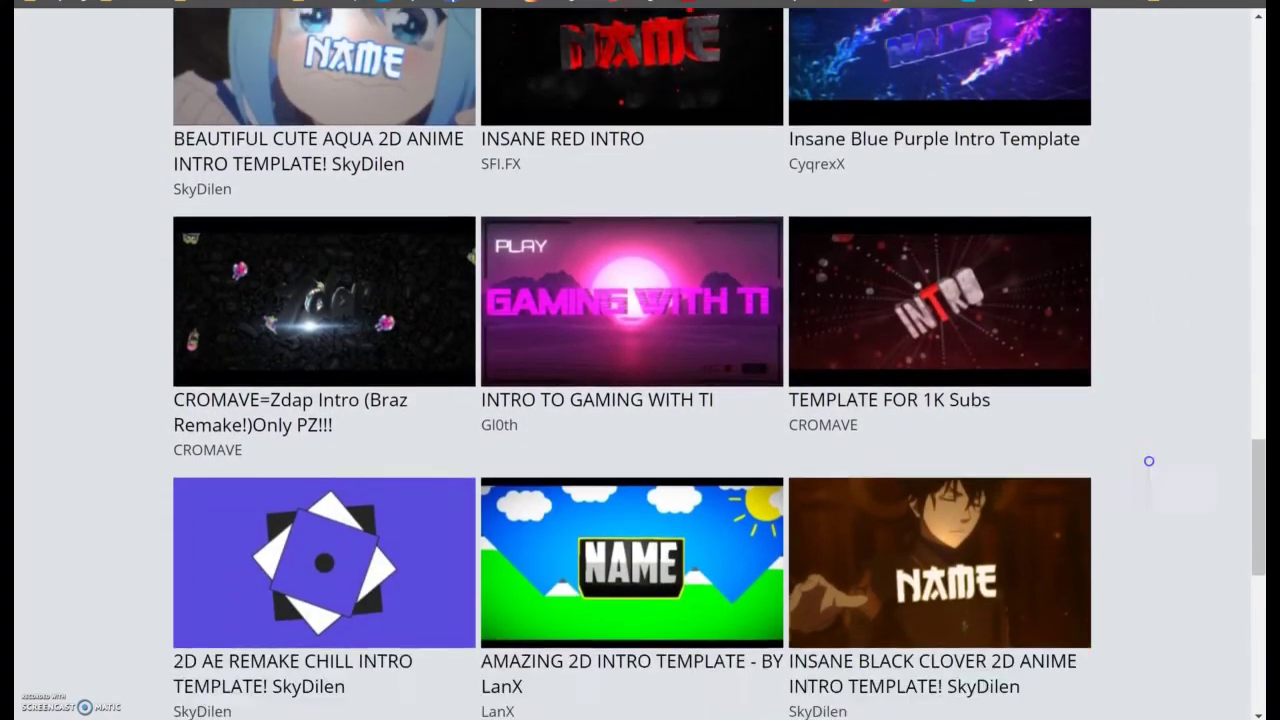
pyautogui.scroll(-4, 1149, 461)
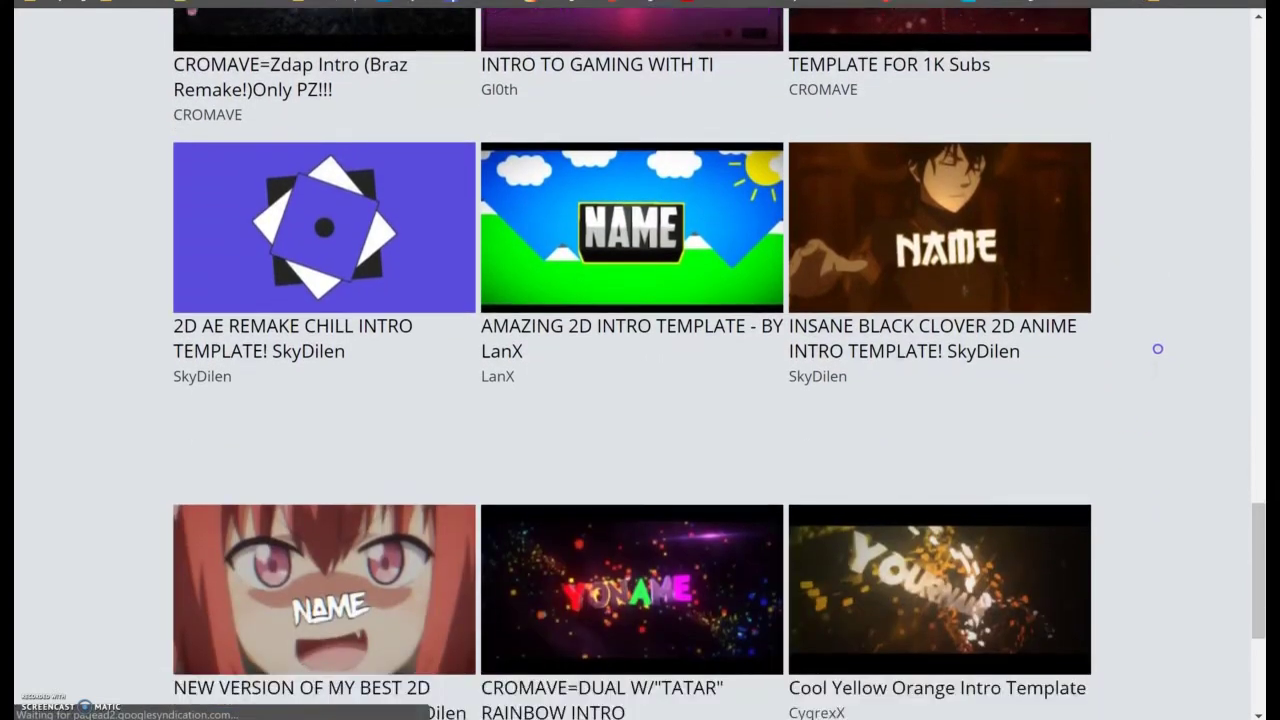
pyautogui.scroll(-4, 1157, 348)
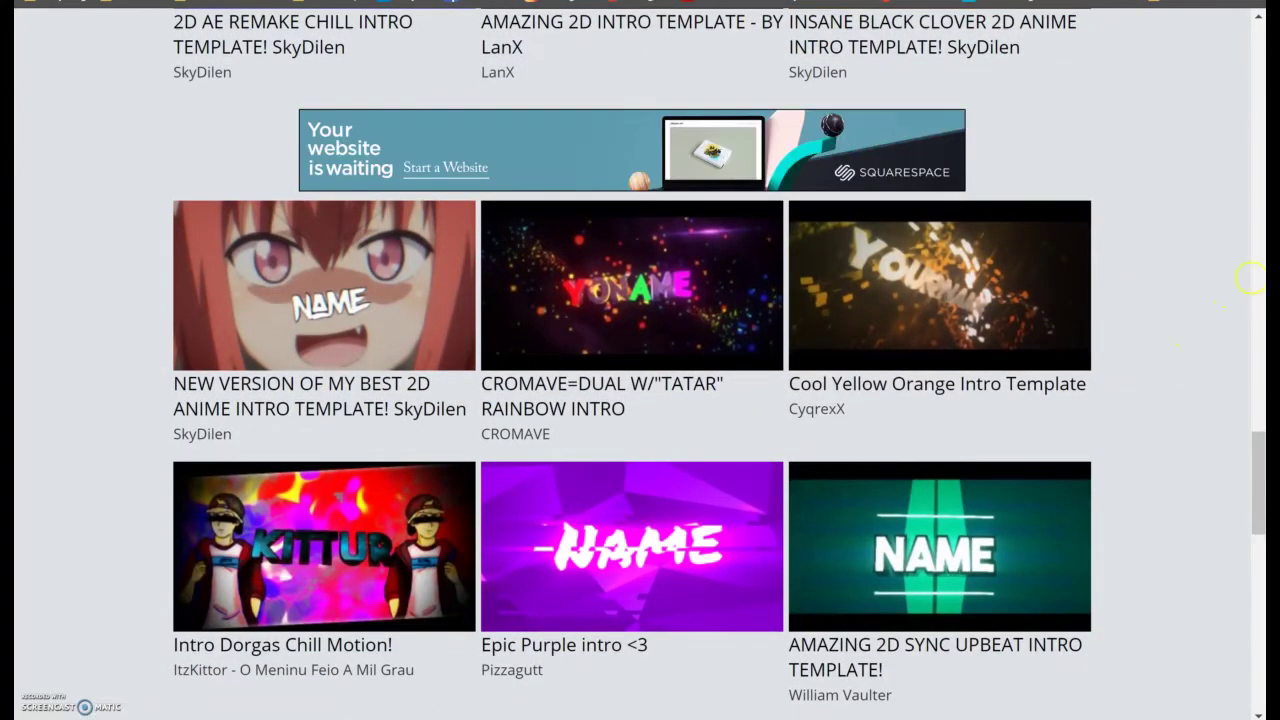
pyautogui.click(891, 386)
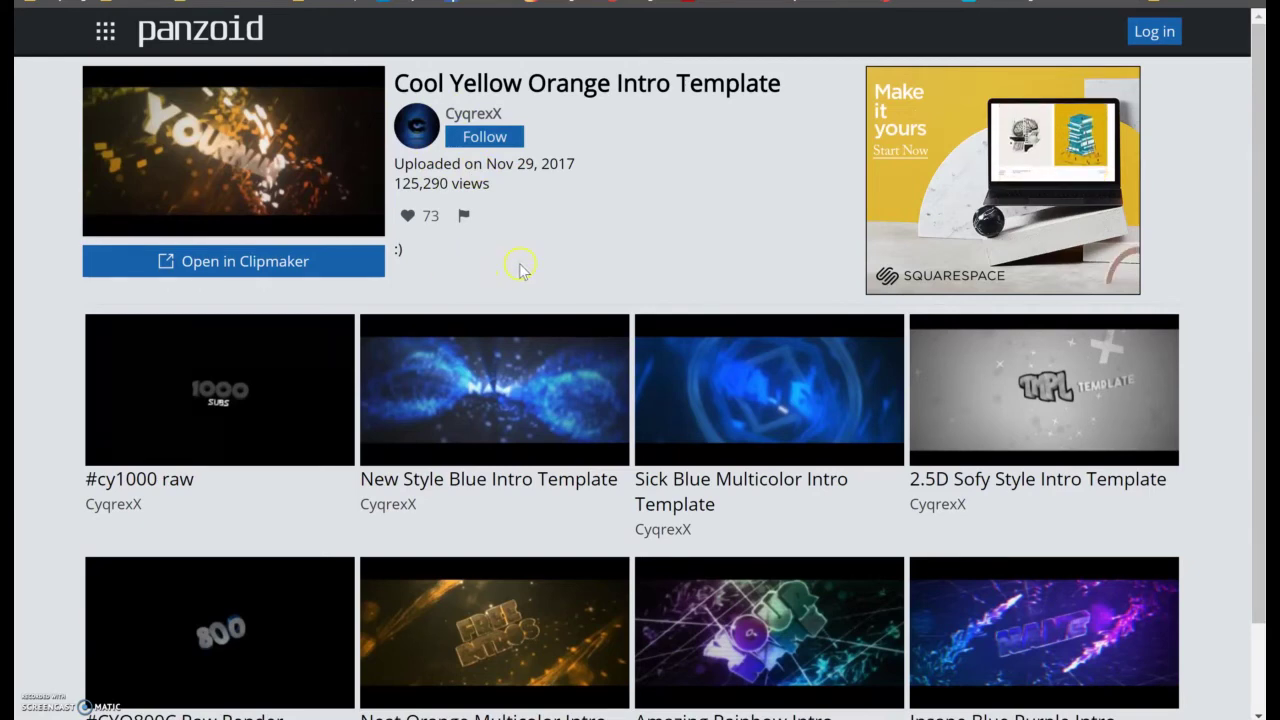
pyautogui.click(228, 262)
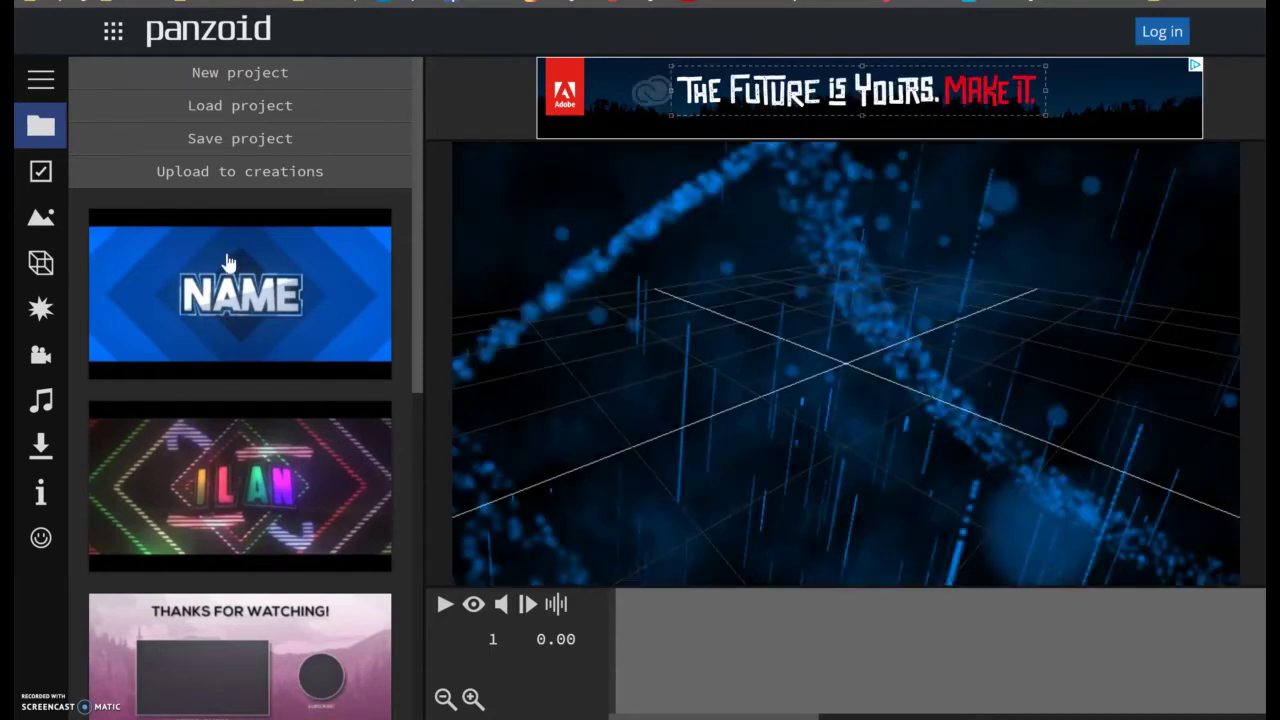
# Step: Preview the intro animation in camera view, pause it and return to the editing view
pyautogui.click(474, 606)
pyautogui.click(474, 606)
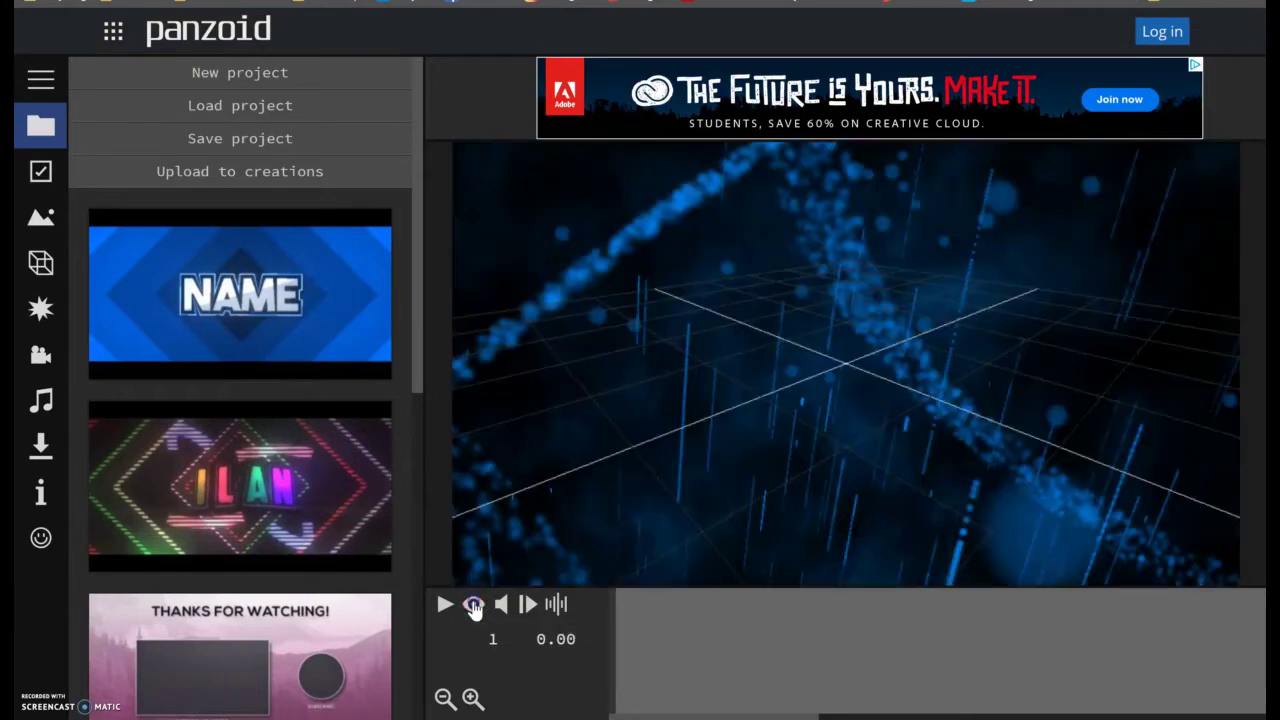
pyautogui.click(474, 606)
pyautogui.click(445, 605)
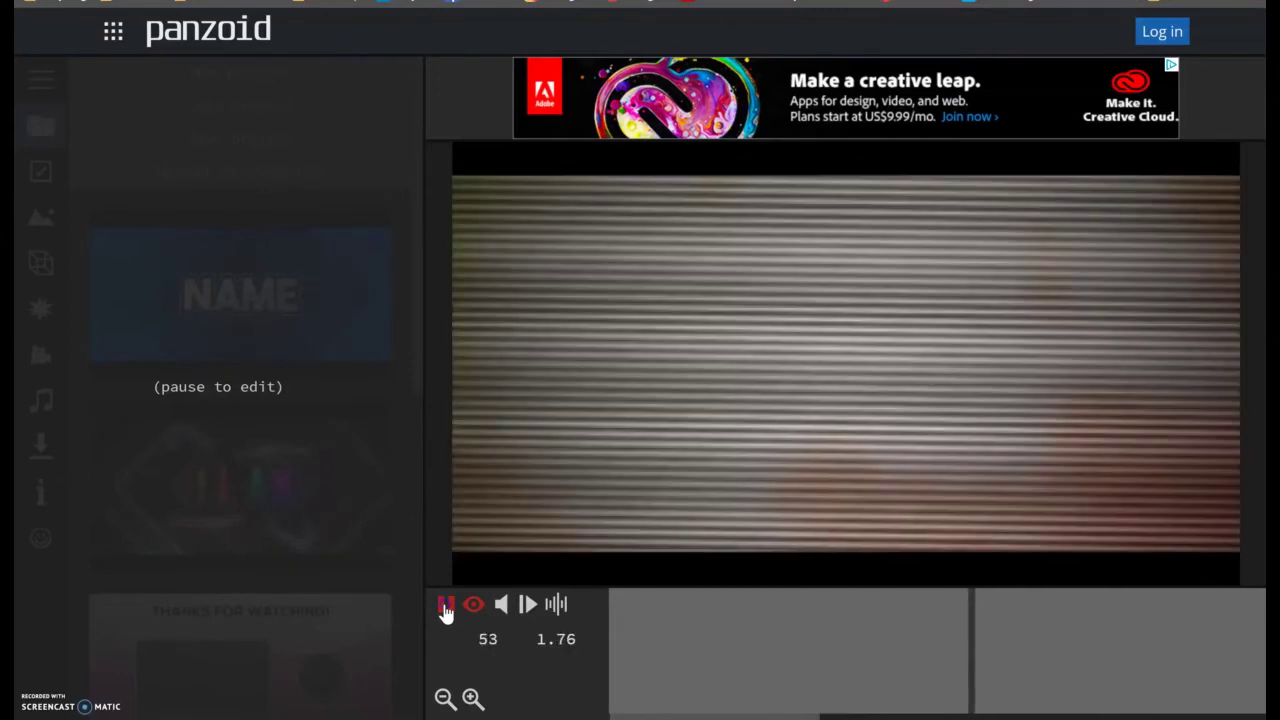
pyautogui.click(446, 606)
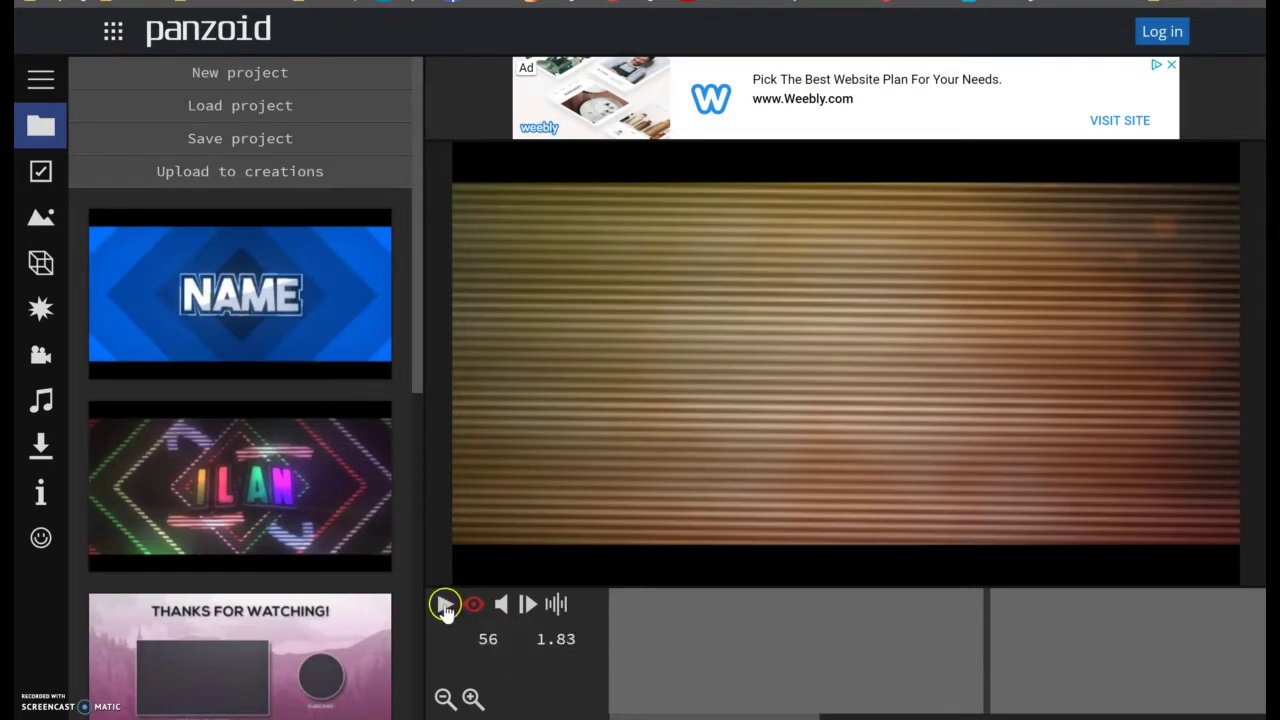
pyautogui.click(468, 608)
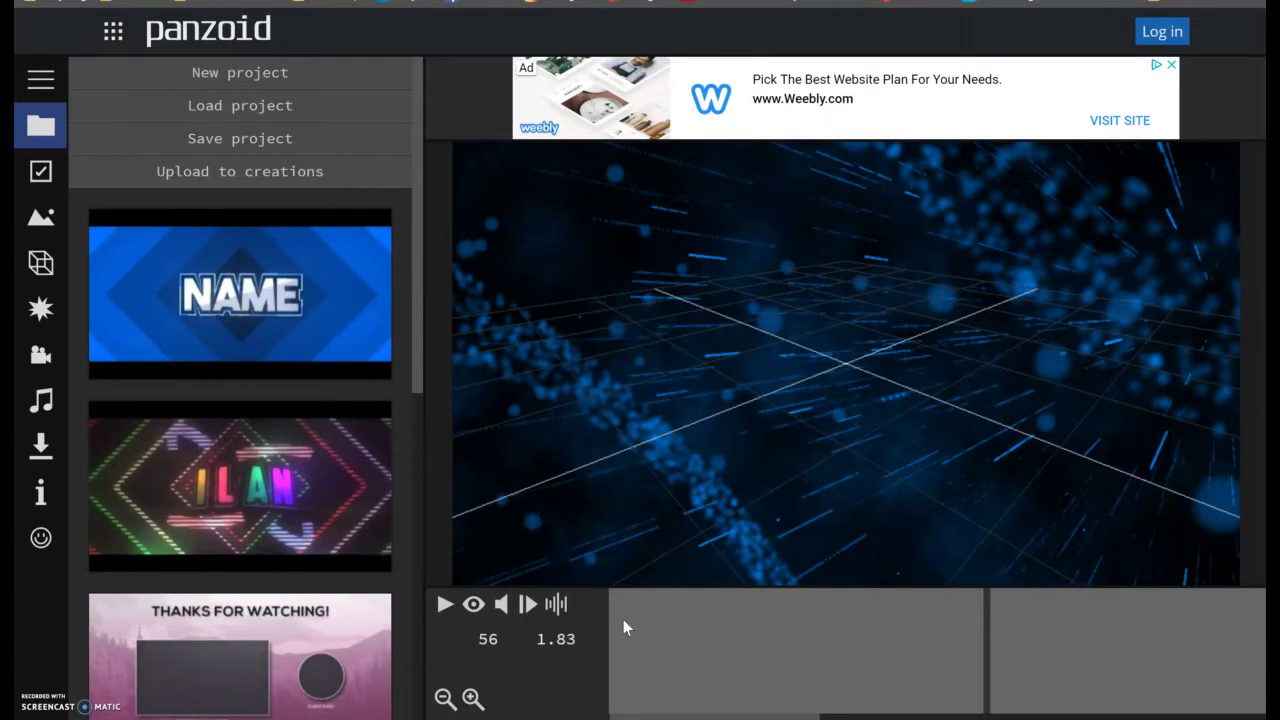
pyautogui.click(476, 608)
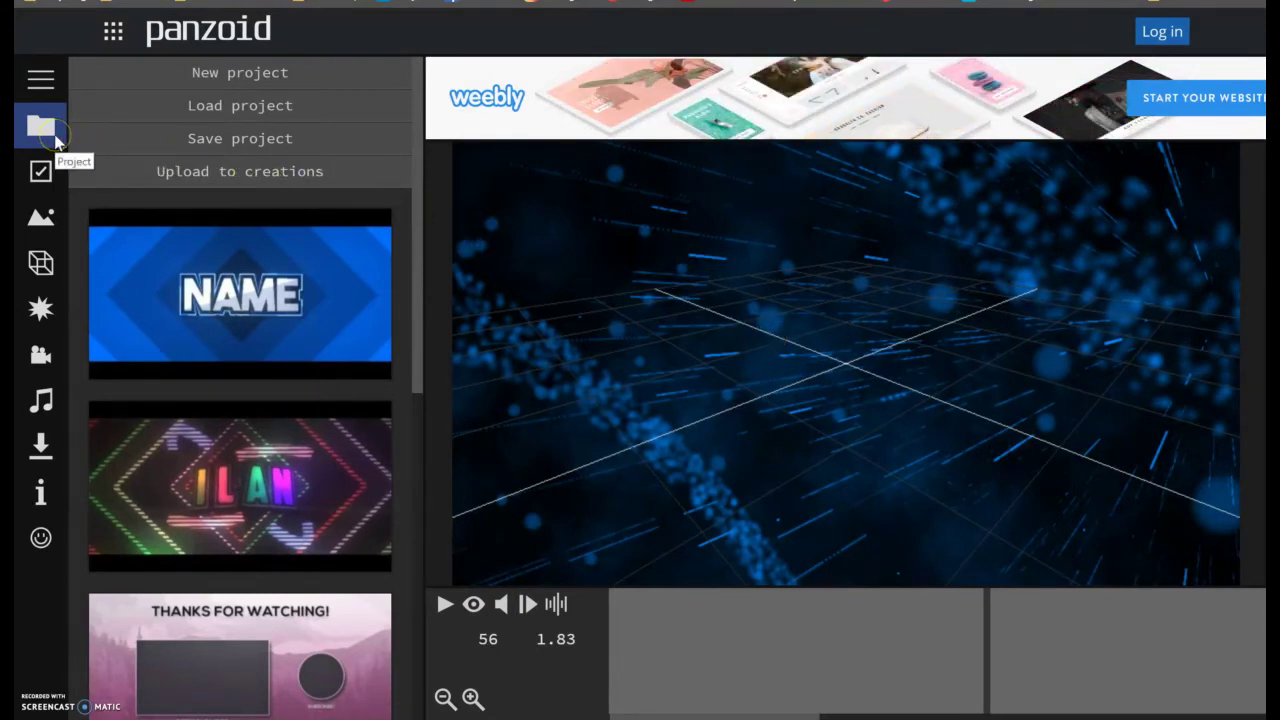
# Step: Review the names of the editor's sections and open the project's Basic settings
pyautogui.click(41, 84)
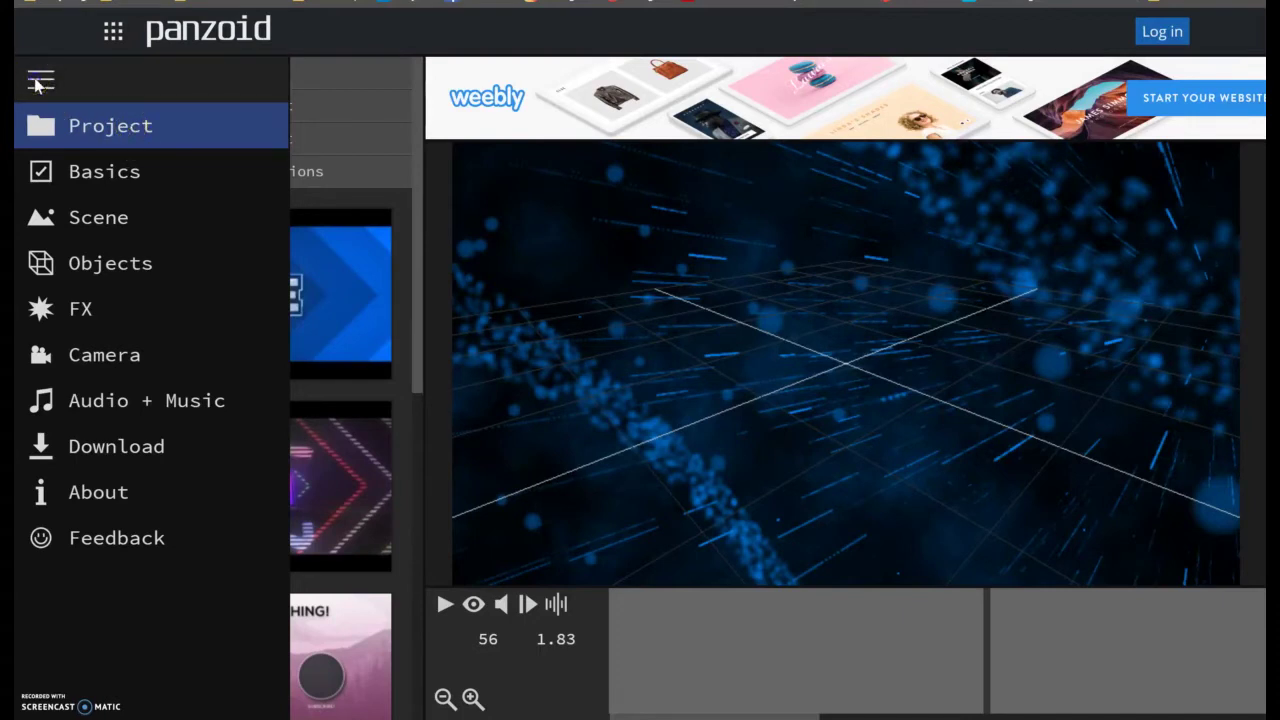
pyautogui.click(38, 80)
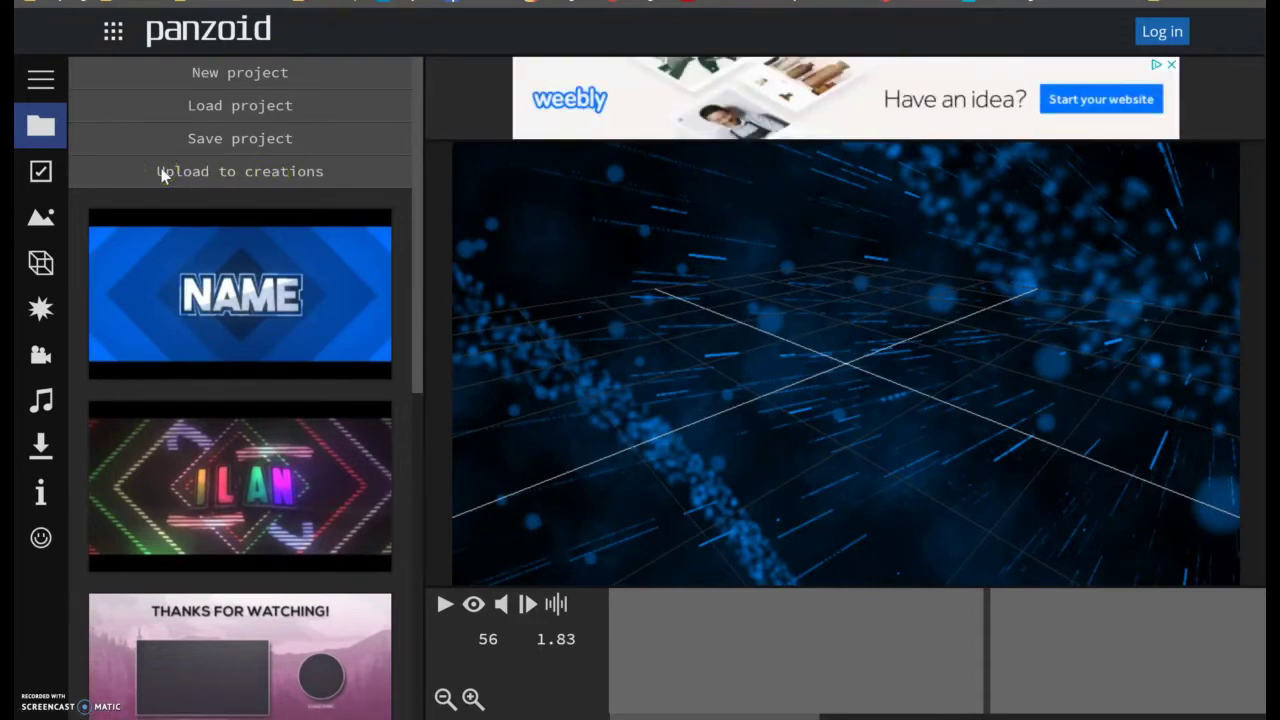
pyautogui.click(41, 82)
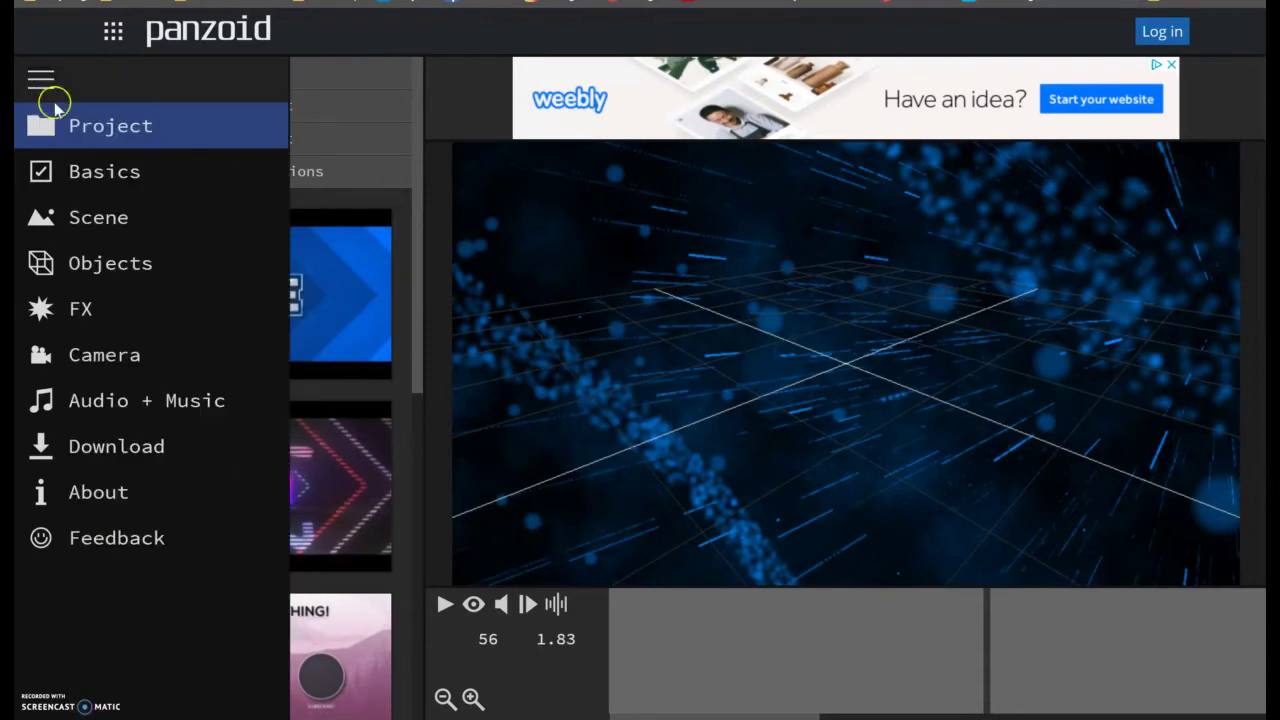
pyautogui.click(85, 175)
pyautogui.click(88, 180)
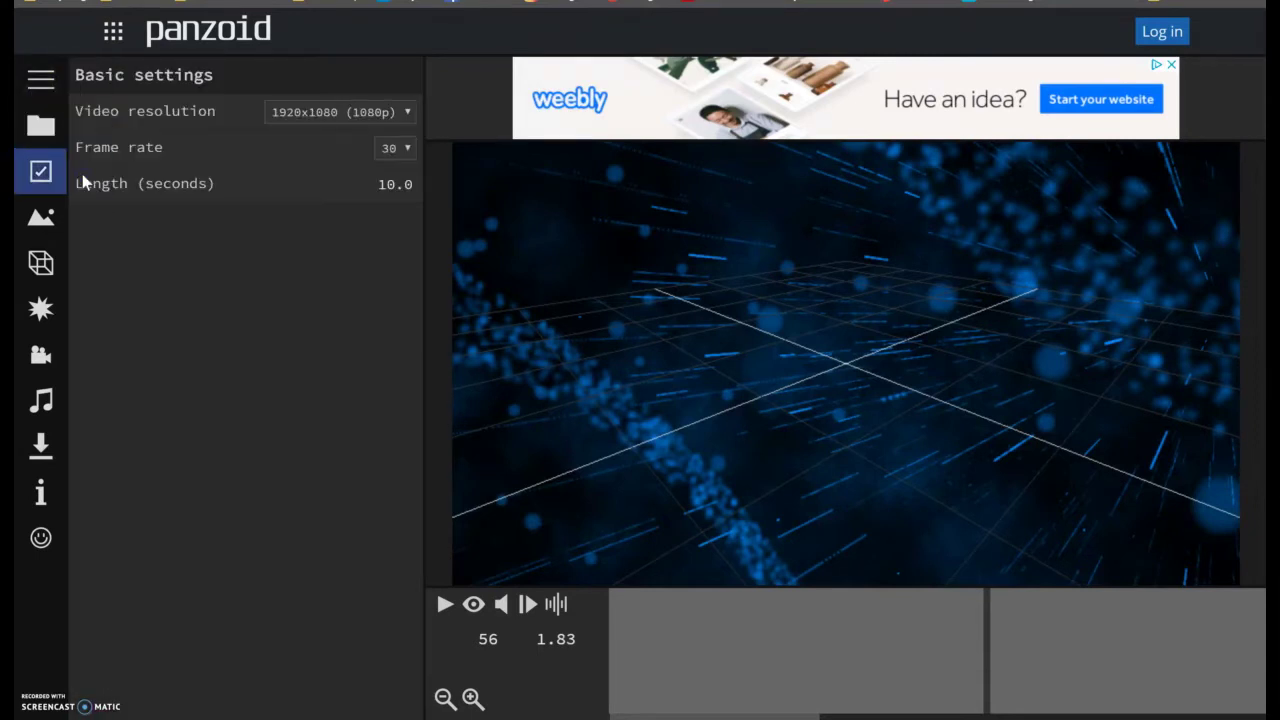
# Step: Review the available video resolutions and select 1920x1080 (1080p)
pyautogui.click(407, 114)
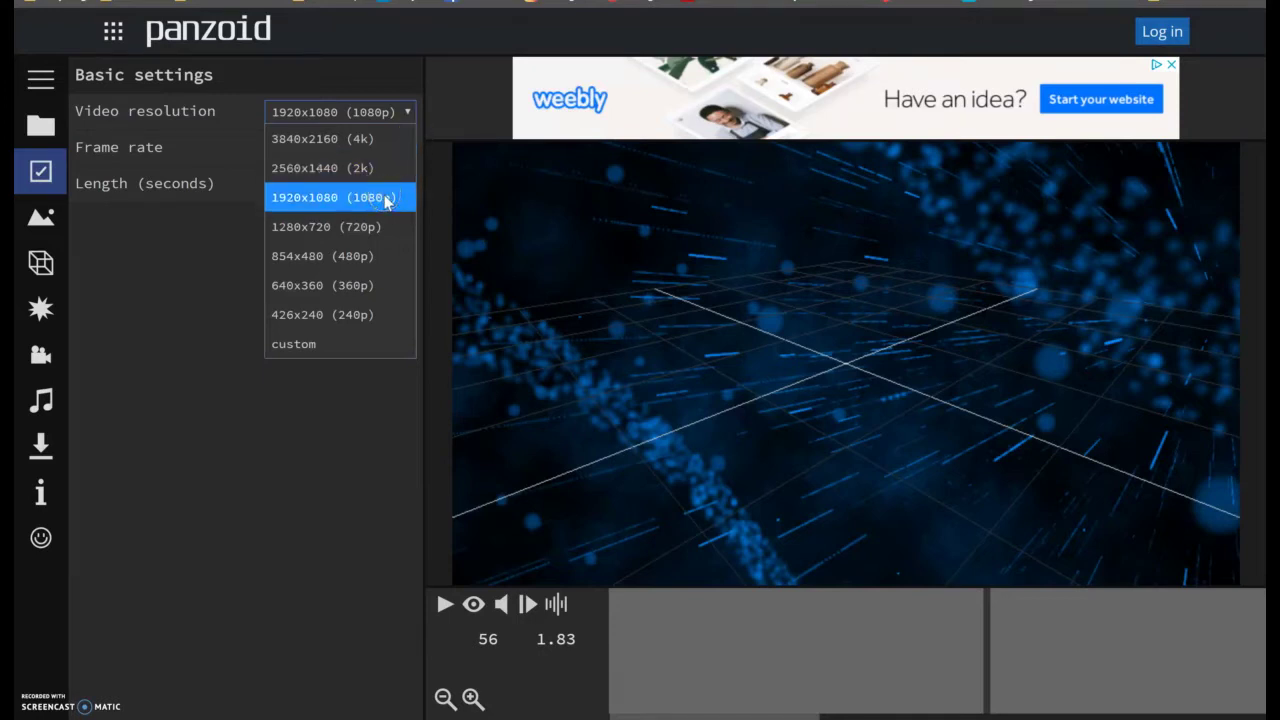
pyautogui.moveTo(386, 201); pyautogui.dragTo(390, 236)
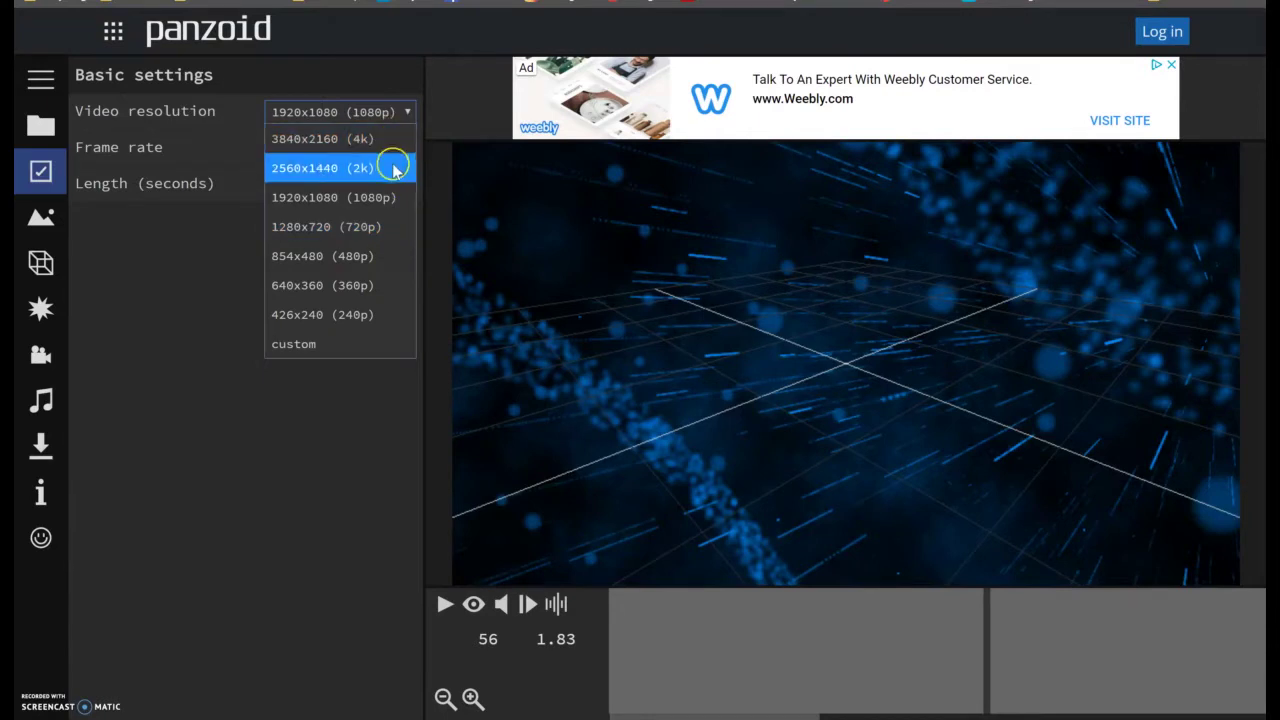
pyautogui.click(392, 200)
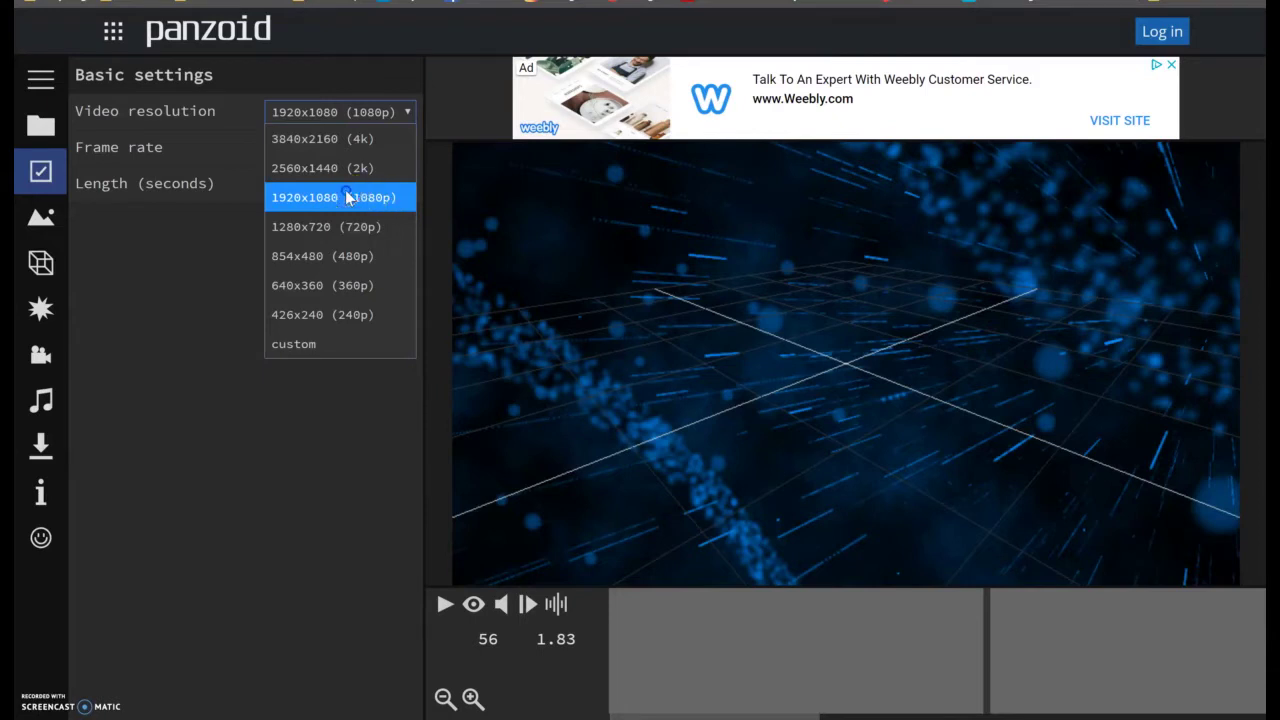
pyautogui.click(349, 195)
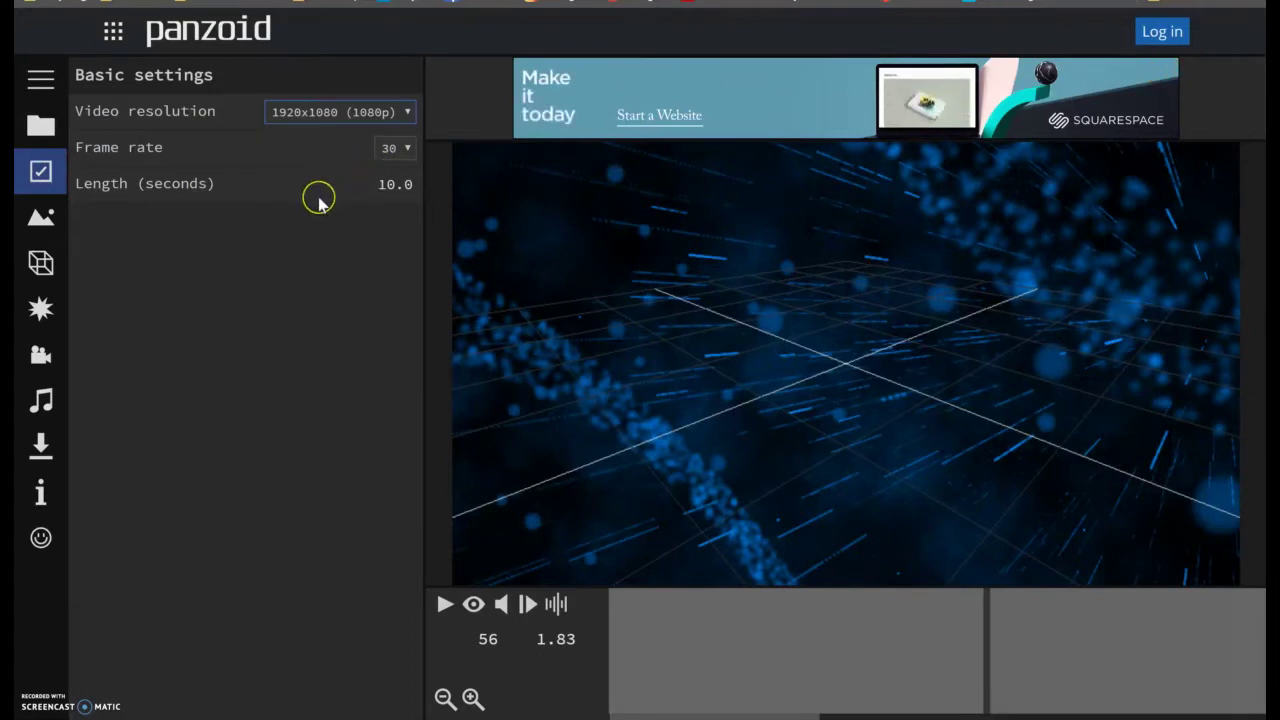
# Step: Change the video length to 5 seconds and set it back to 10 seconds
pyautogui.click(392, 187)
pyautogui.write('5')
pyautogui.press('Return')
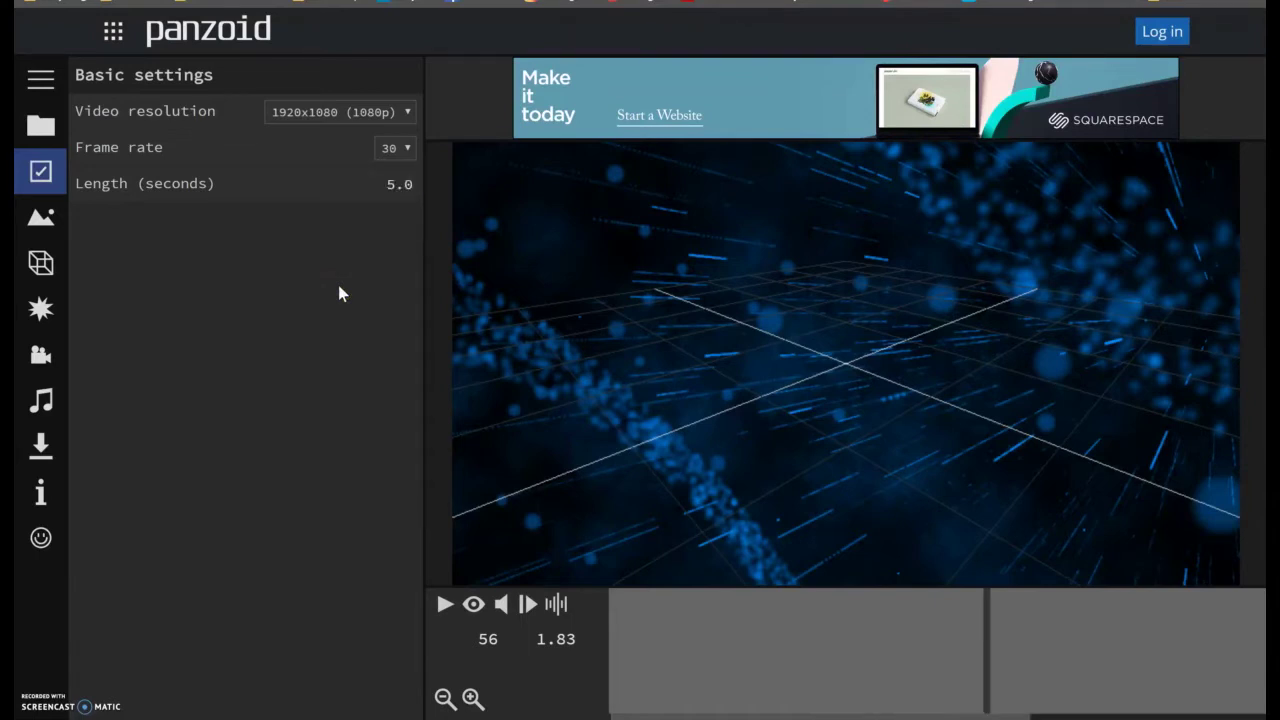
pyautogui.click(393, 182)
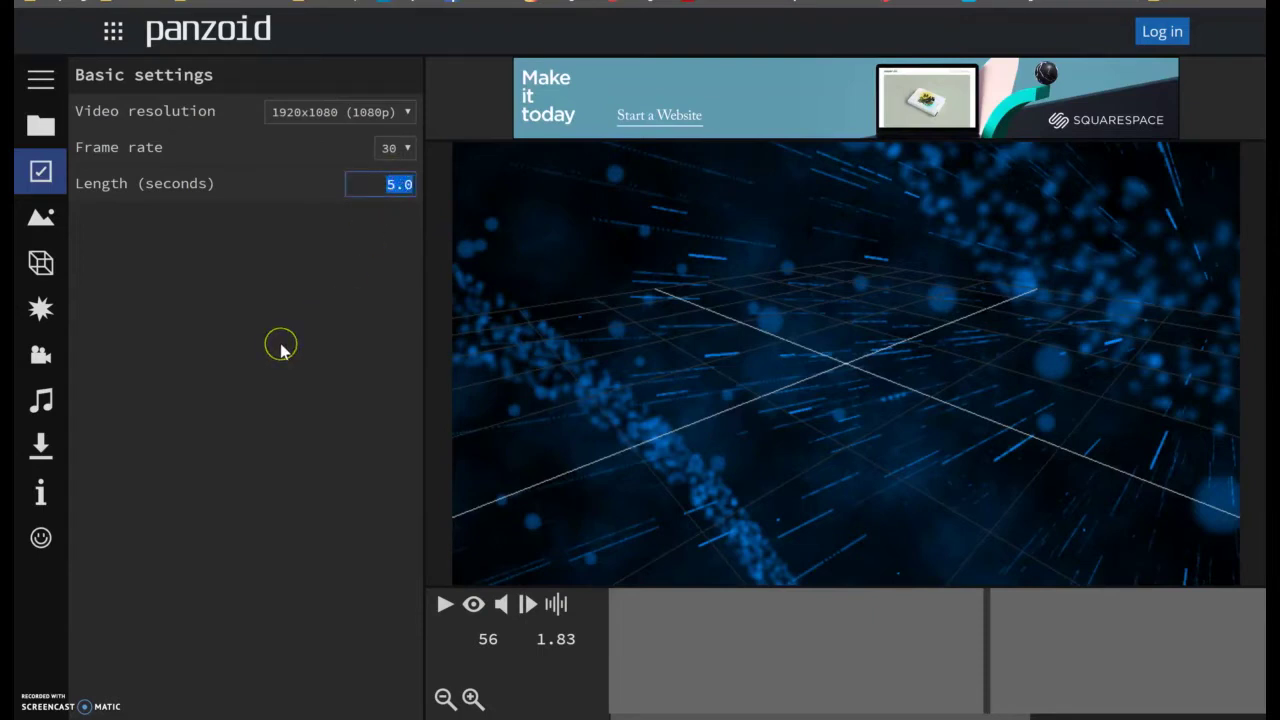
pyautogui.write('10')
pyautogui.press('Return')
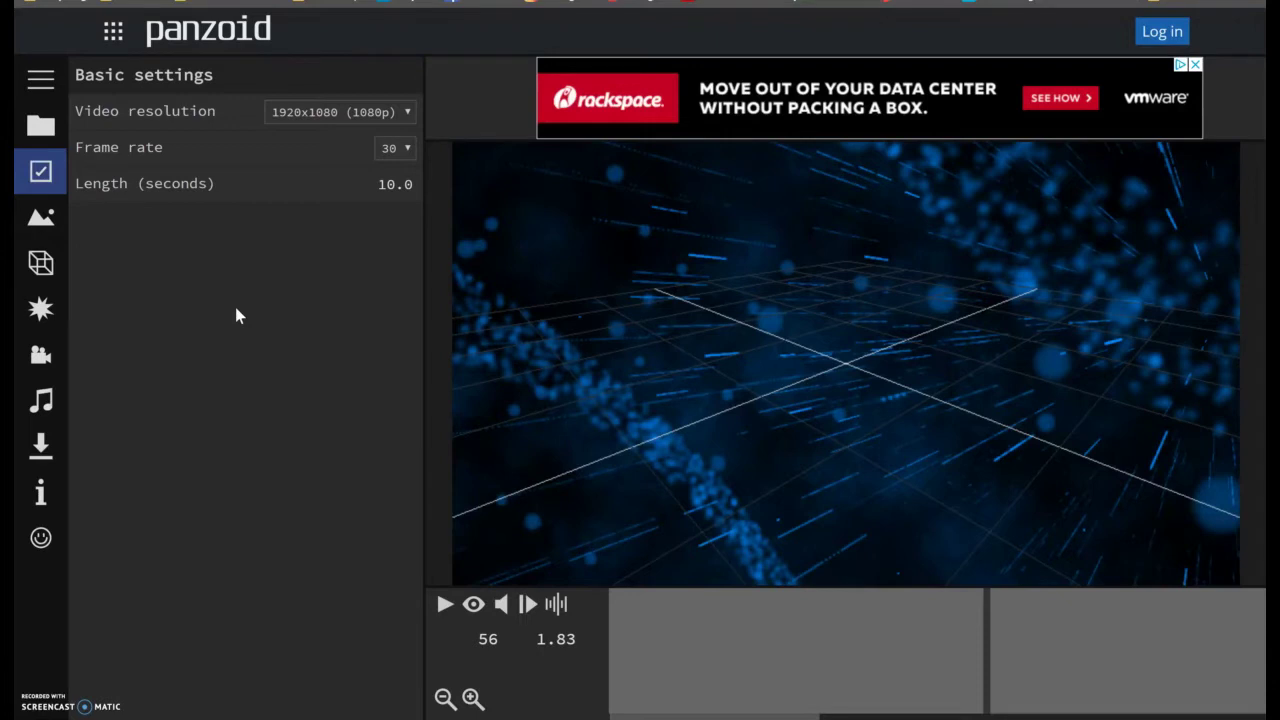
# Step: Open the Scene settings and check the section's name in the expanded section list
pyautogui.click(50, 220)
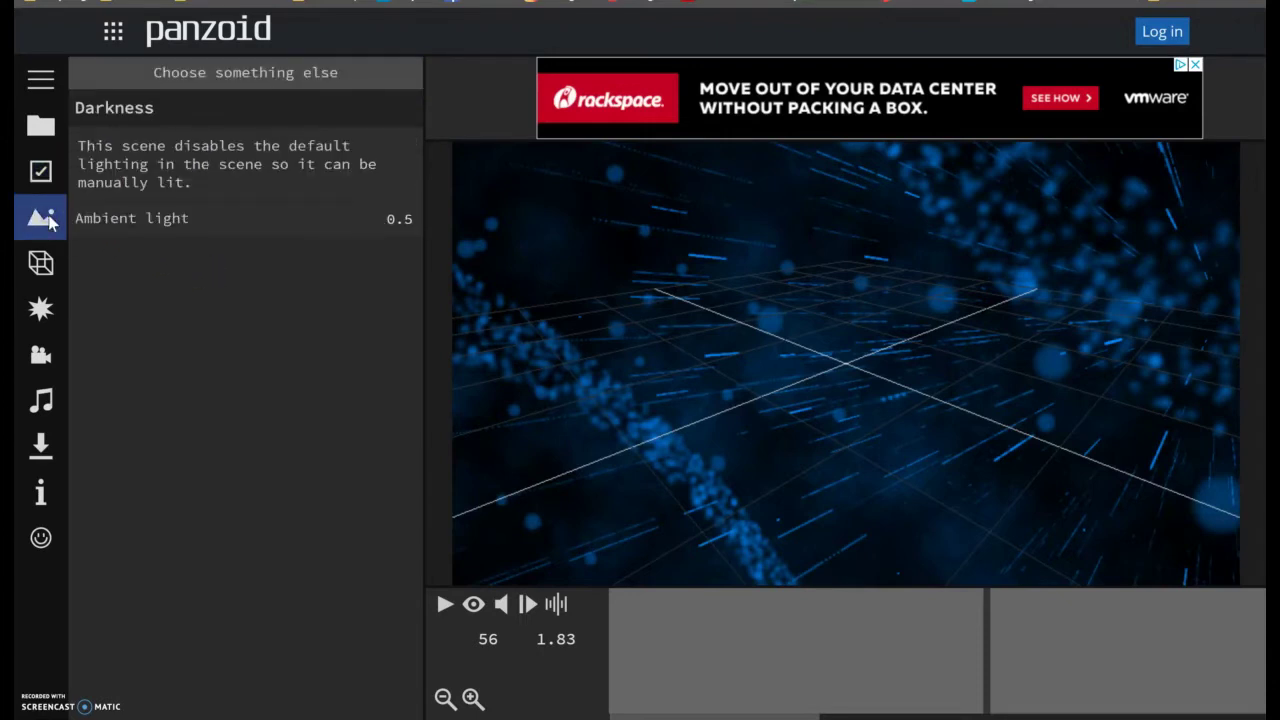
pyautogui.click(42, 80)
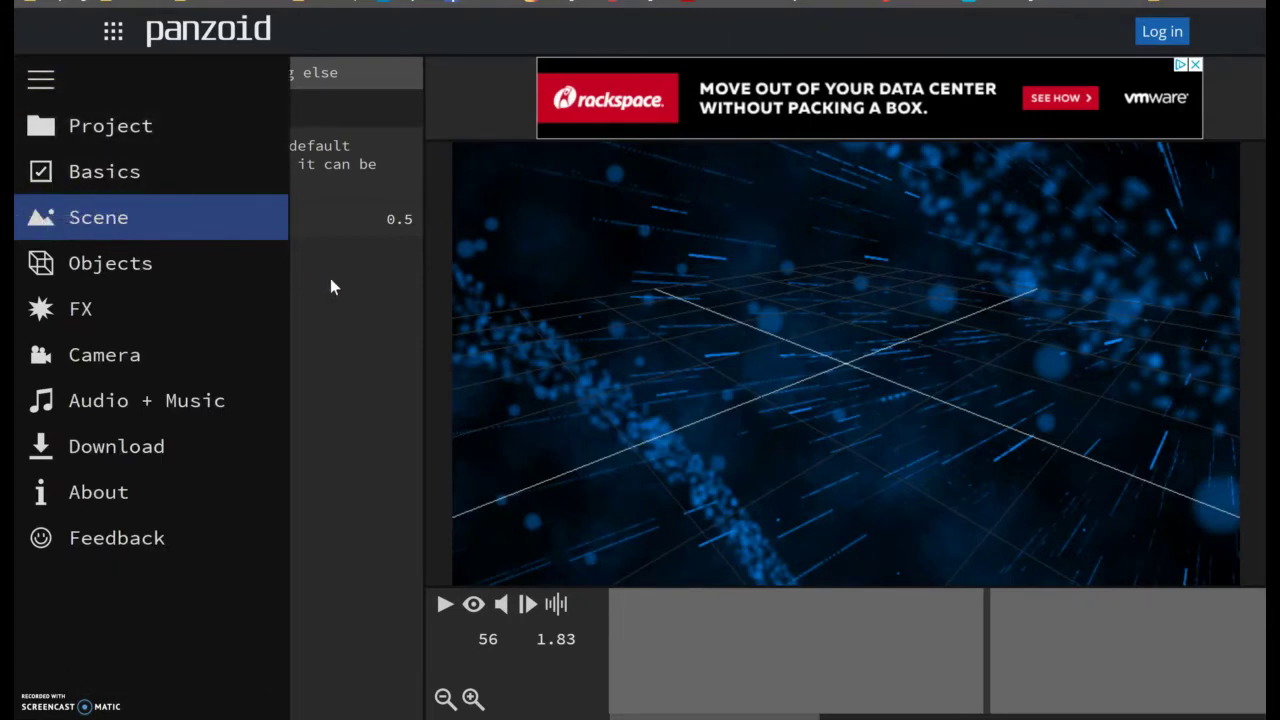
pyautogui.click(43, 86)
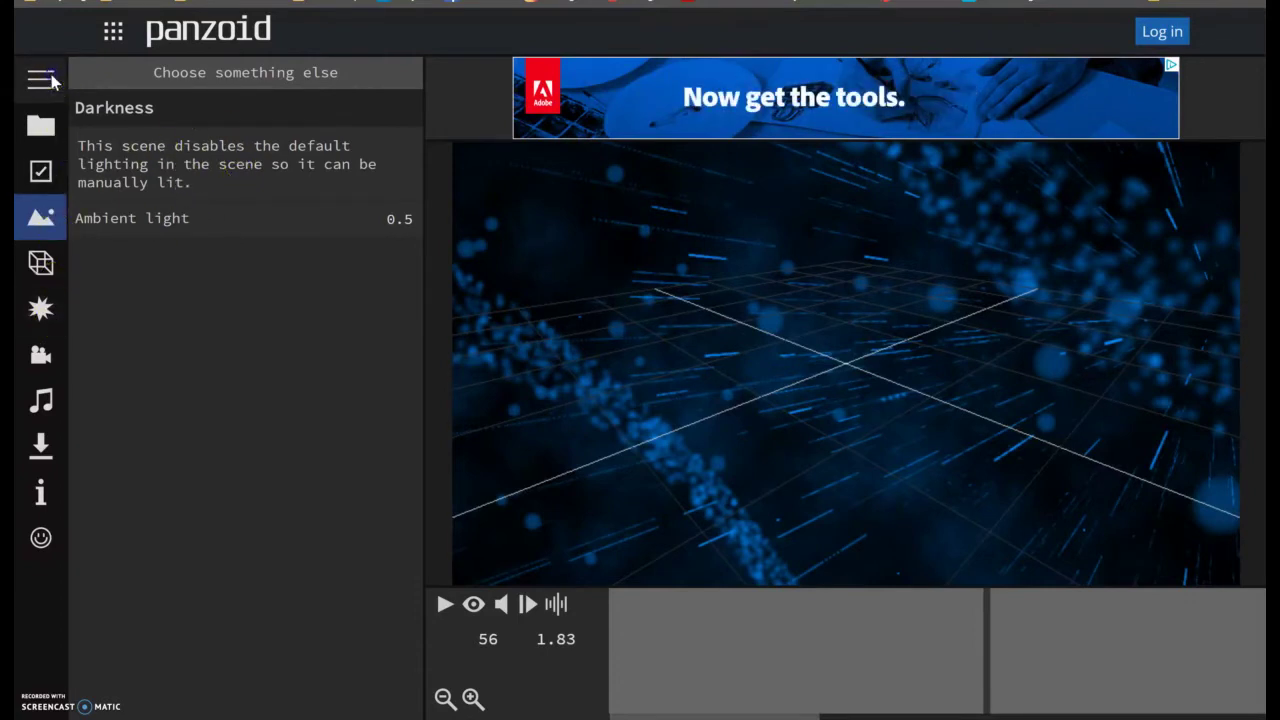
# Step: Open the Objects settings and inspect the Main and Text groups and the two YOURNAME text objects
pyautogui.click(44, 78)
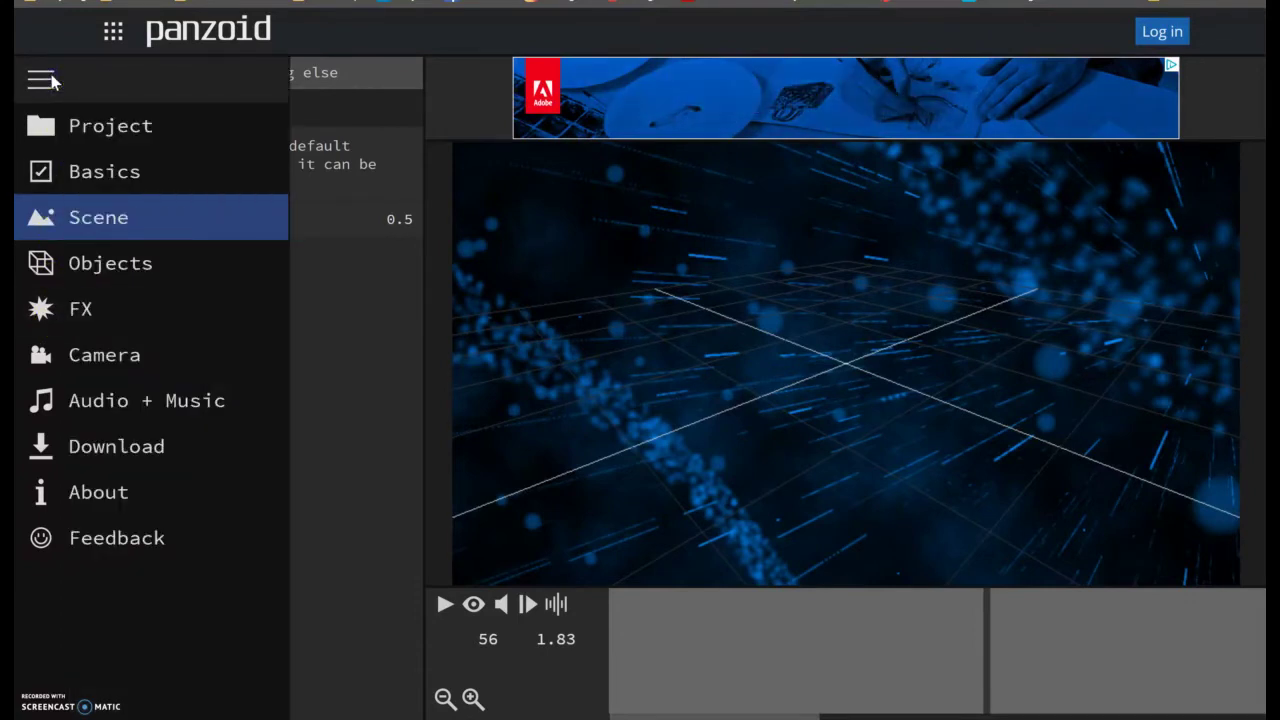
pyautogui.click(97, 274)
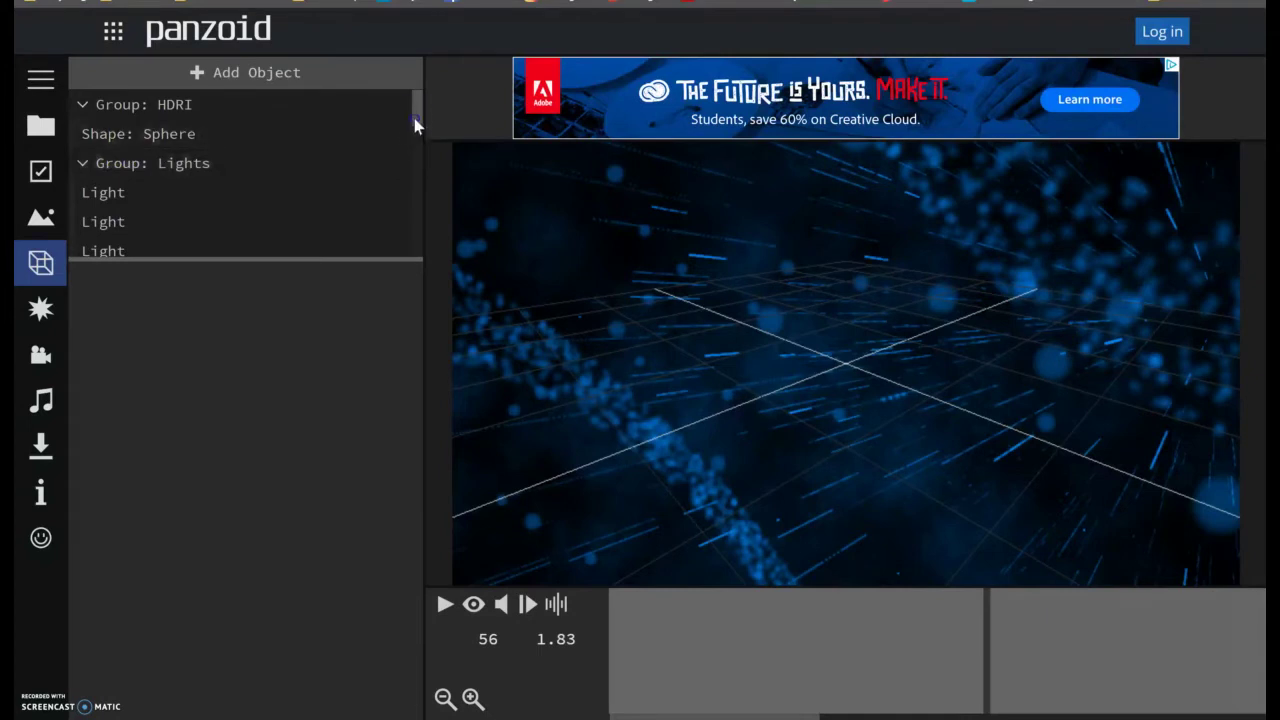
pyautogui.moveTo(415, 115); pyautogui.dragTo(418, 155)
pyautogui.scroll(-1, 417, 155)
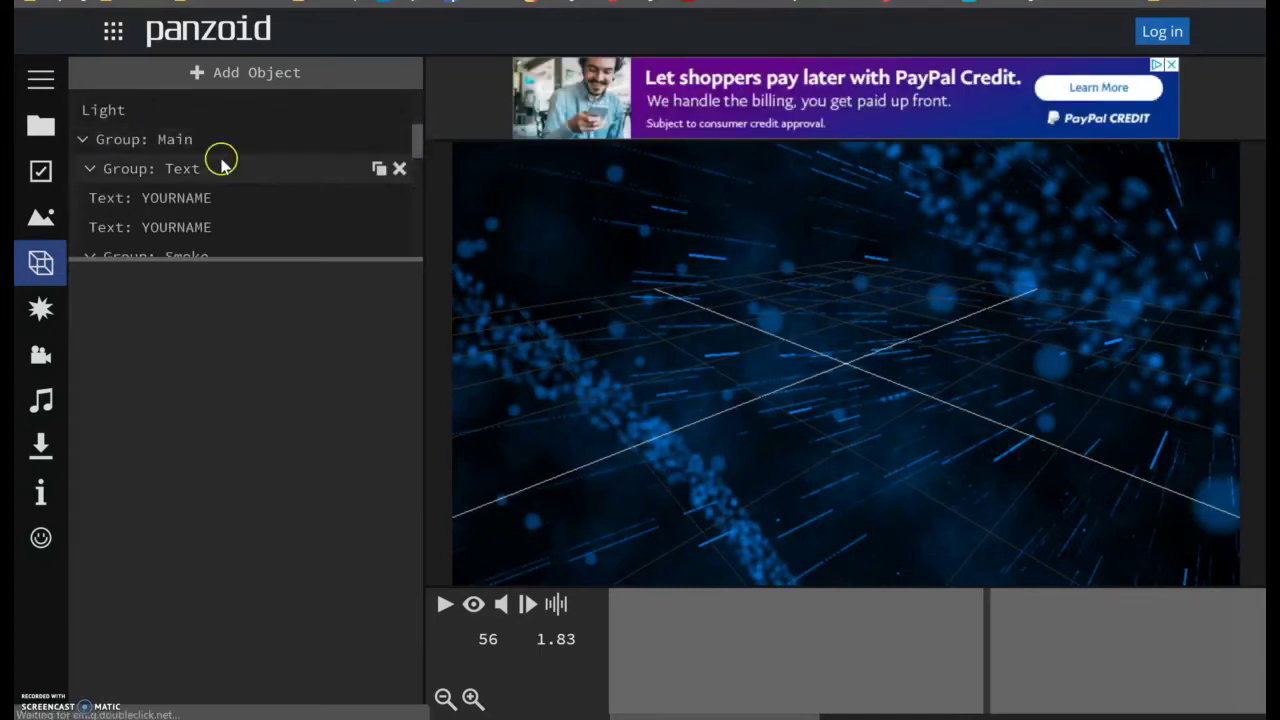
pyautogui.click(175, 143)
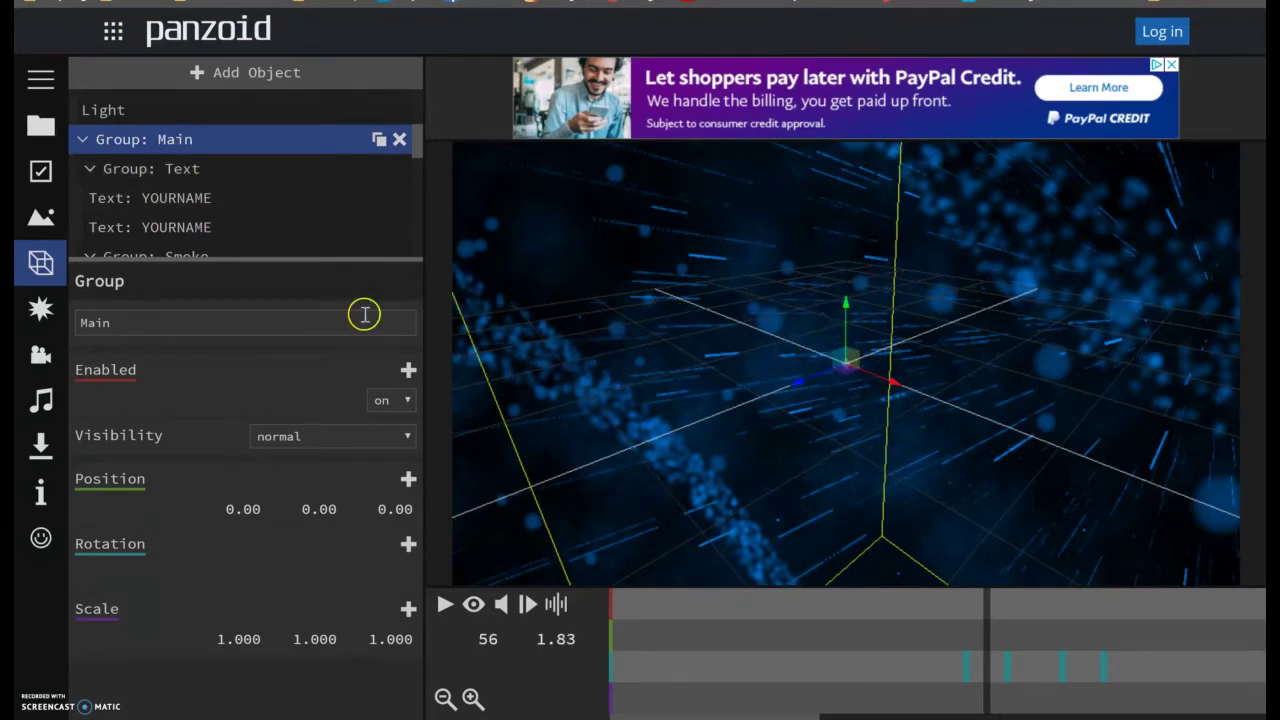
pyautogui.click(228, 167)
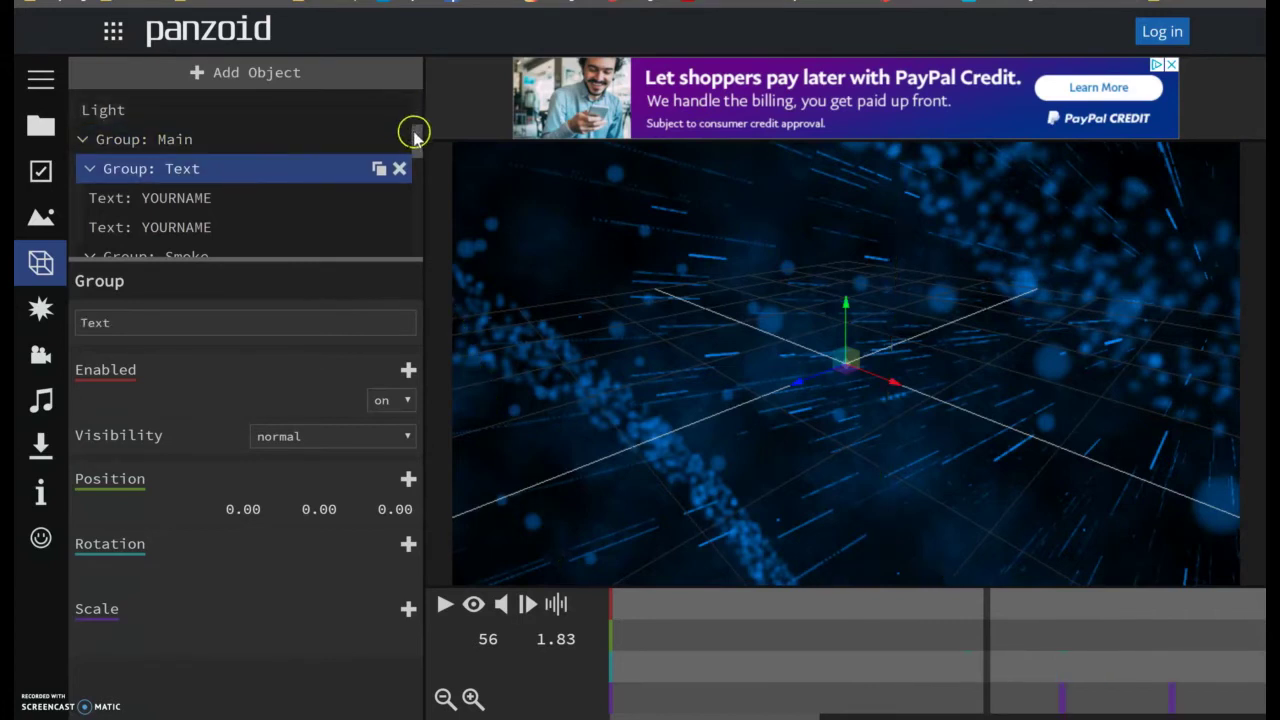
pyautogui.moveTo(416, 133); pyautogui.dragTo(418, 147)
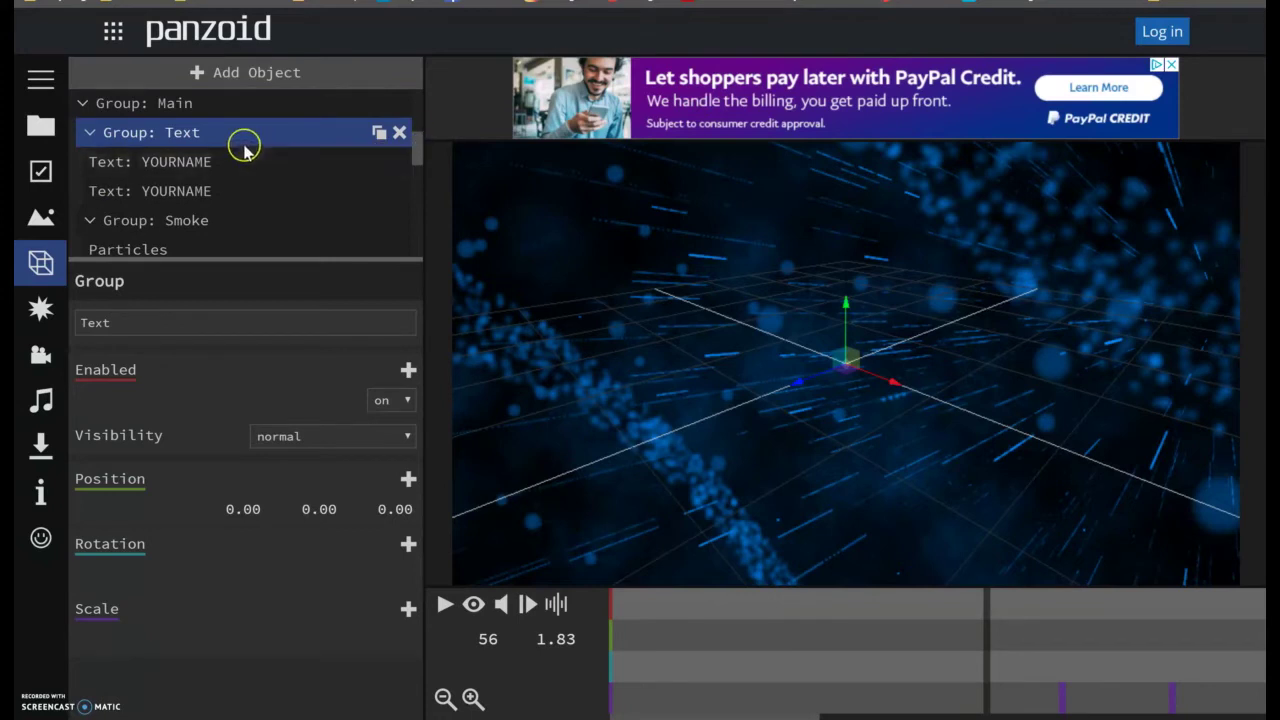
pyautogui.click(168, 162)
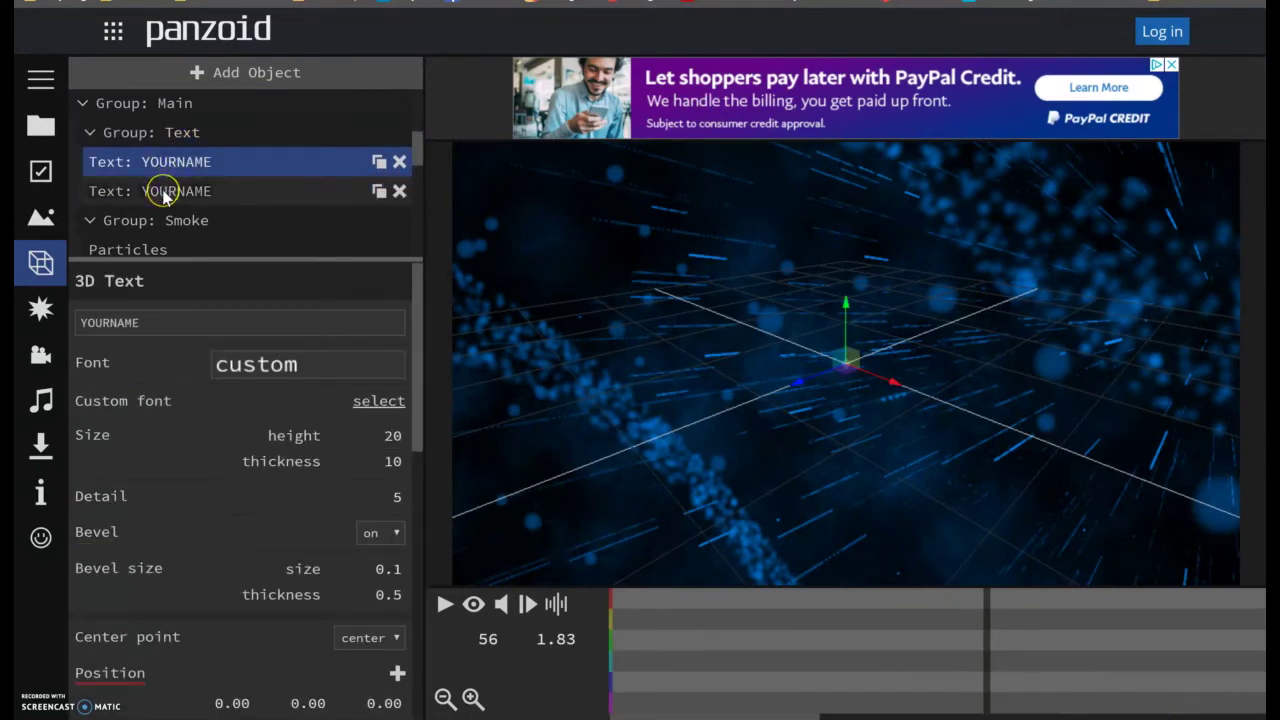
pyautogui.click(166, 197)
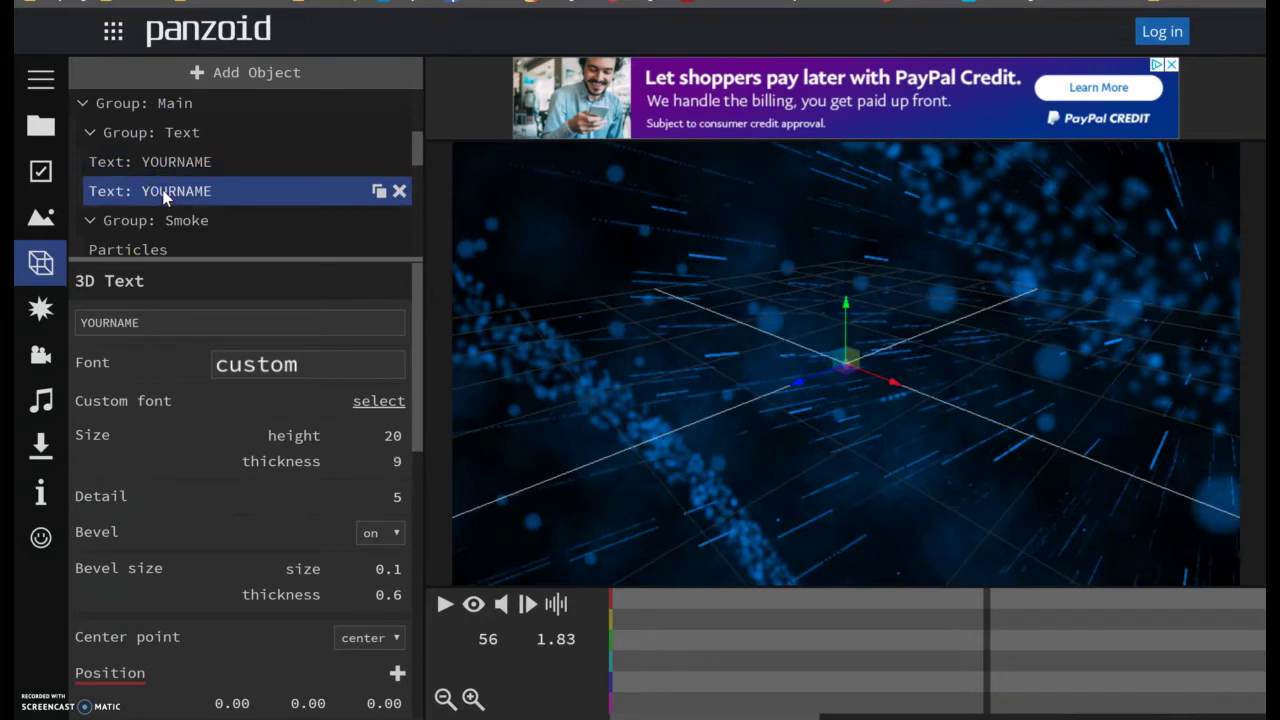
# Step: Replace the first YOURNAME text object's wording with the creator's full name, written without a space
pyautogui.click(176, 165)
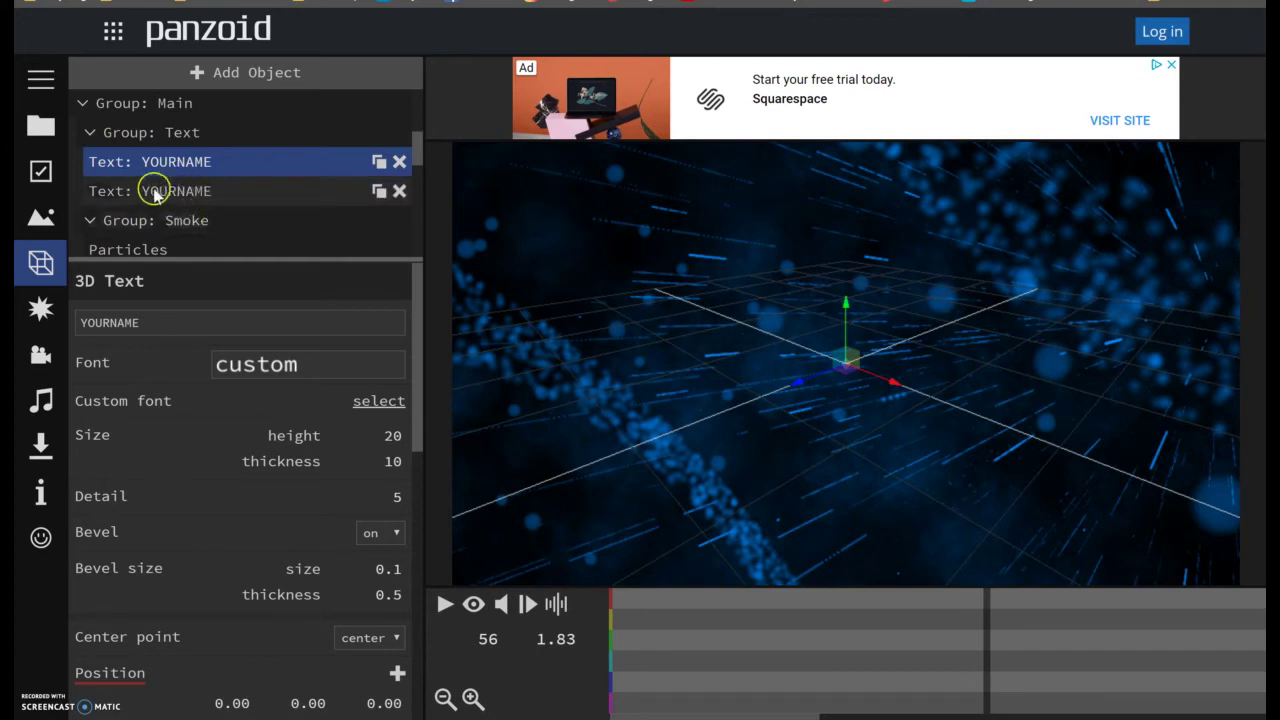
pyautogui.click(169, 324)
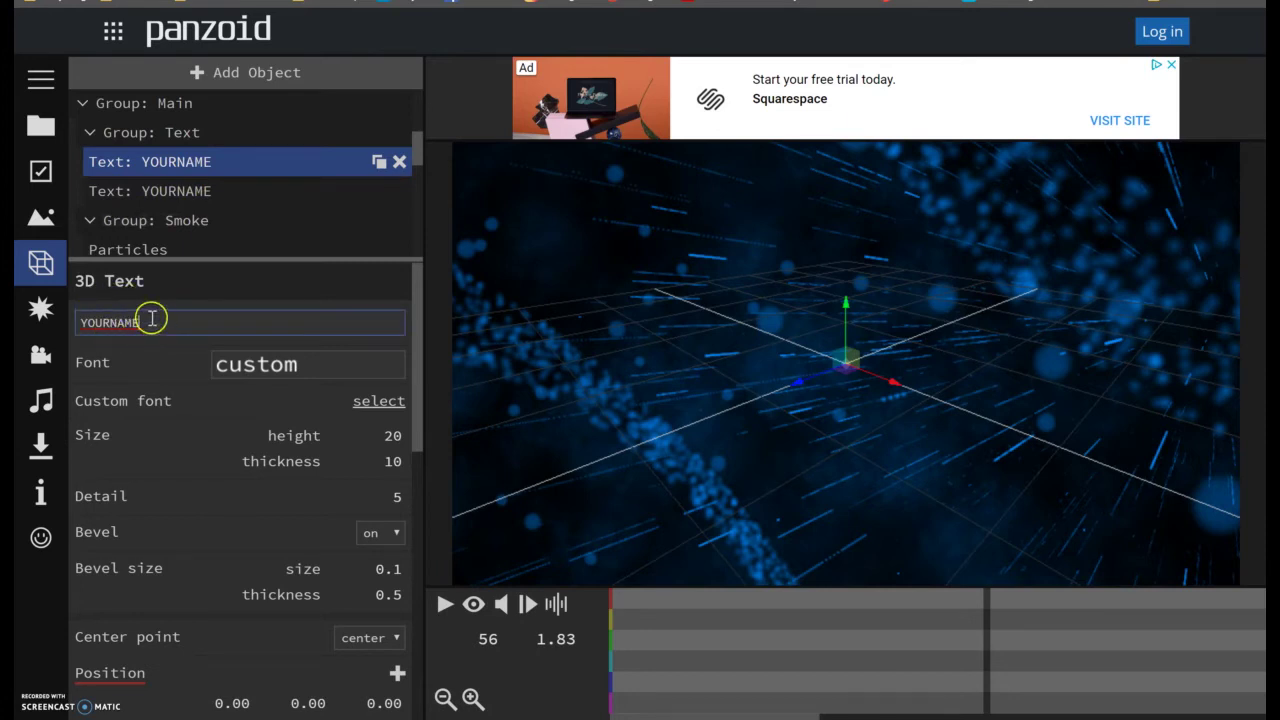
pyautogui.doubleClick(123, 322)
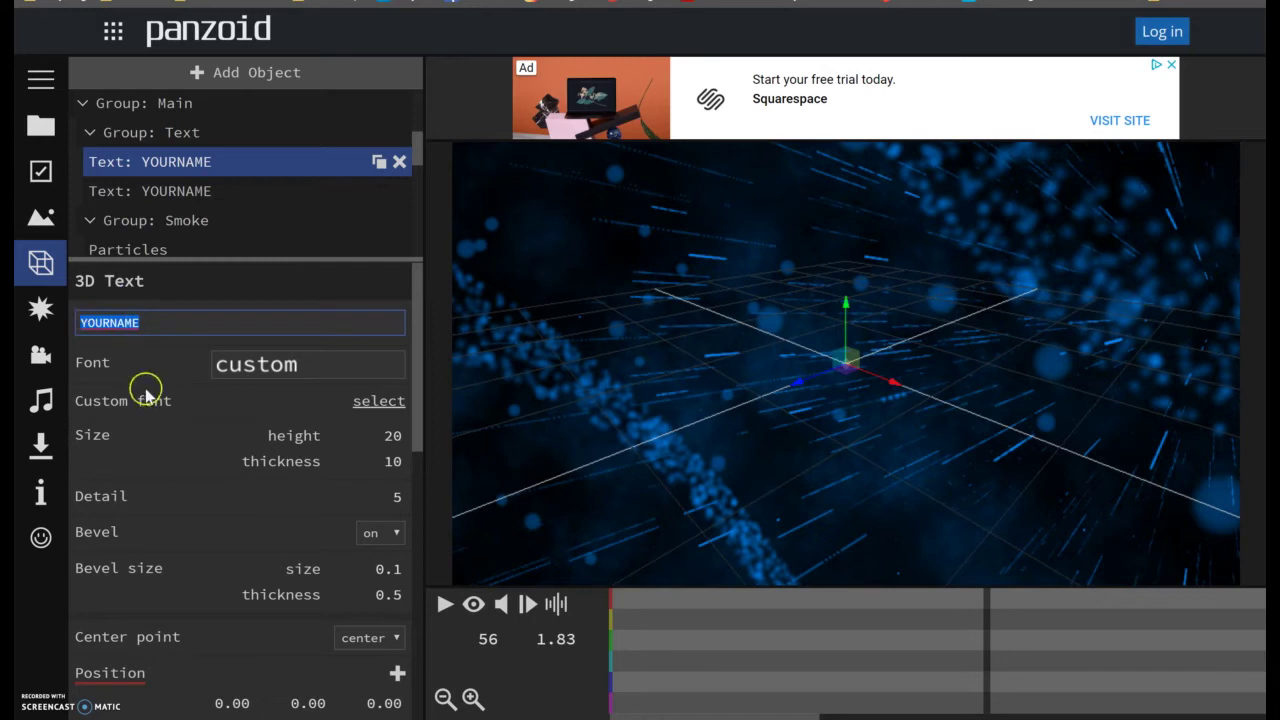
pyautogui.write('Nate Valline')
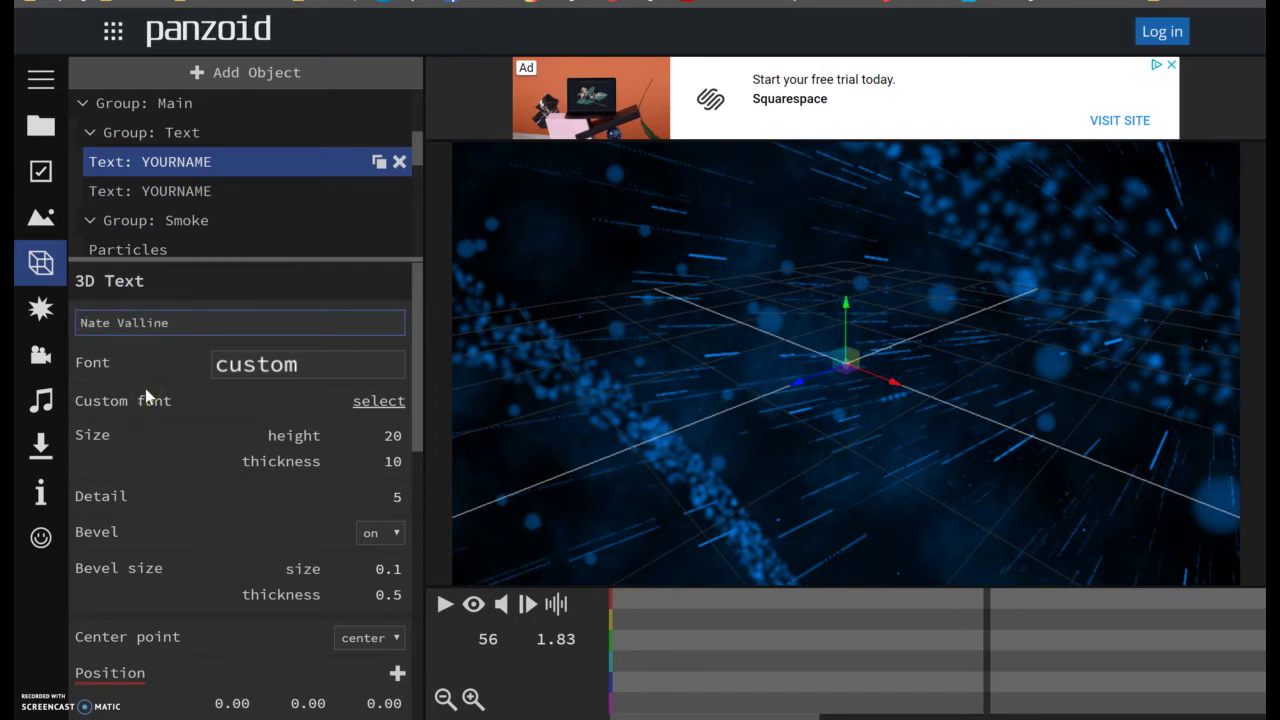
pyautogui.click(128, 322)
pyautogui.press('Return')
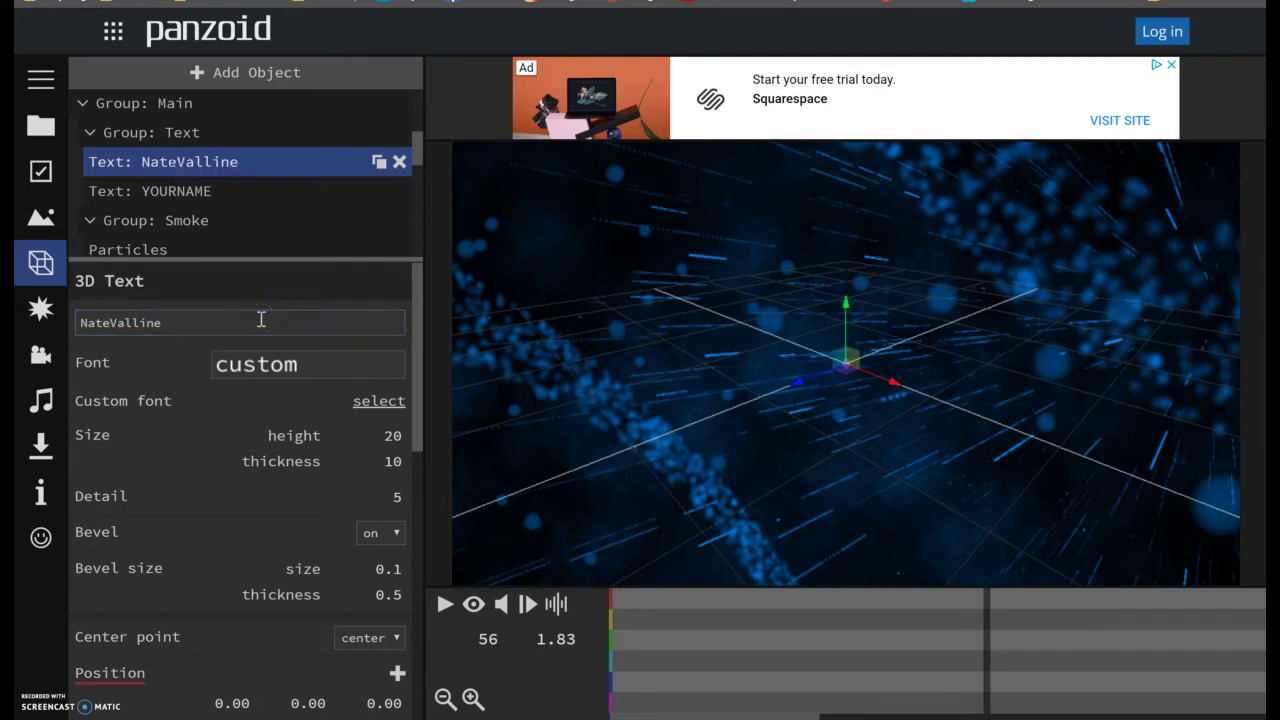
# Step: Replace the second YOURNAME text object's wording with the same full name, without a space
pyautogui.click(189, 196)
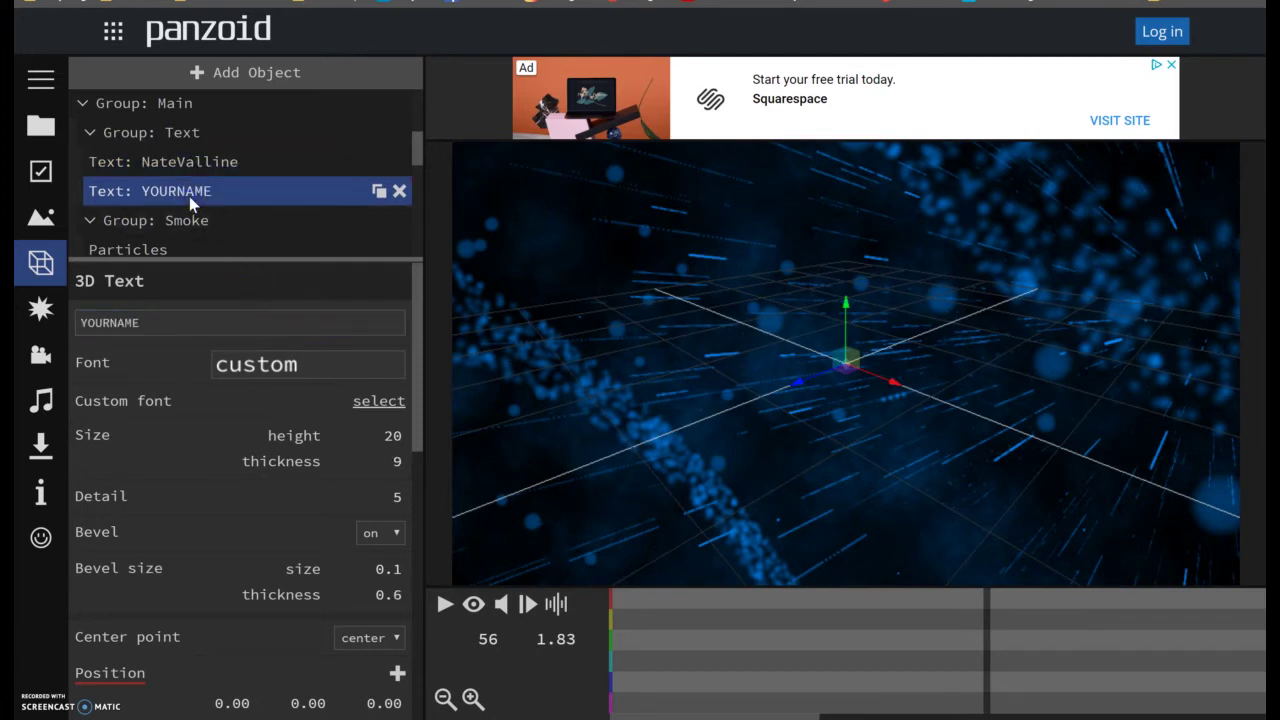
pyautogui.click(161, 321)
pyautogui.moveTo(102, 326); pyautogui.dragTo(68, 318)
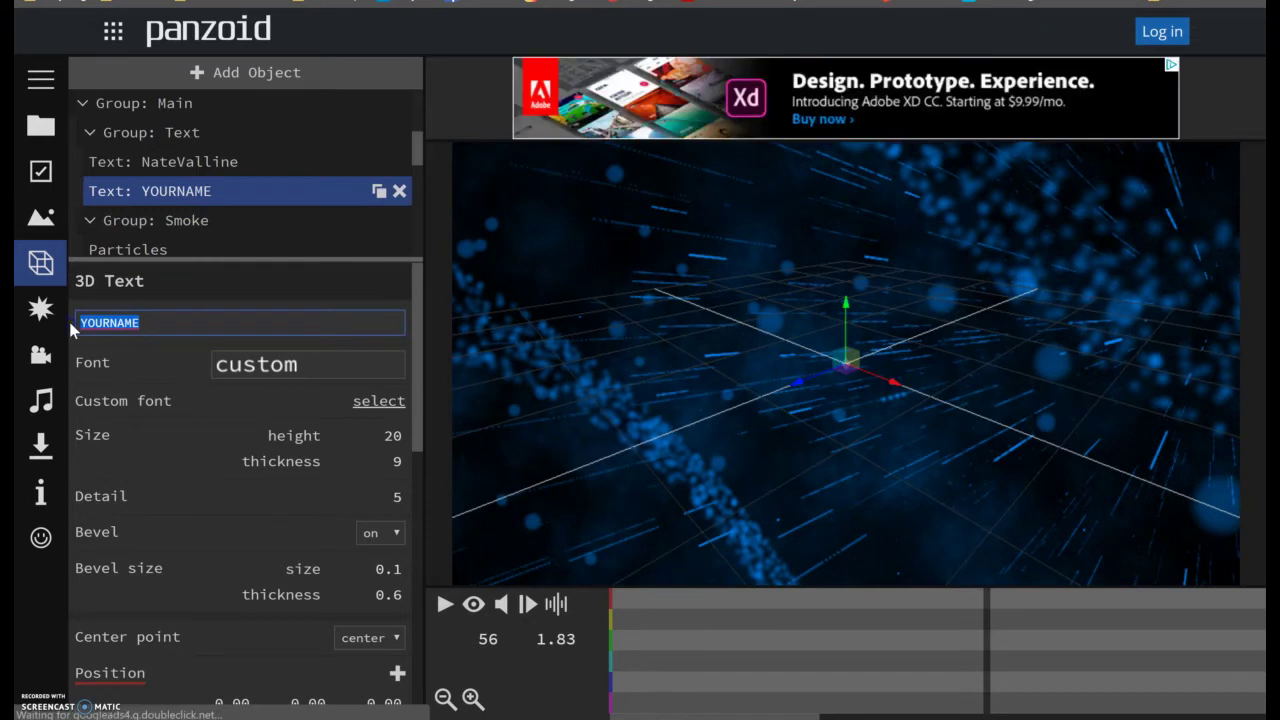
pyautogui.write('NsateValline')
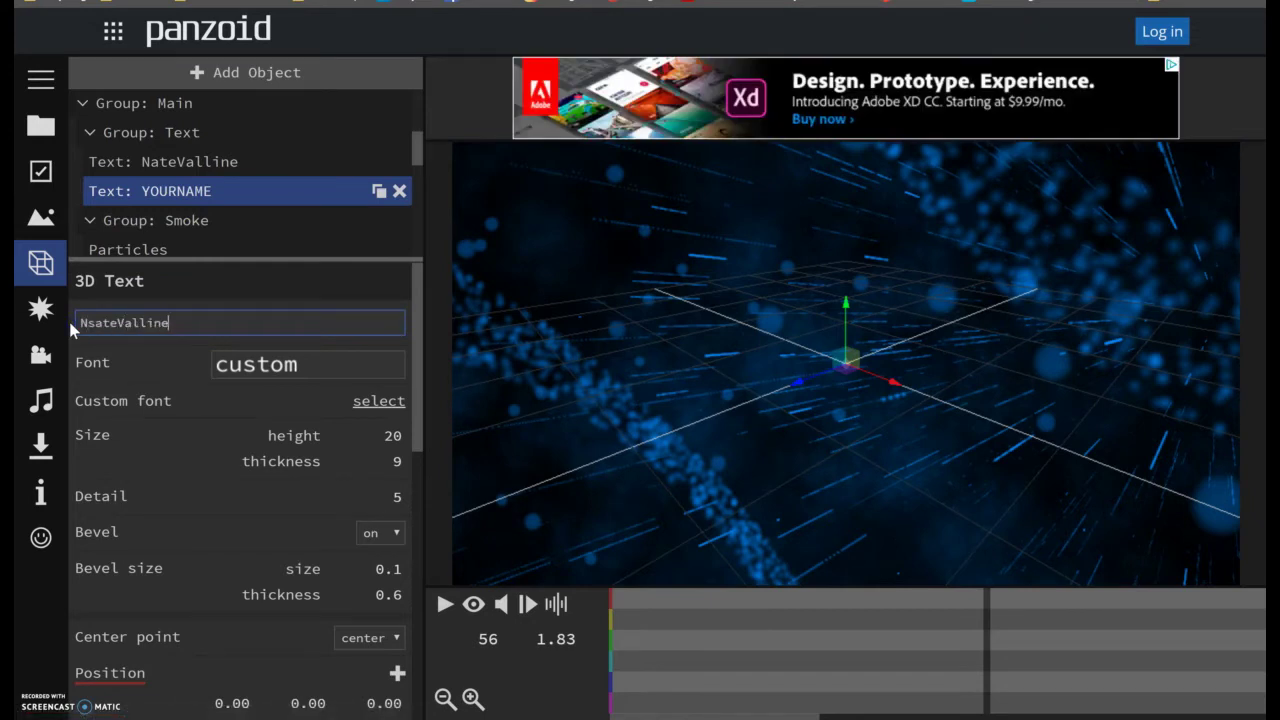
pyautogui.click(95, 323)
pyautogui.press('Return')
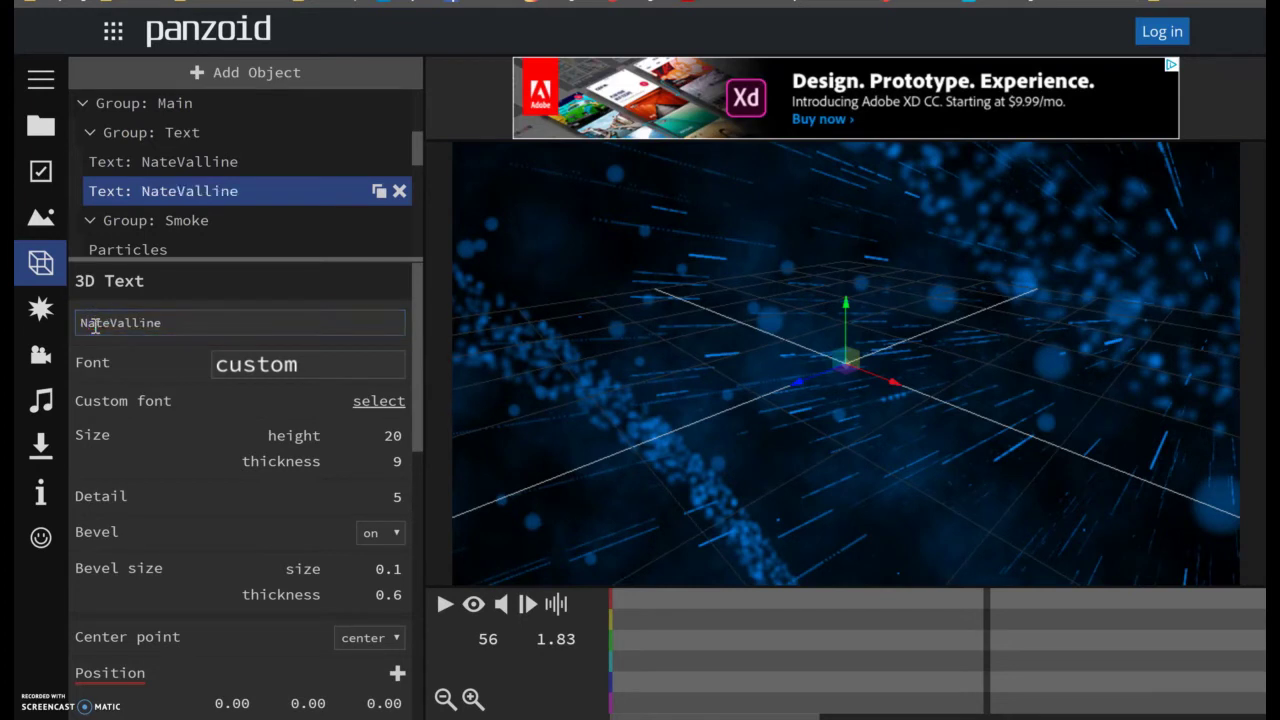
# Step: Turn on the render preview and play the start of the intro, pausing playback to resume editing
pyautogui.click(476, 607)
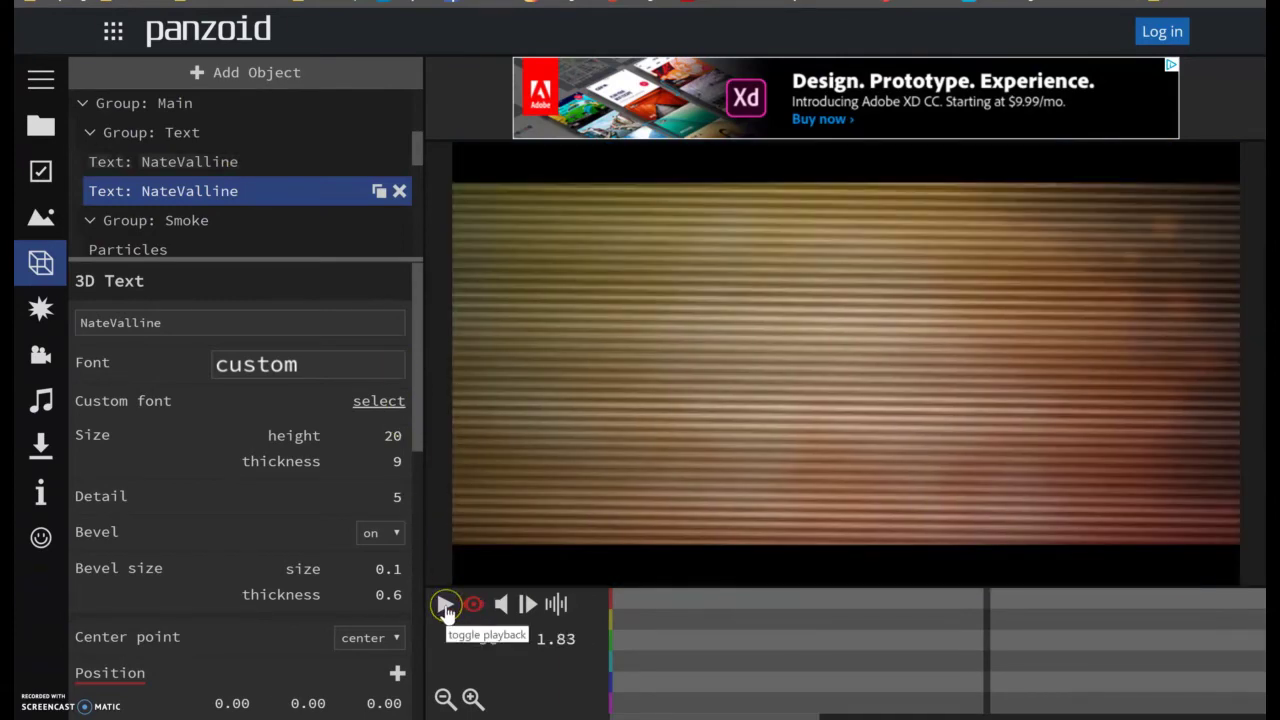
pyautogui.click(445, 606)
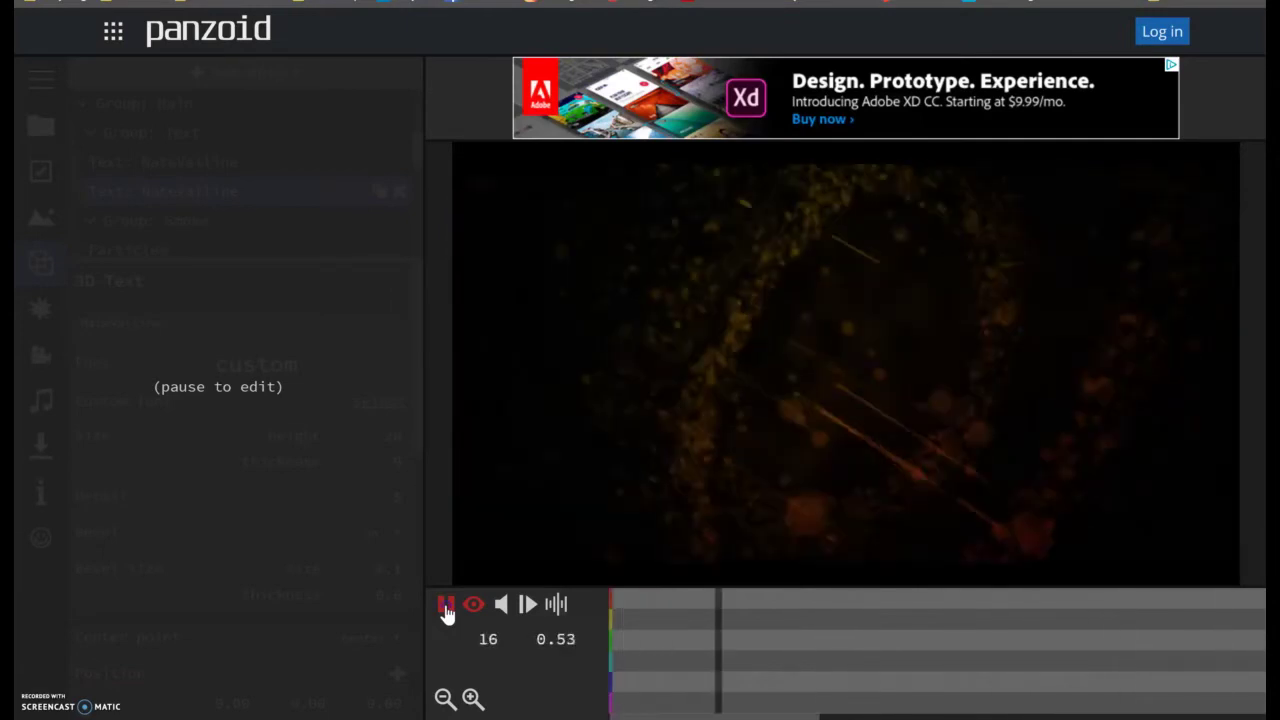
pyautogui.click(446, 606)
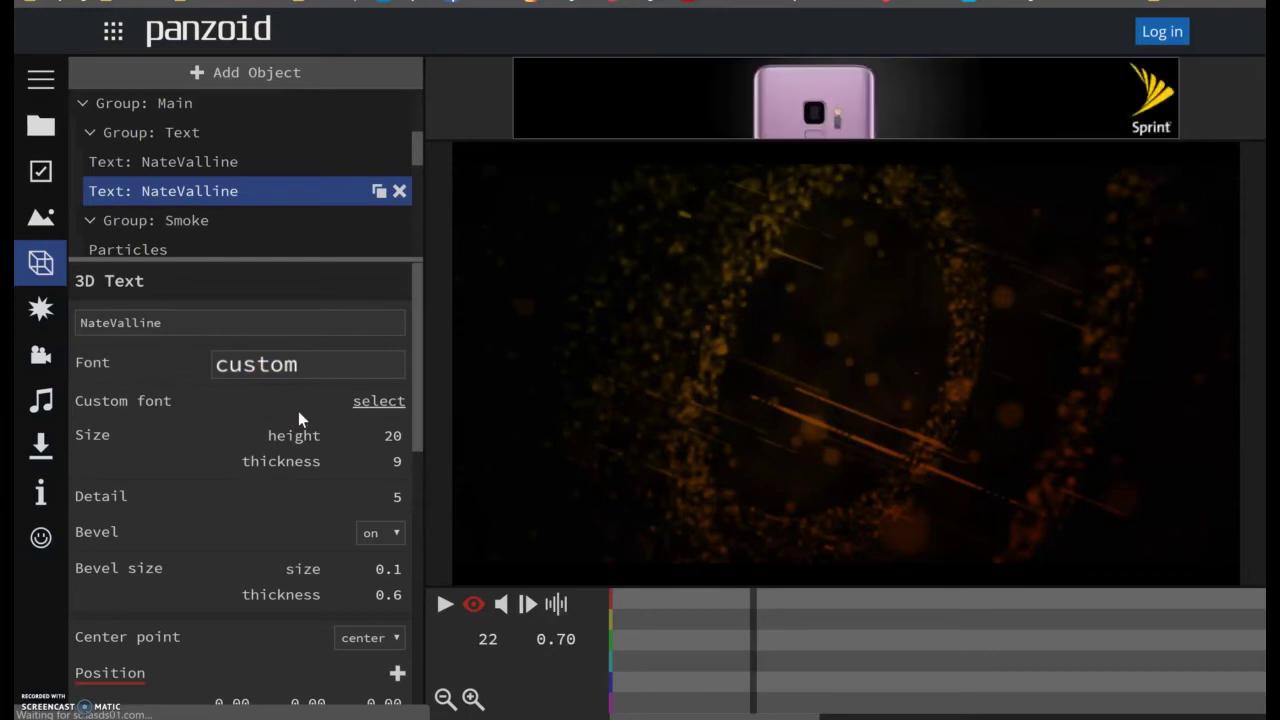
# Step: Set the height of both 3D text objects in the Text group to 15
pyautogui.click(391, 435)
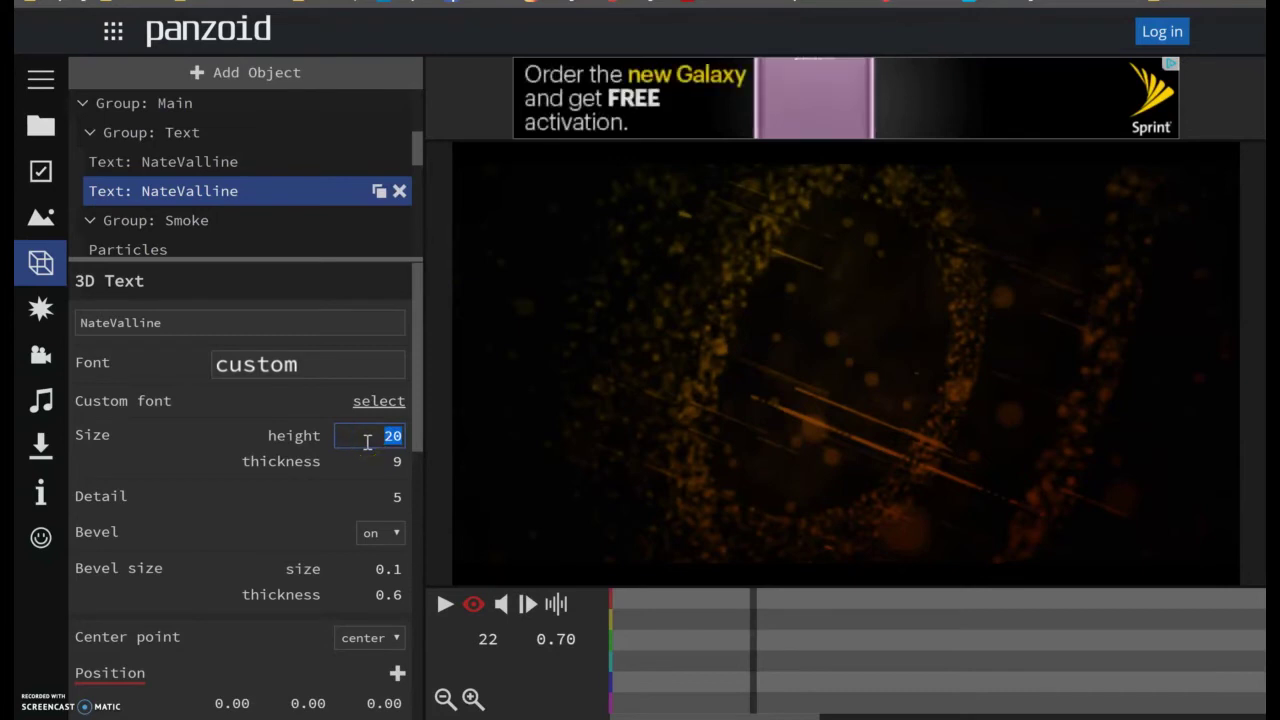
pyautogui.write('15')
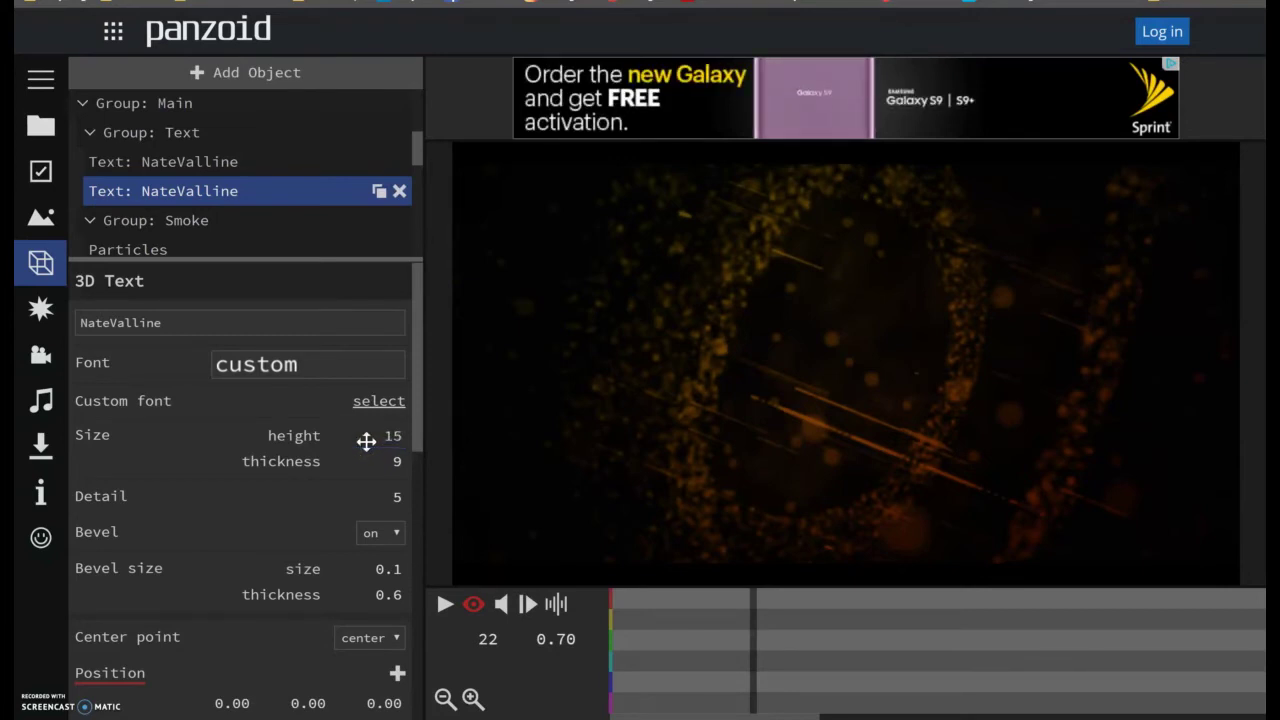
pyautogui.click(224, 161)
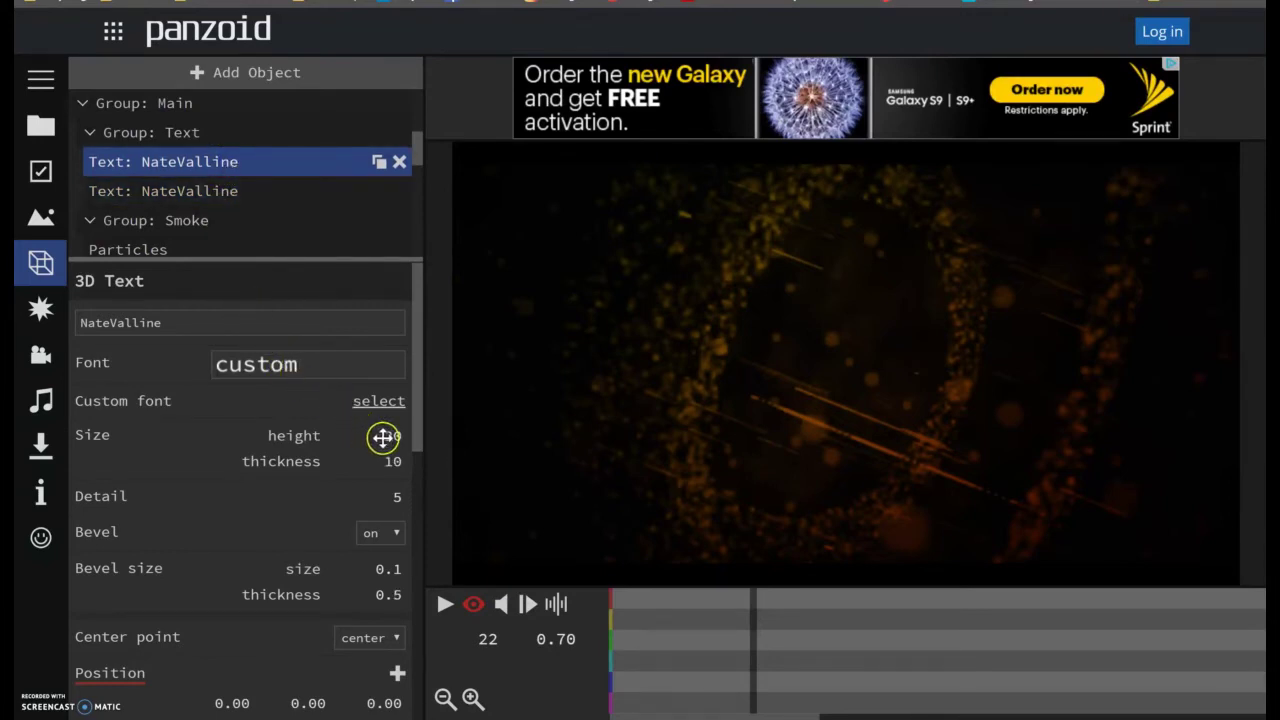
pyautogui.moveTo(387, 436); pyautogui.dragTo(318, 461)
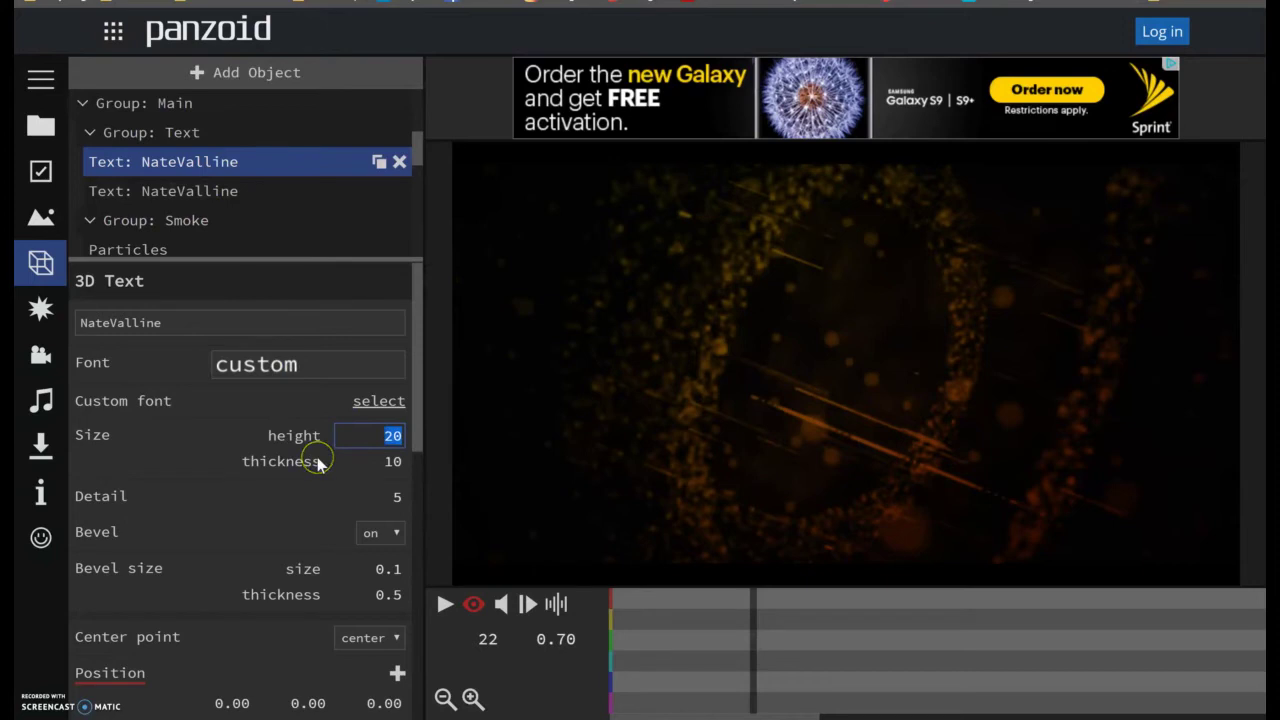
pyautogui.press('Return')
# Step: Play the rendered intro, pause it, and move the playhead to frame 78 to examine the name text
pyautogui.click(474, 604)
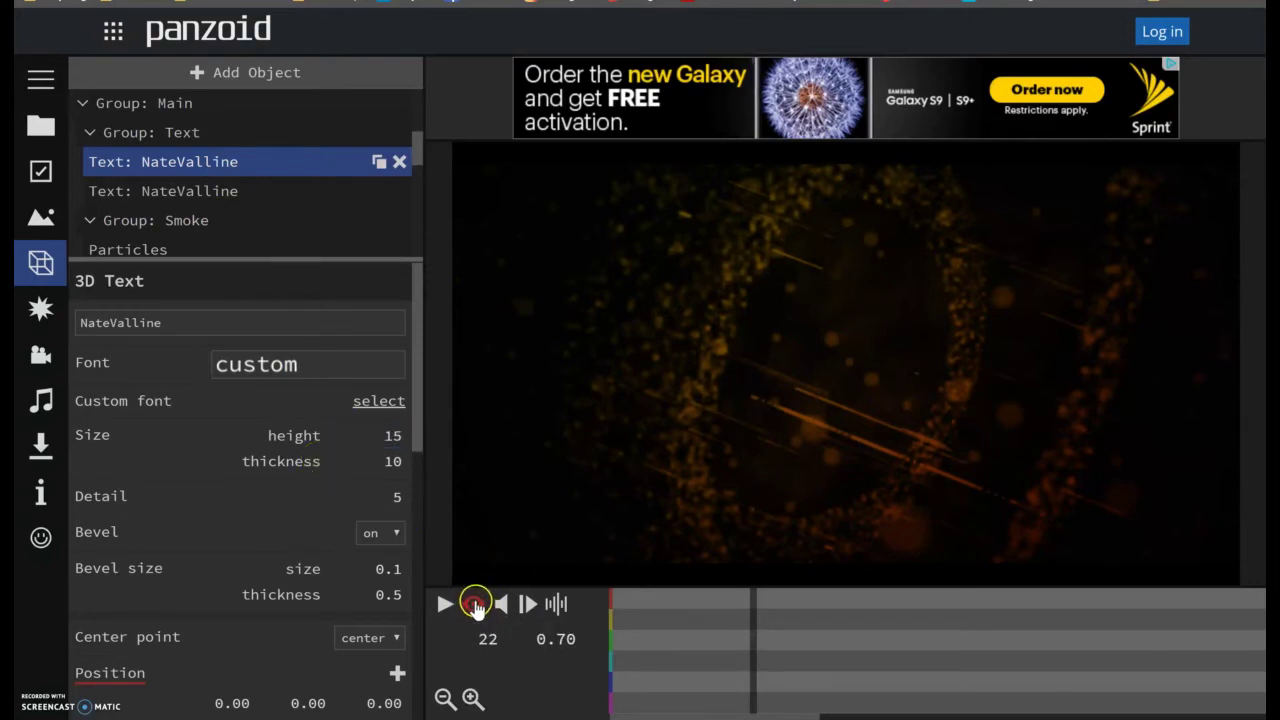
pyautogui.click(445, 605)
pyautogui.click(445, 605)
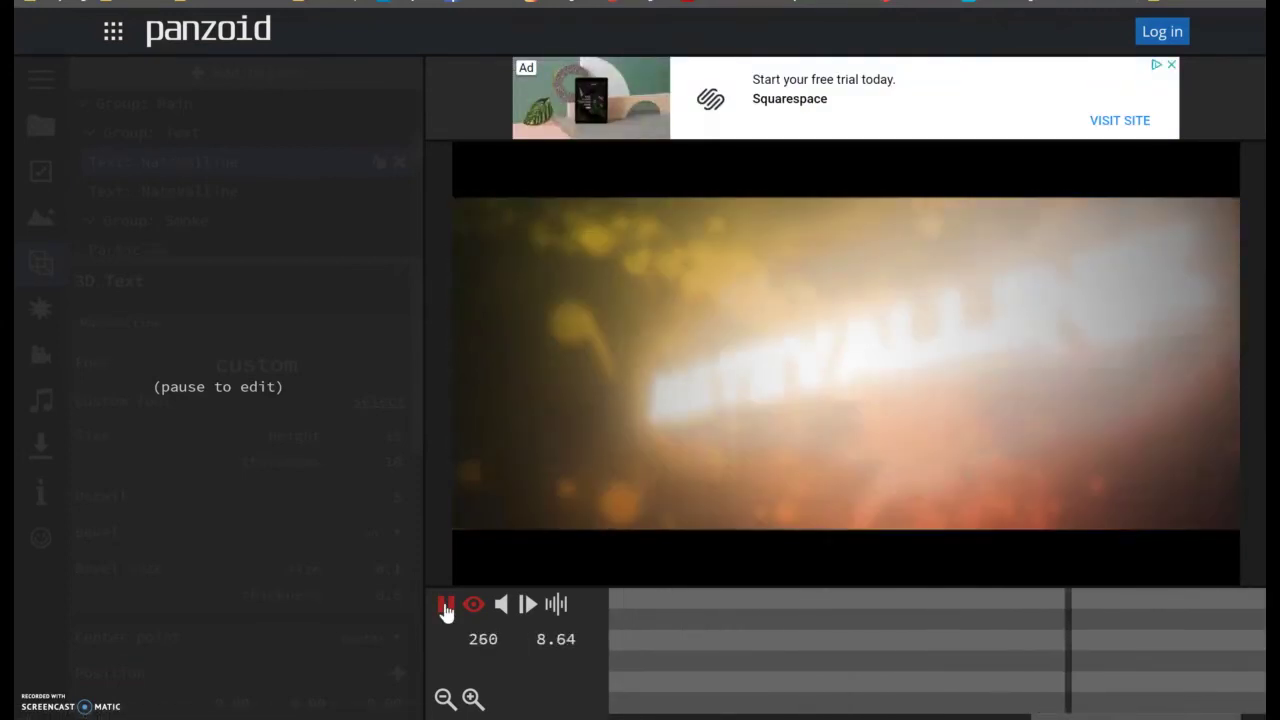
pyautogui.click(446, 606)
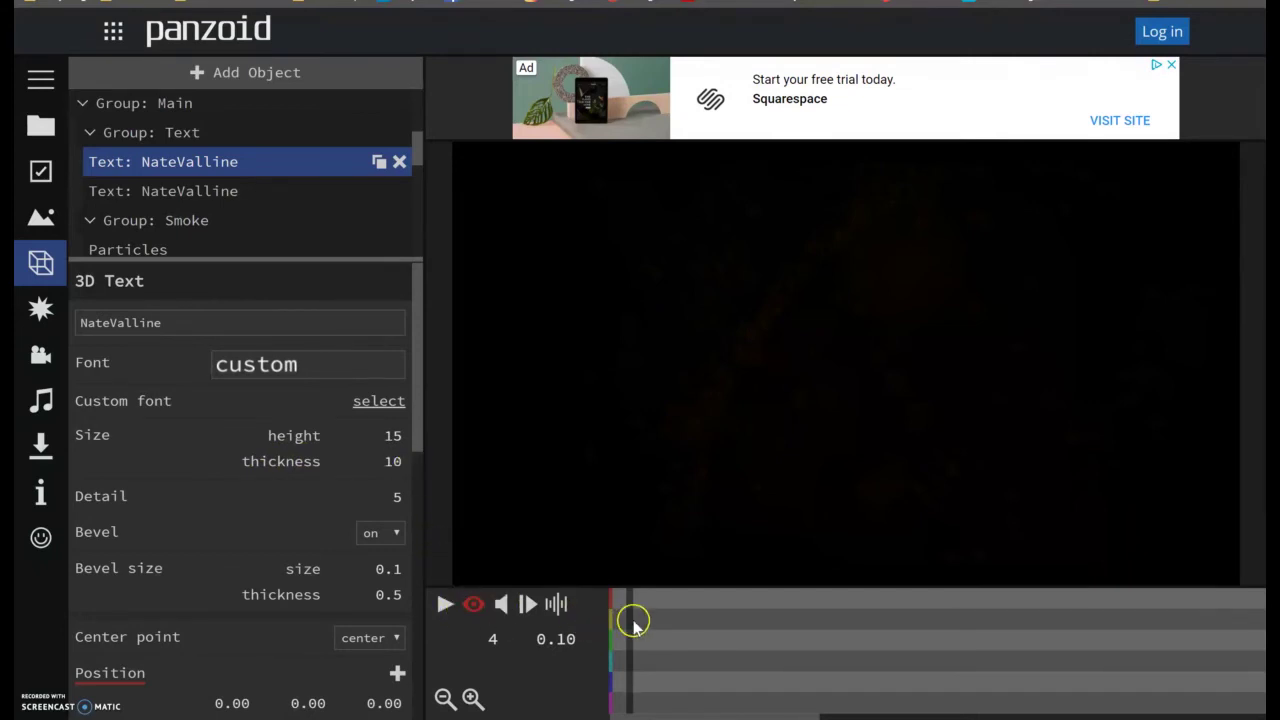
pyautogui.moveTo(632, 622); pyautogui.dragTo(1137, 681)
pyautogui.click(620, 327)
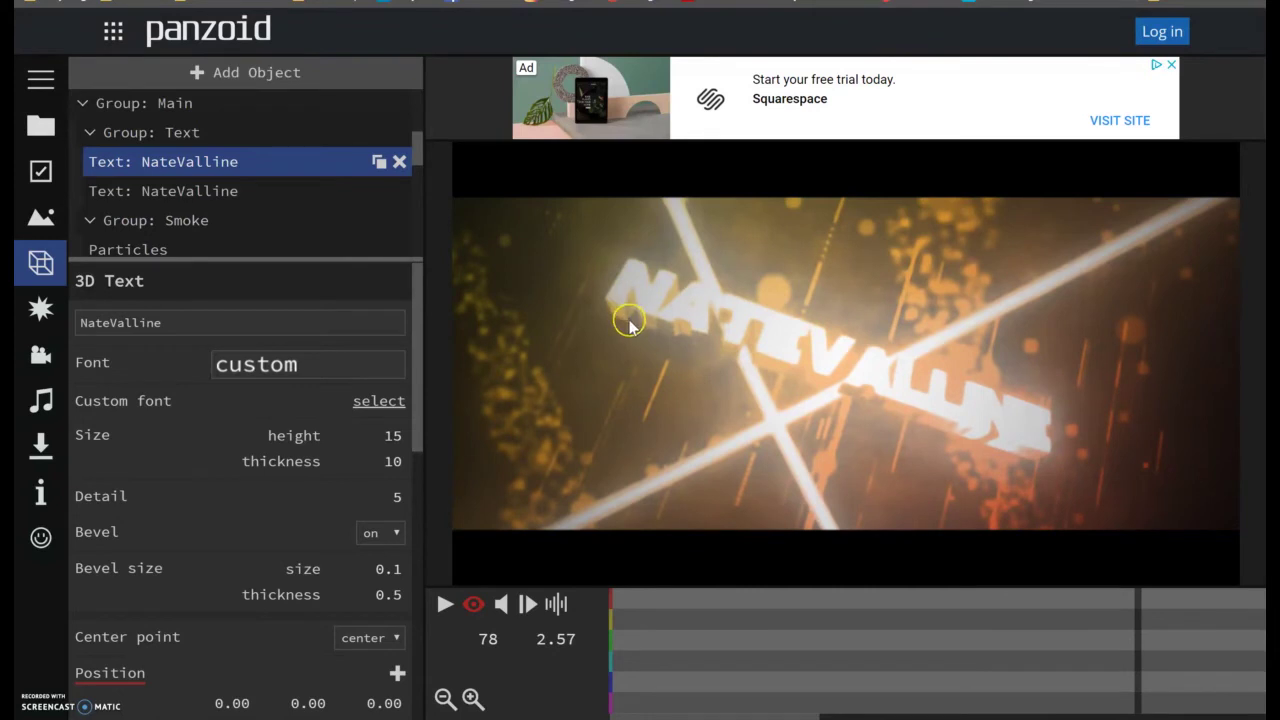
# Step: Set the thickness of both 3D text objects in the Text group to 5
pyautogui.click(393, 461)
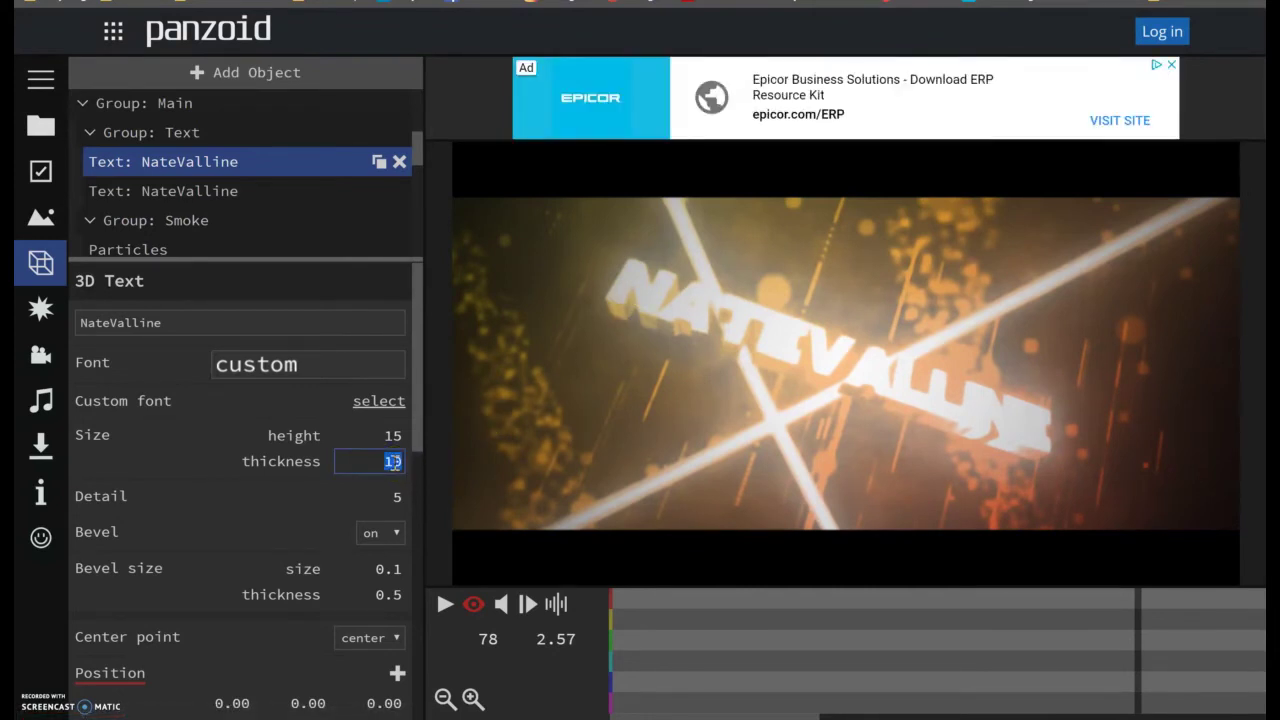
pyautogui.write('5')
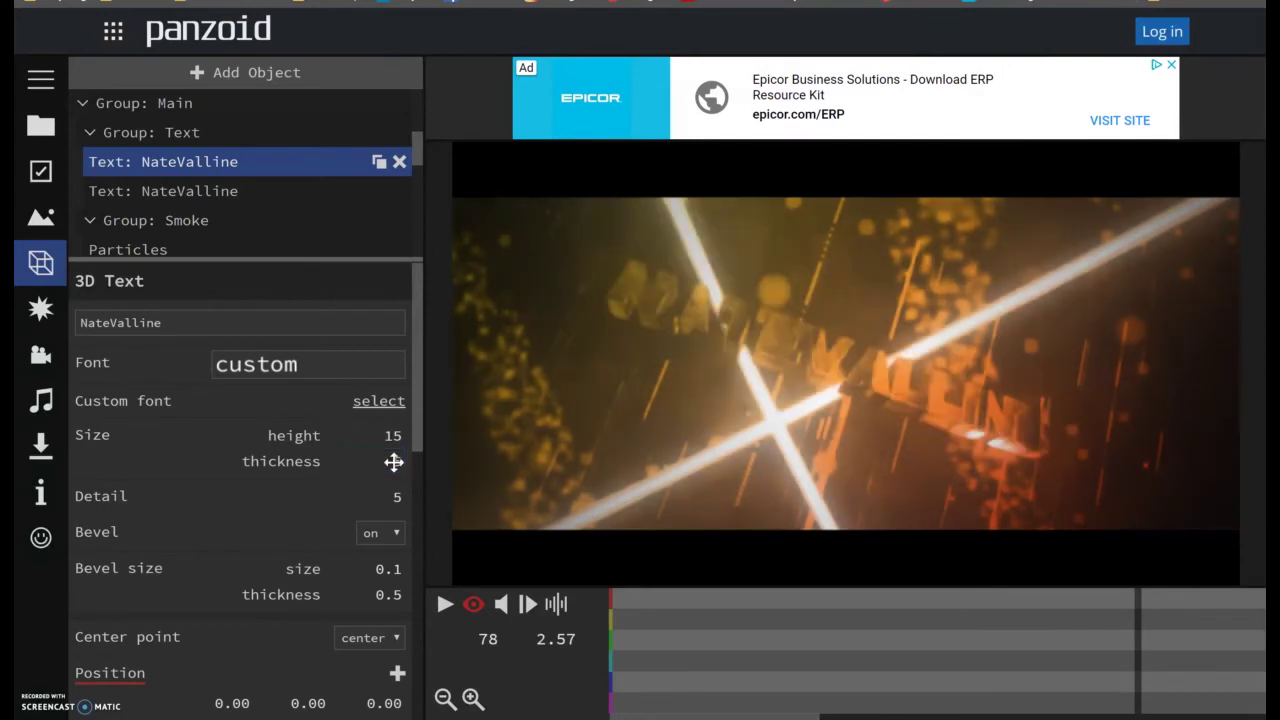
pyautogui.click(246, 186)
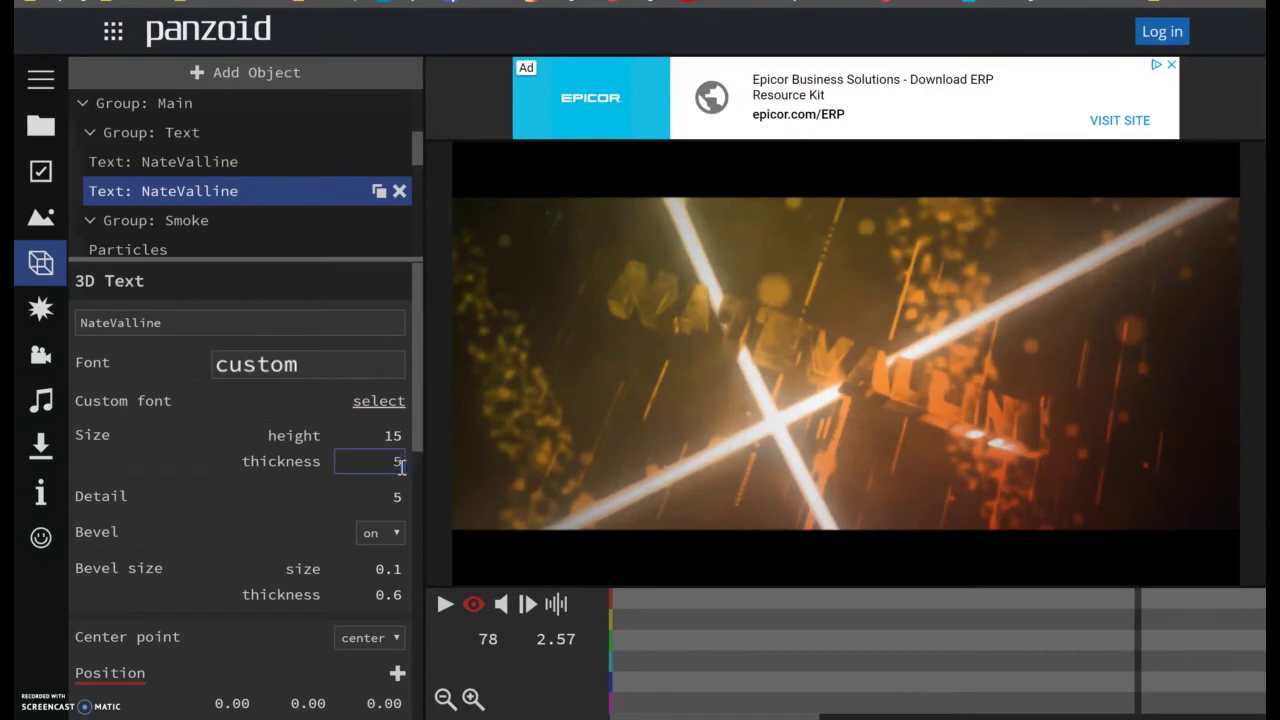
pyautogui.press('Return')
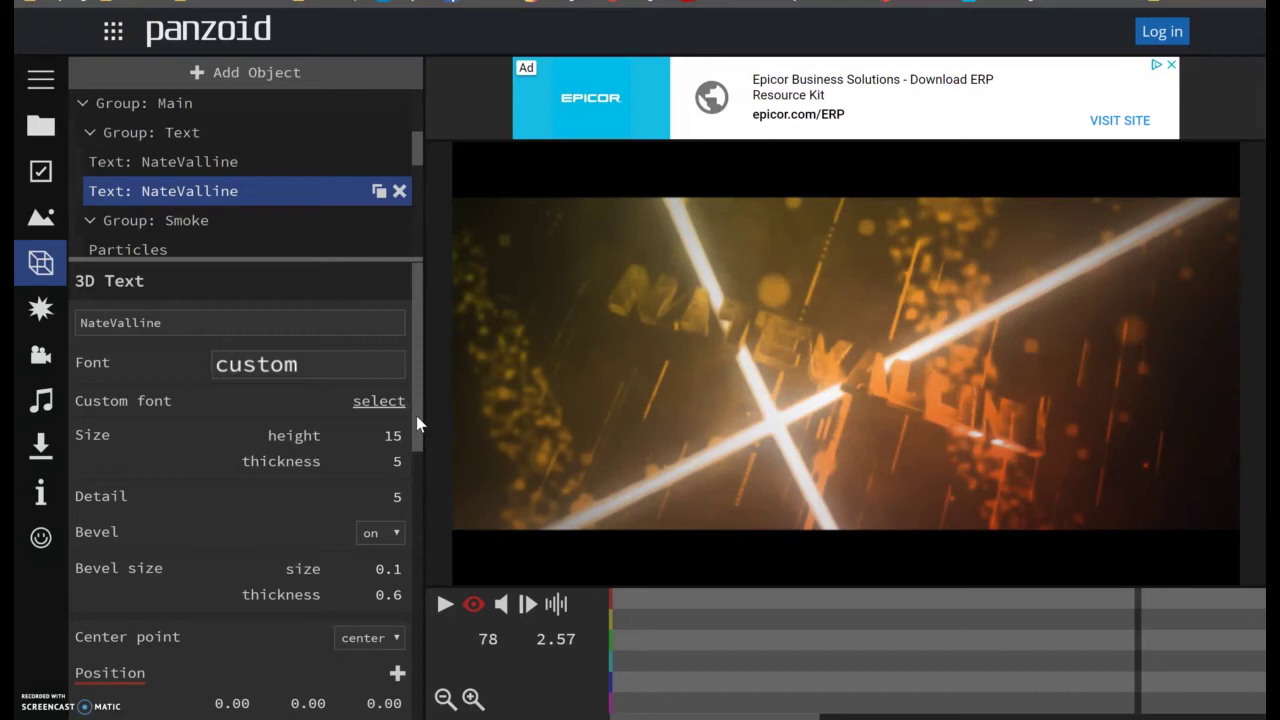
# Step: Turn off the render preview and move the second text object above the first, to about position 4.8, 20.4, 11.8
pyautogui.moveTo(416, 415); pyautogui.dragTo(415, 563)
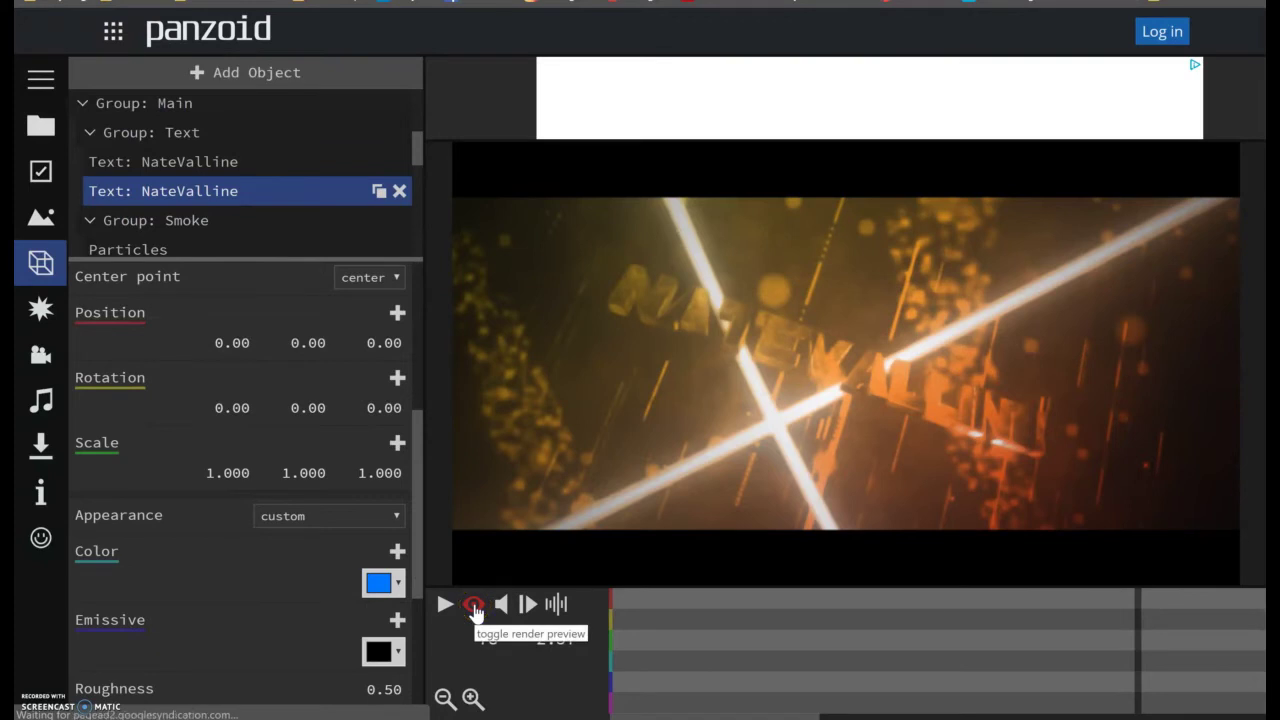
pyautogui.click(473, 606)
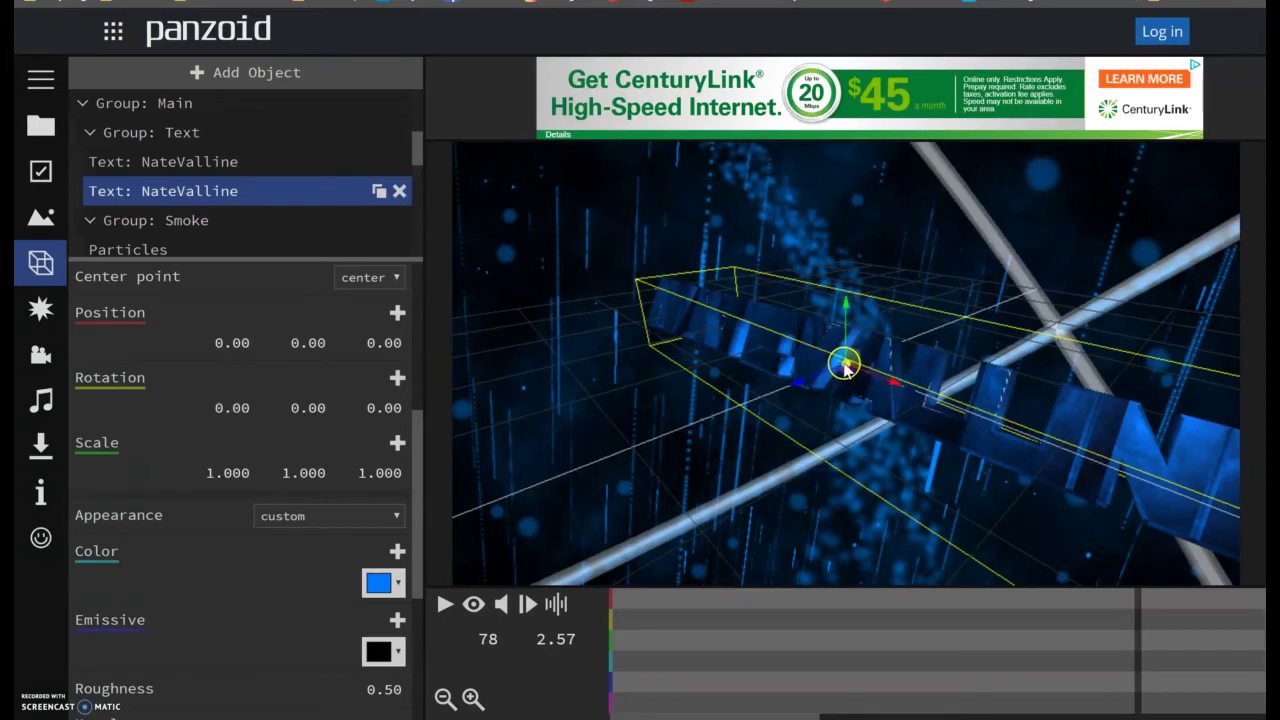
pyautogui.moveTo(845, 370); pyautogui.dragTo(843, 262)
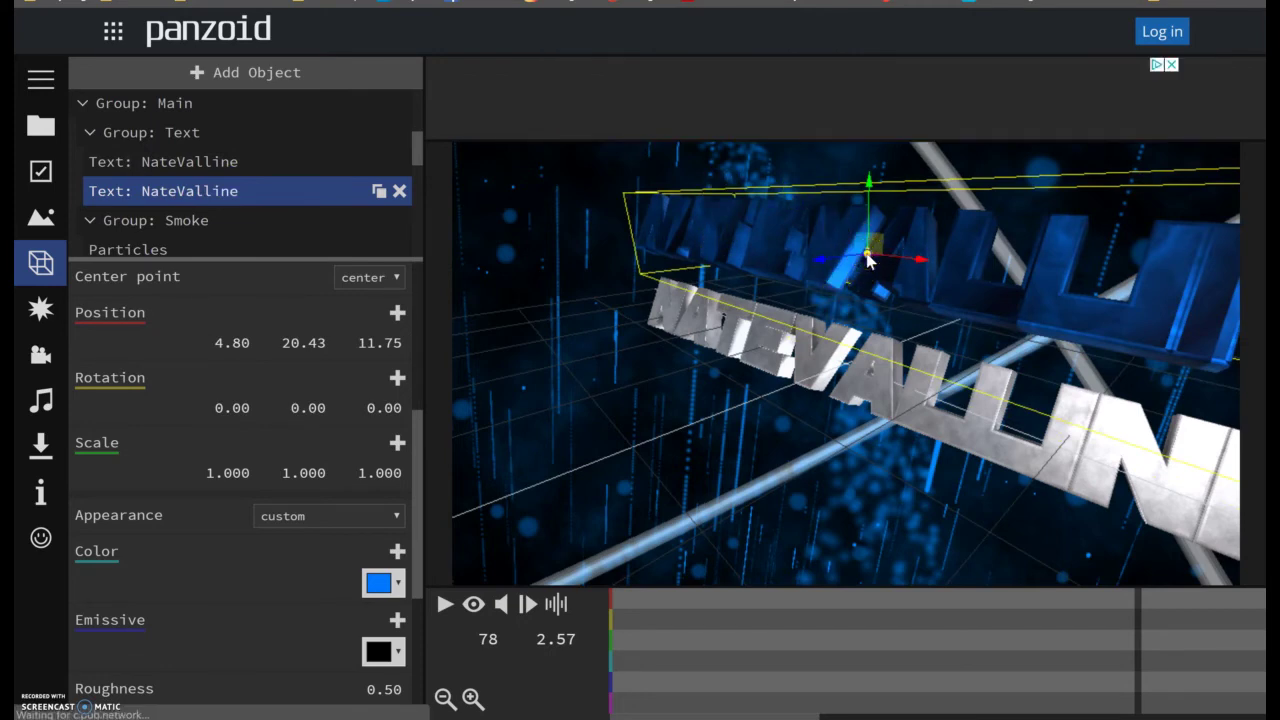
# Step: Move the second text object to about -5.2, 14.1, 23.9, and try an X position of 5.31 on the first, resetting it to 0
pyautogui.moveTo(860, 265); pyautogui.dragTo(772, 262)
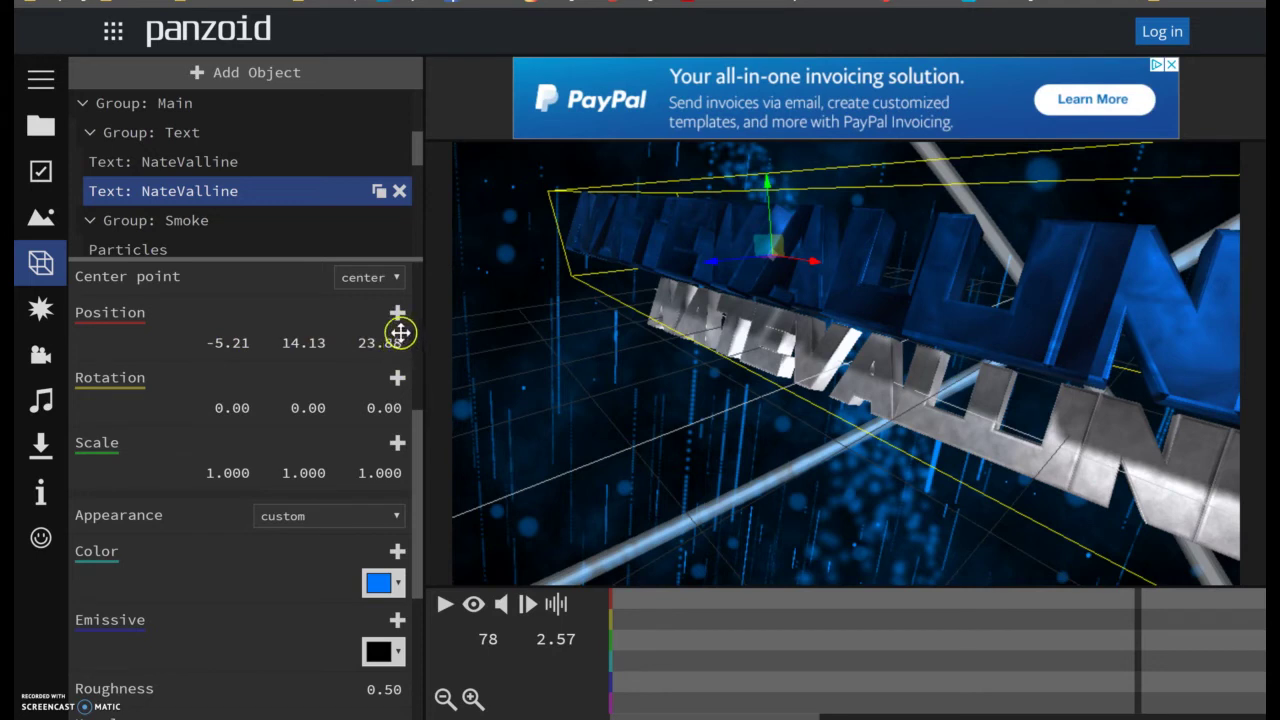
pyautogui.click(198, 172)
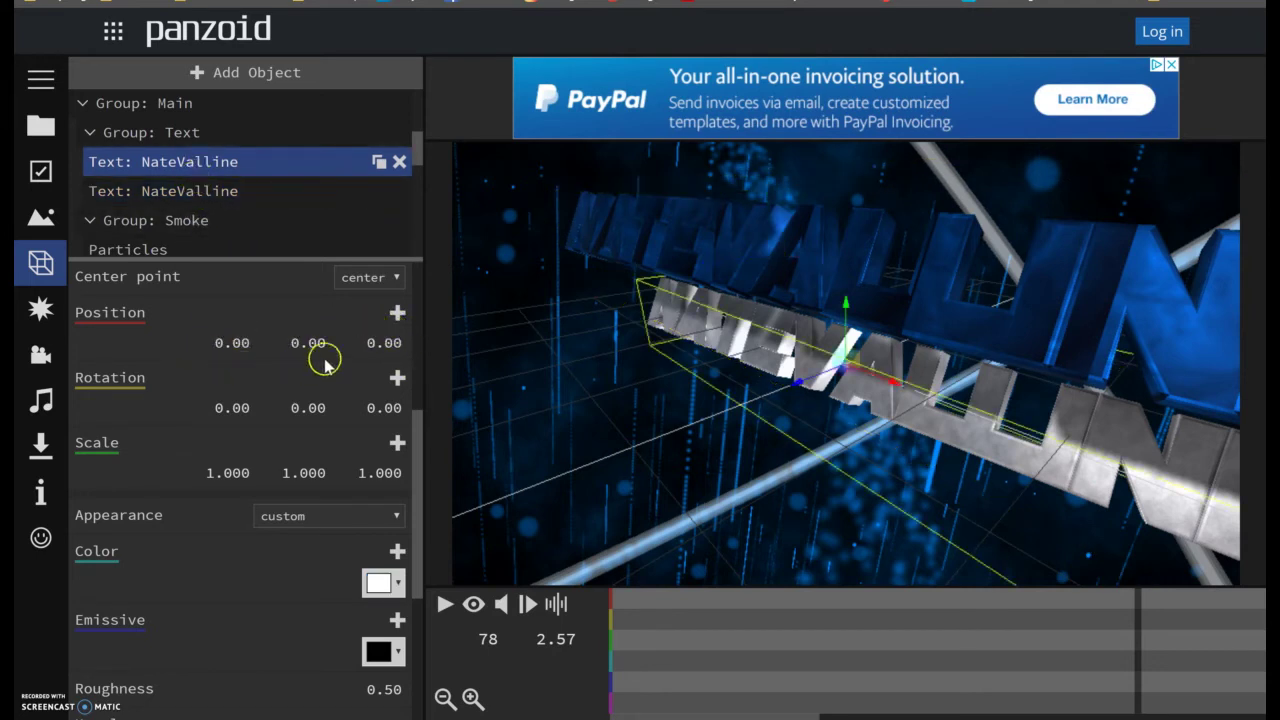
pyautogui.click(229, 343)
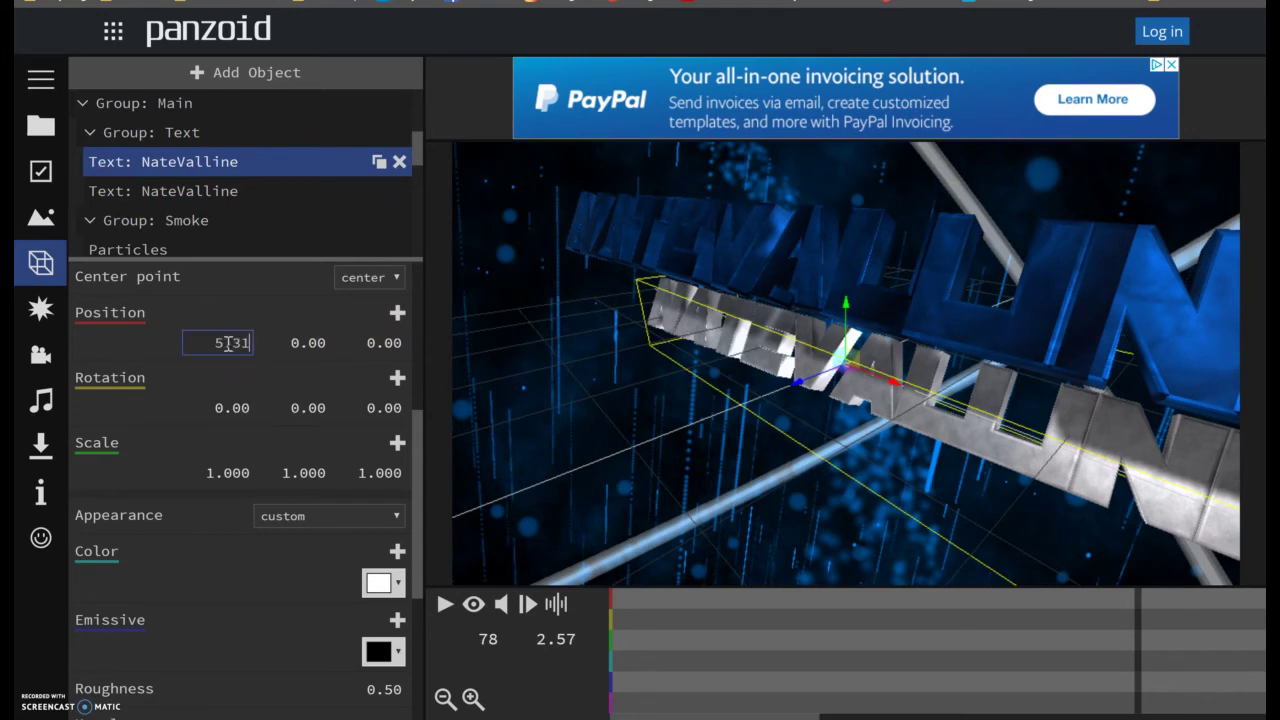
pyautogui.press('Return')
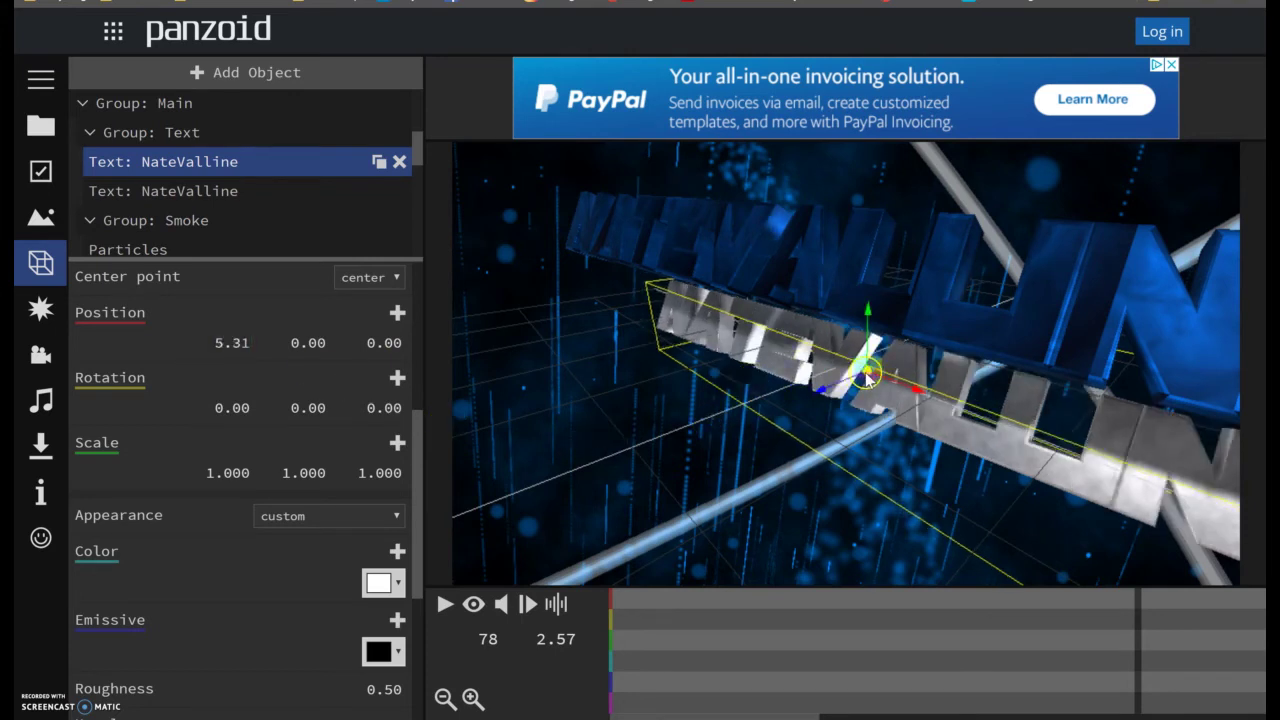
pyautogui.click(220, 346)
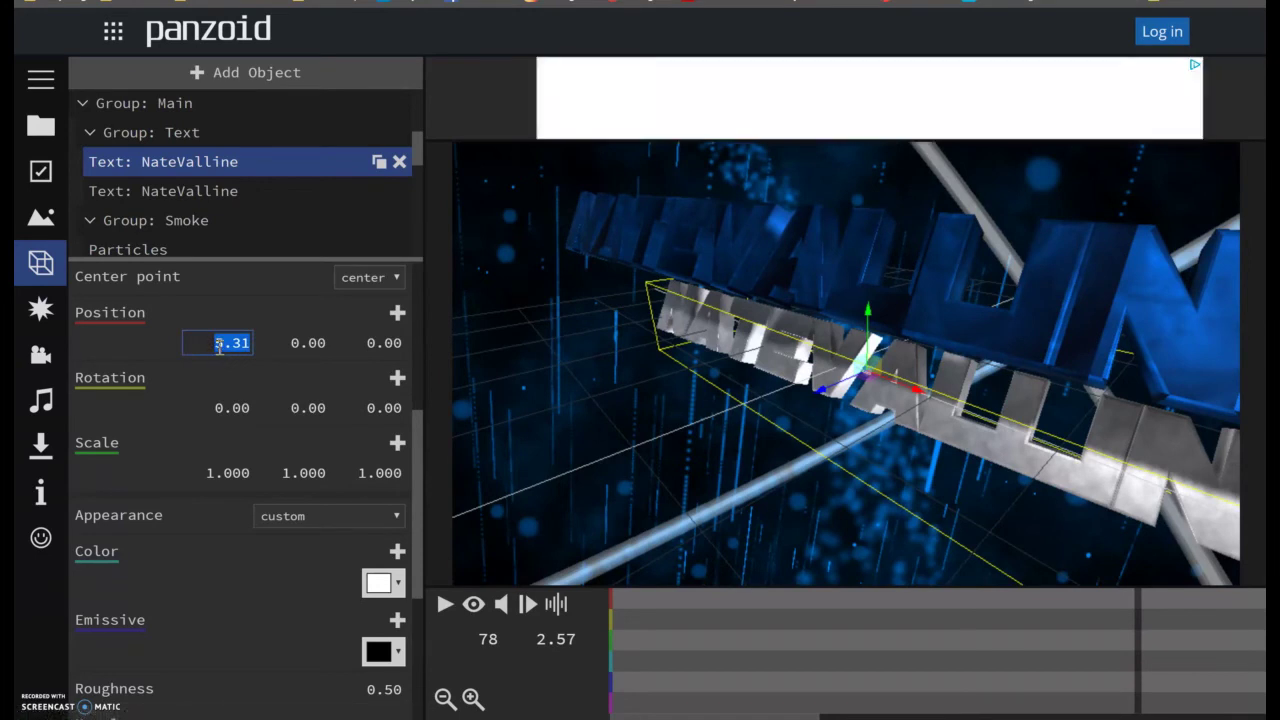
pyautogui.write('0')
pyautogui.press('Return')
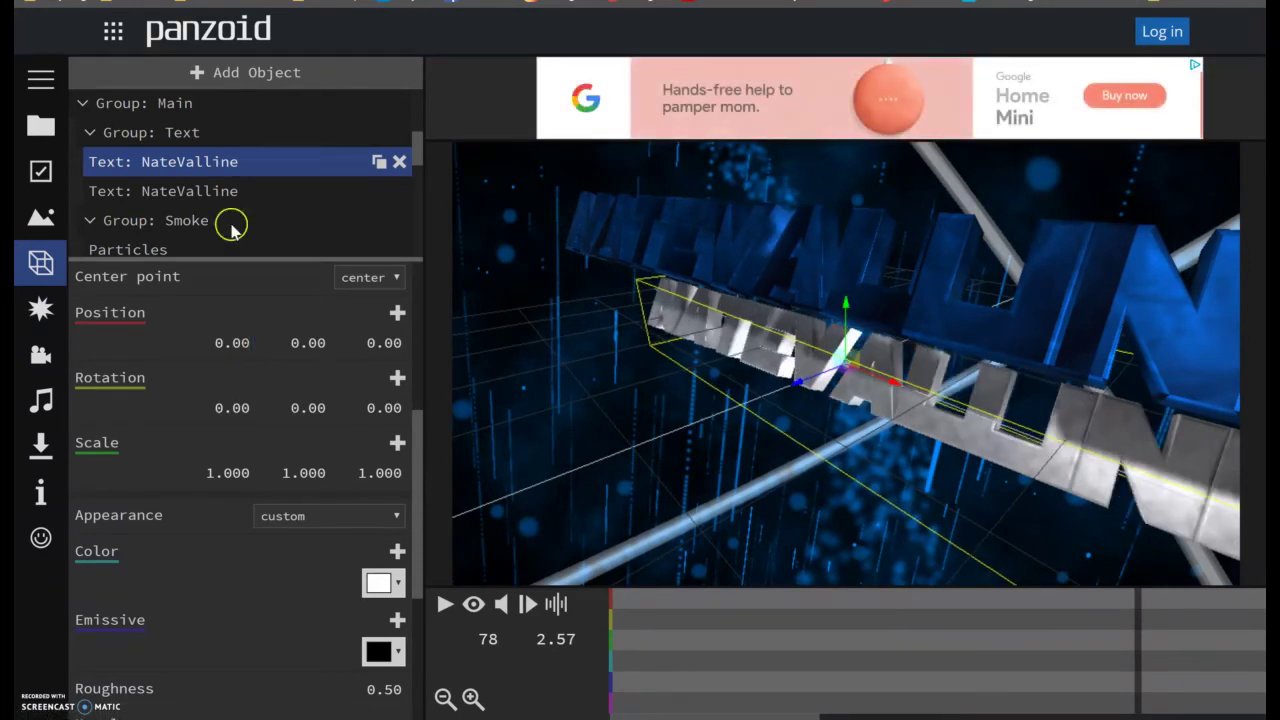
# Step: Reset the second text object's position in the Text group to 0, 0, 0
pyautogui.click(186, 192)
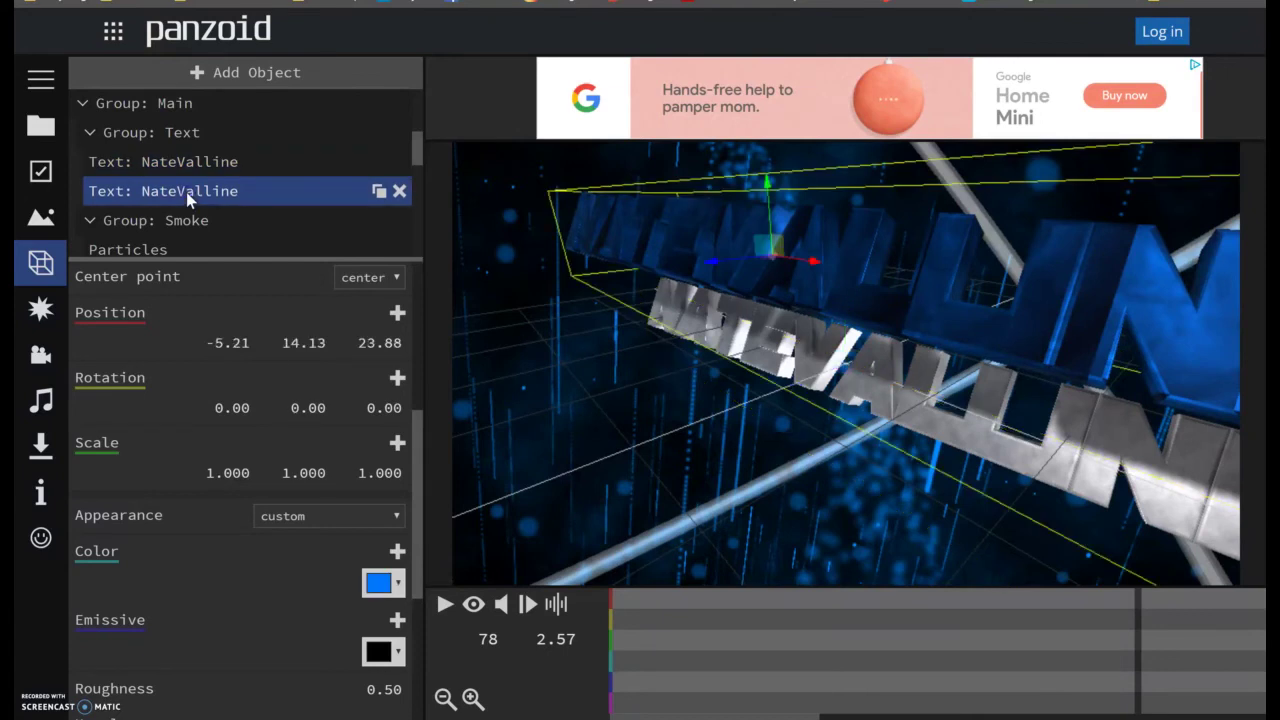
pyautogui.click(229, 343)
pyautogui.write('0')
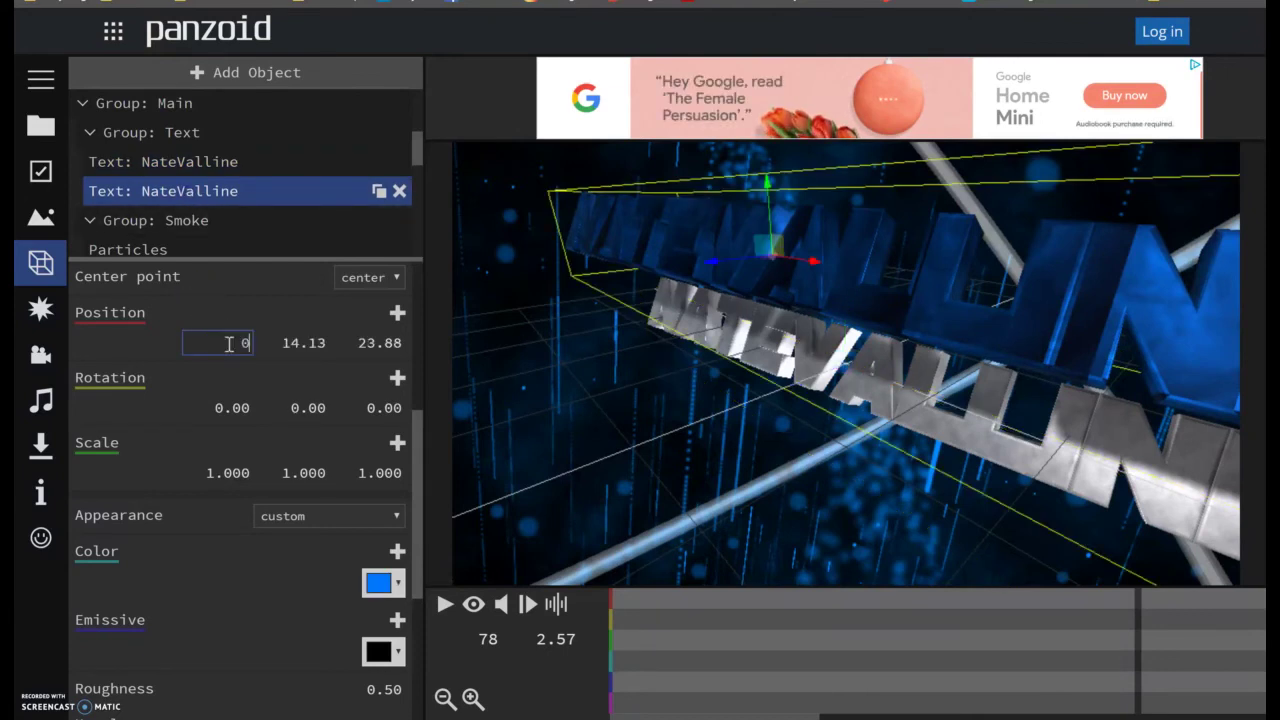
pyautogui.press('Return')
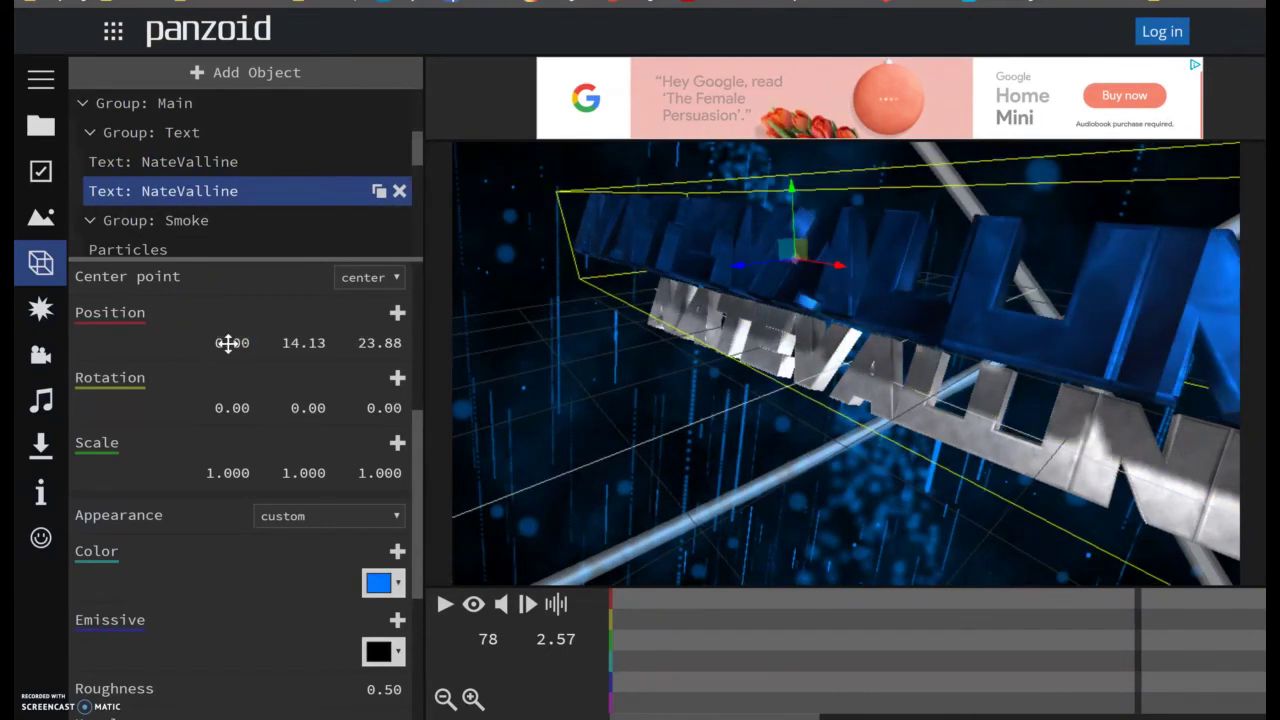
pyautogui.click(303, 343)
pyautogui.write('0')
pyautogui.press('Return')
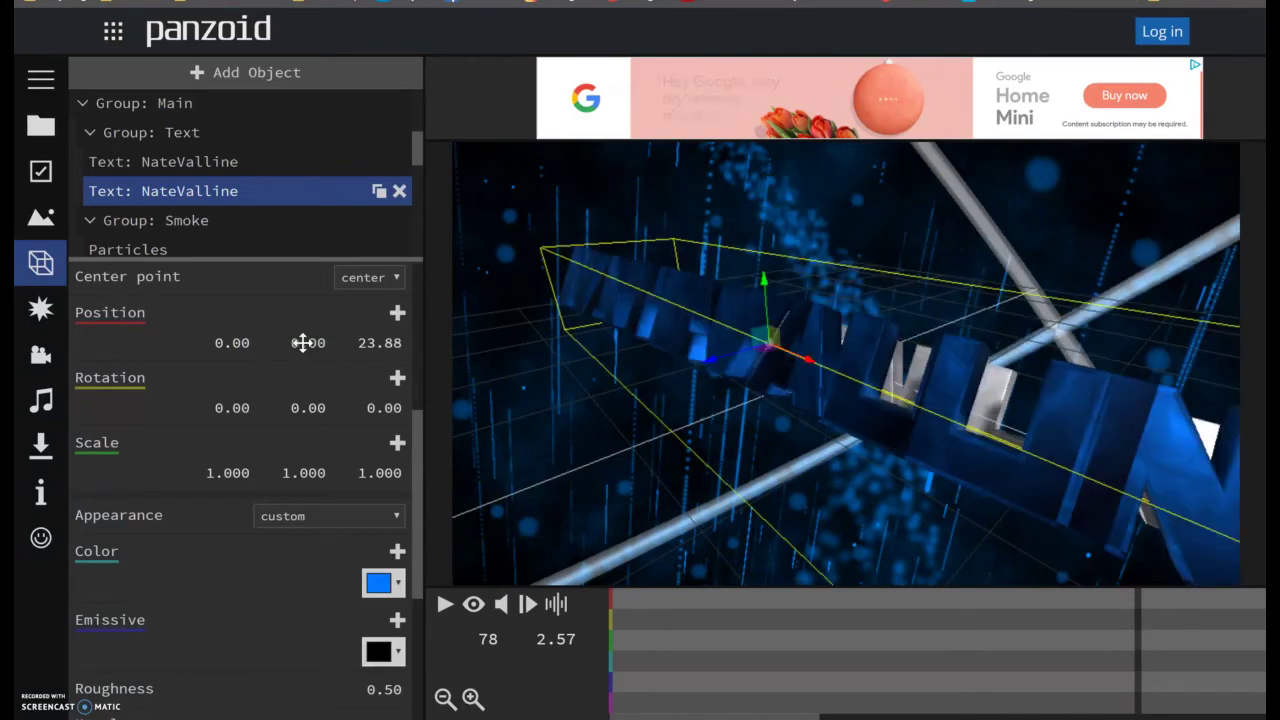
pyautogui.click(370, 343)
pyautogui.write('0')
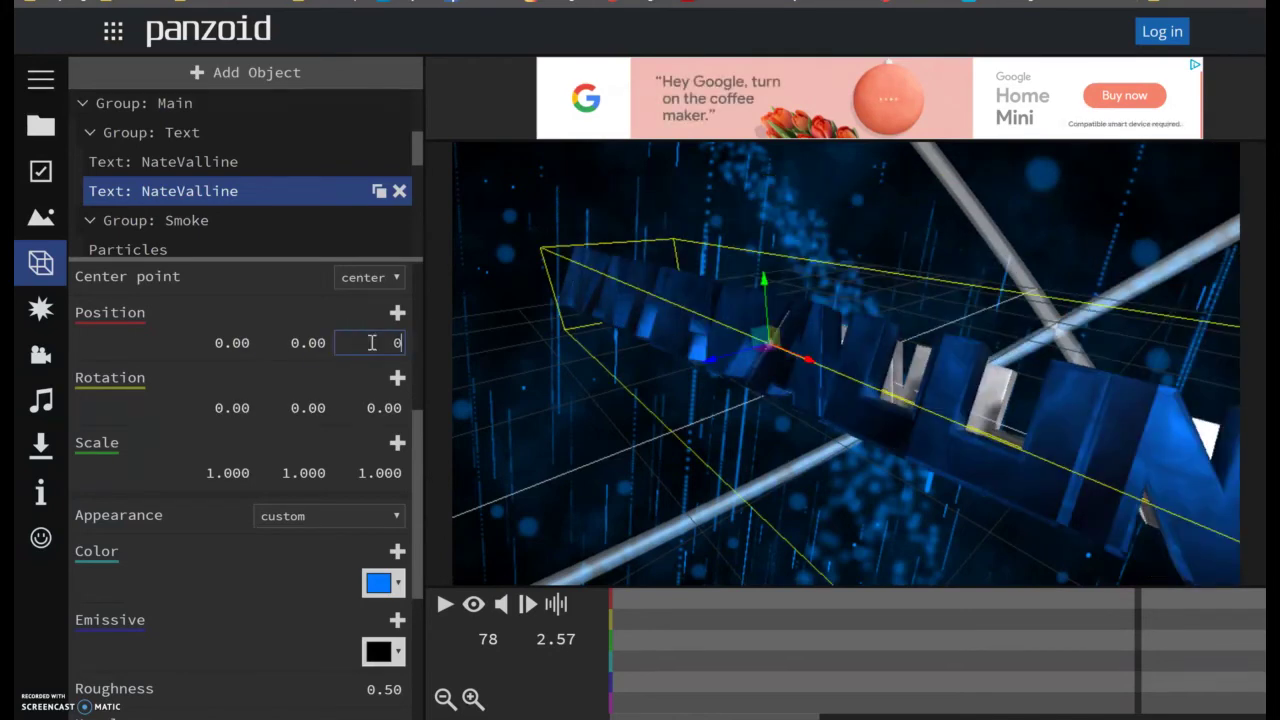
pyautogui.press('Return')
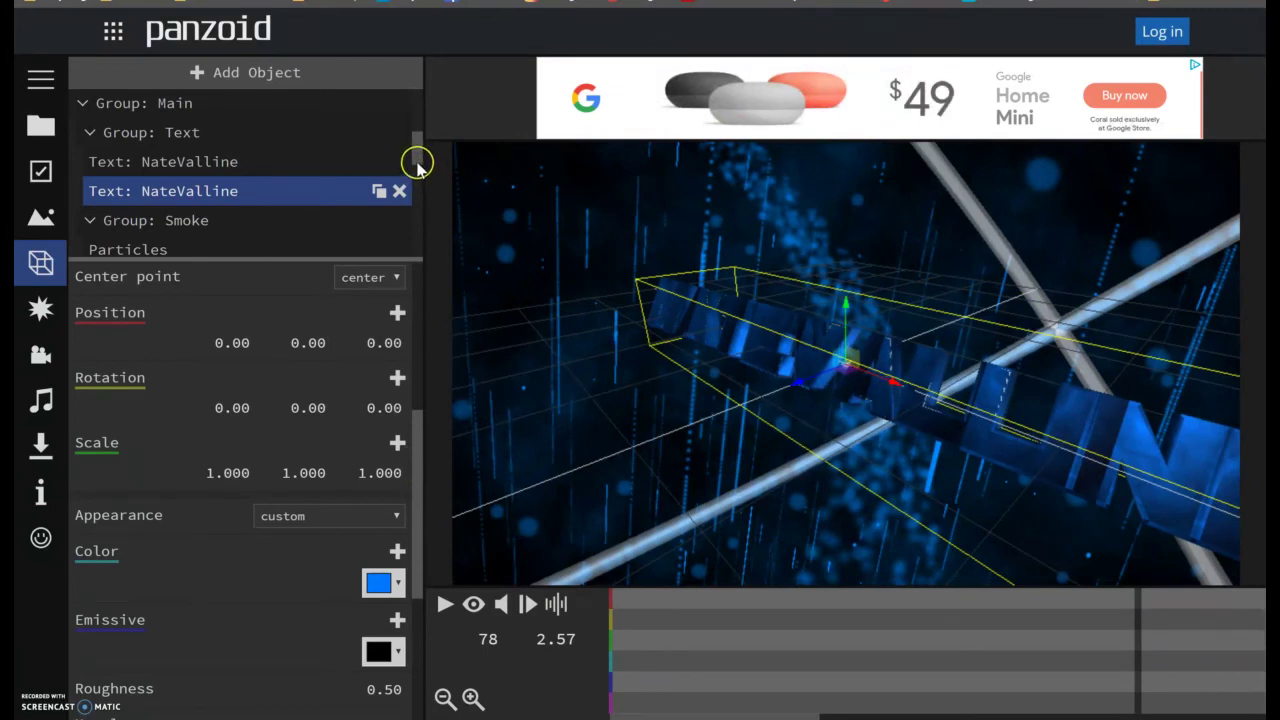
# Step: Turn on the render preview, play the intro and pause it at frame 213
pyautogui.moveTo(422, 137); pyautogui.dragTo(424, 107)
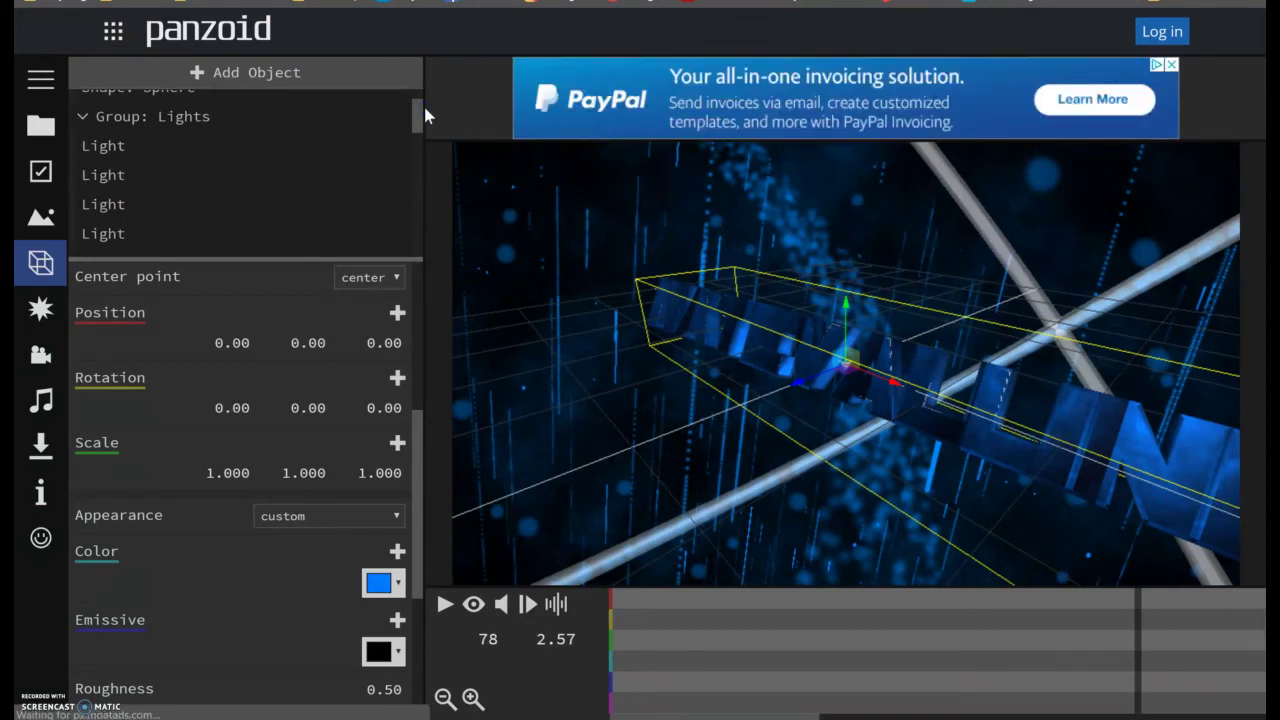
pyautogui.click(477, 606)
pyautogui.click(446, 605)
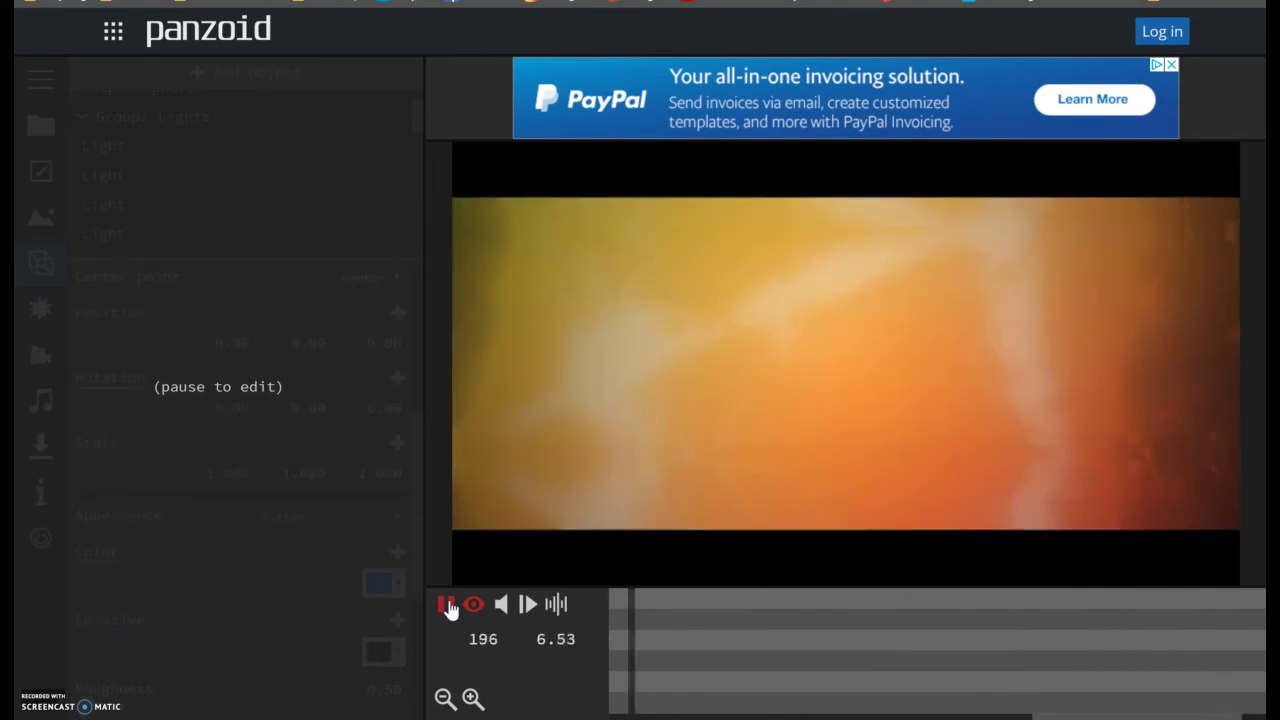
pyautogui.click(447, 606)
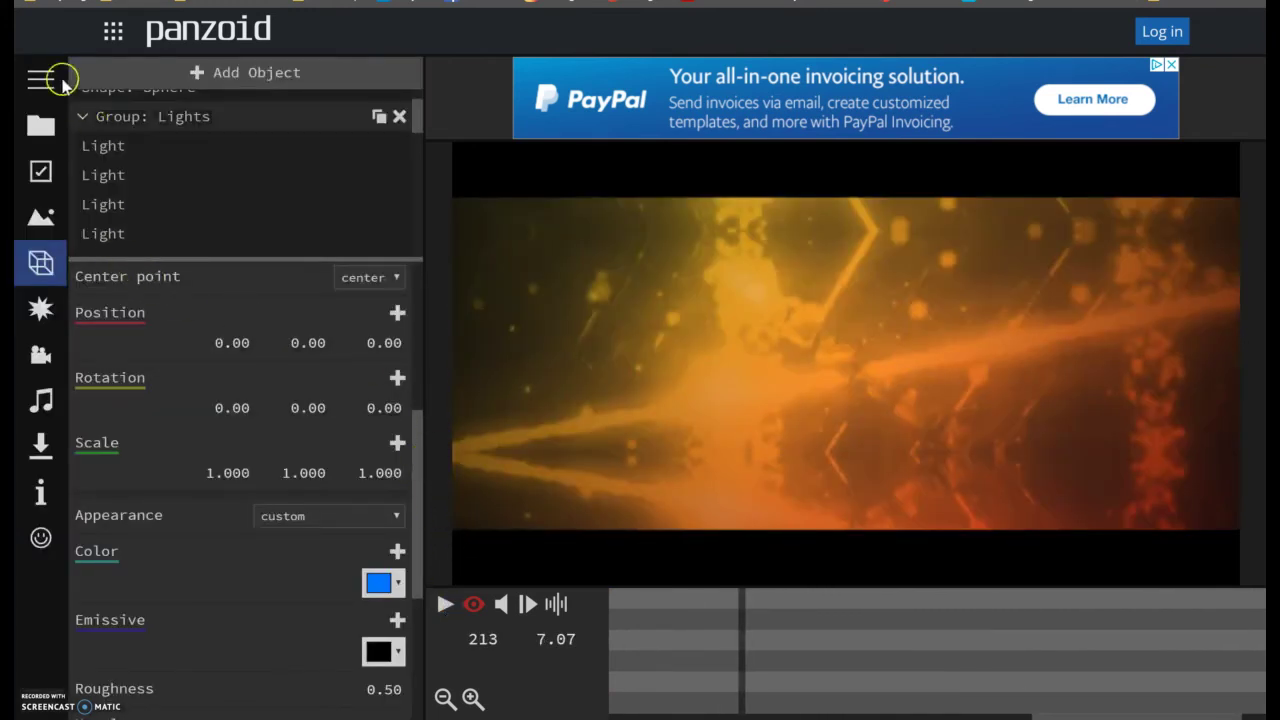
# Step: Review the effects, camera animation and audio track settings, and open the audio file selection without choosing a file
pyautogui.click(60, 80)
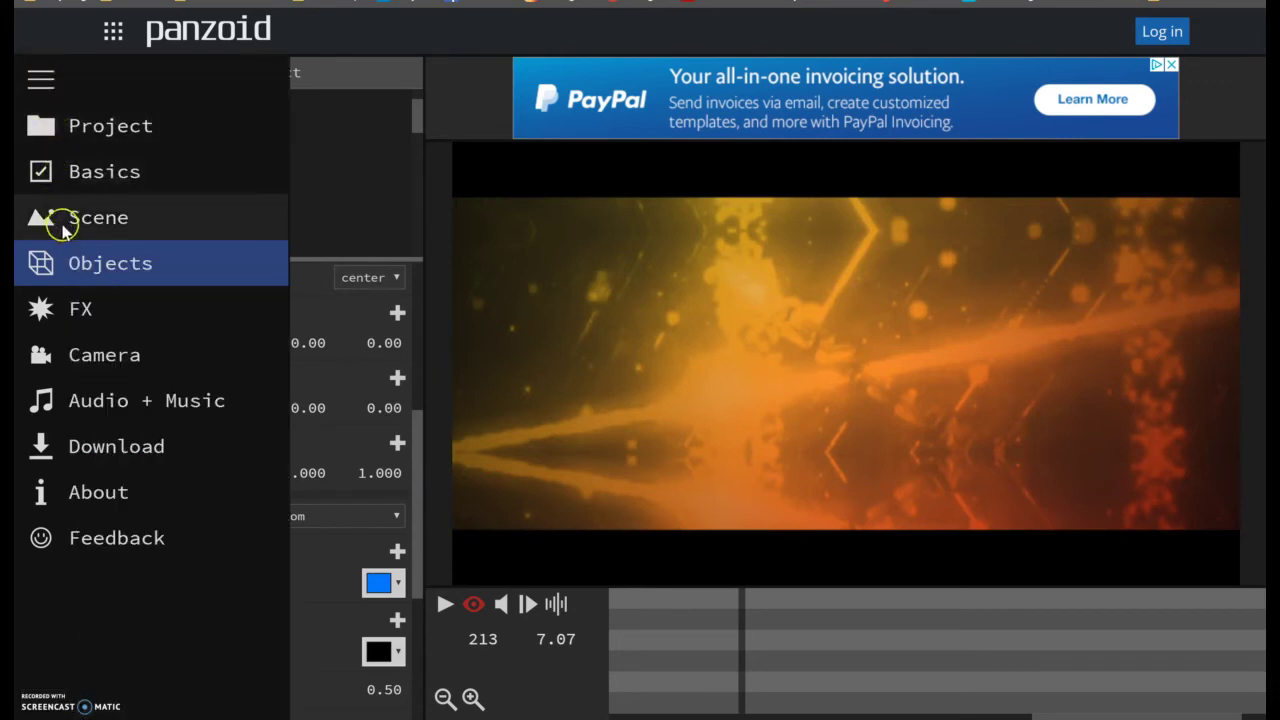
pyautogui.click(78, 309)
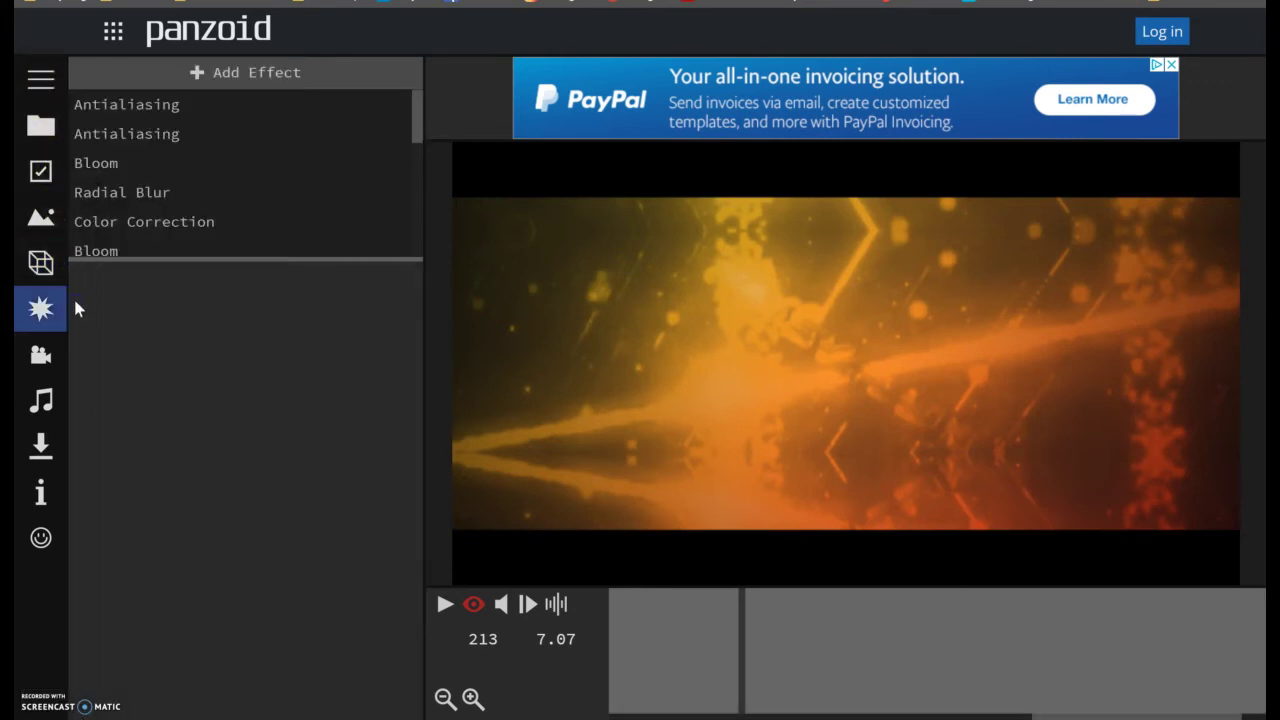
pyautogui.click(45, 356)
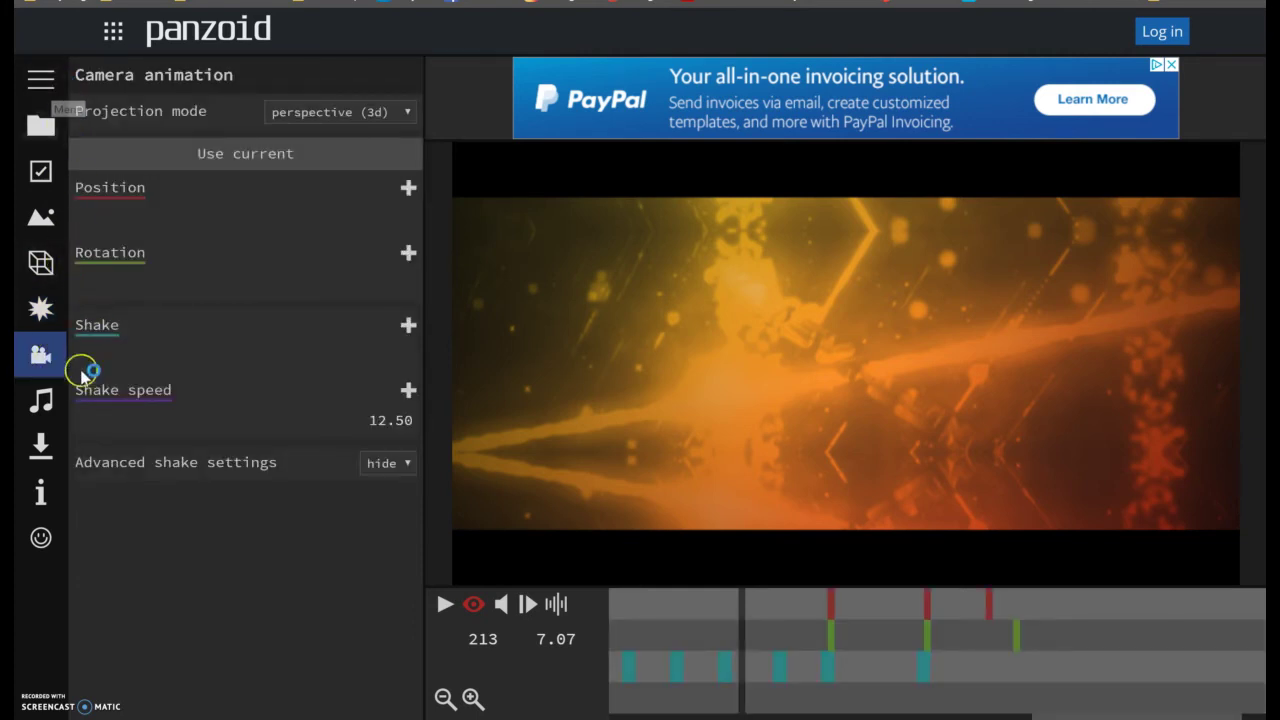
pyautogui.click(47, 403)
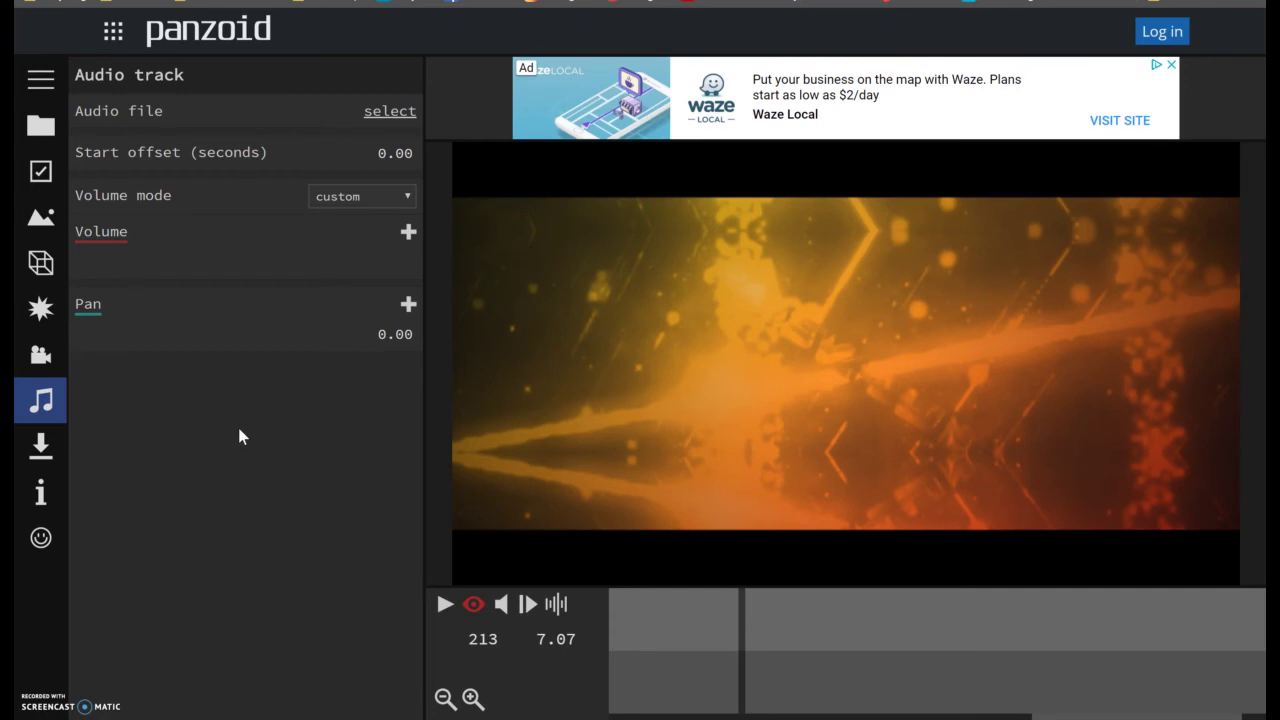
pyautogui.click(396, 118)
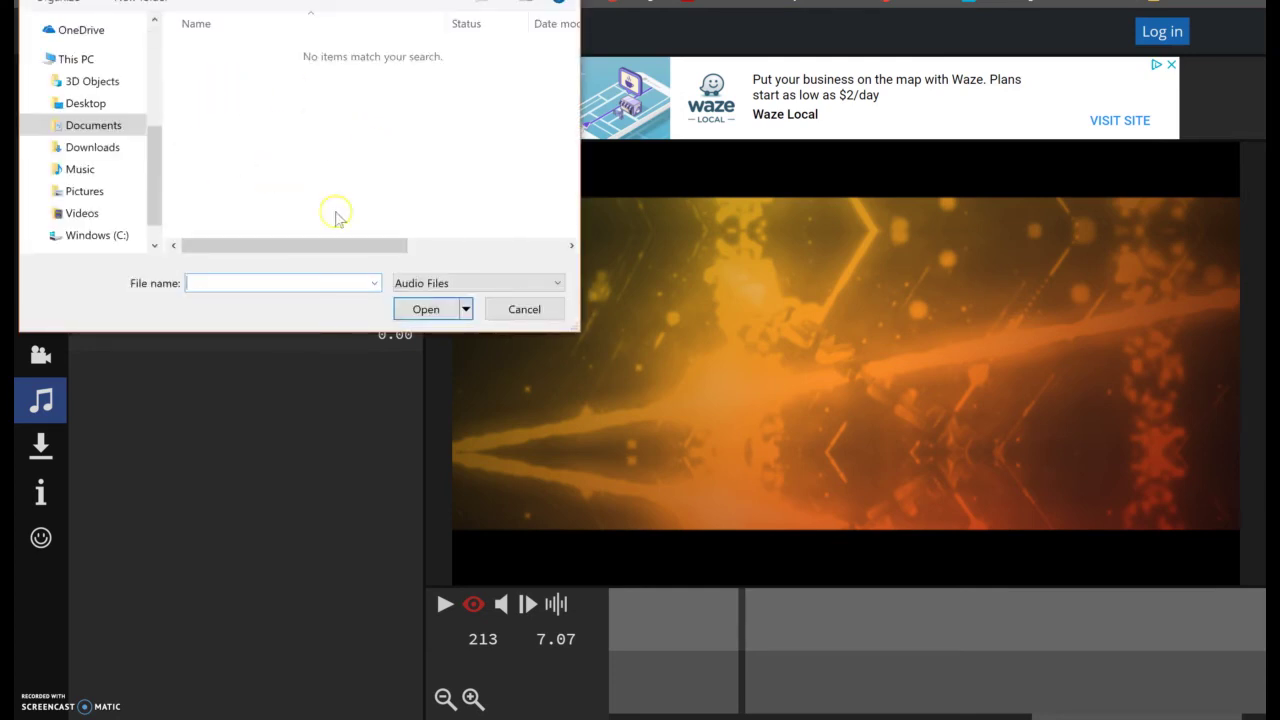
pyautogui.click(515, 310)
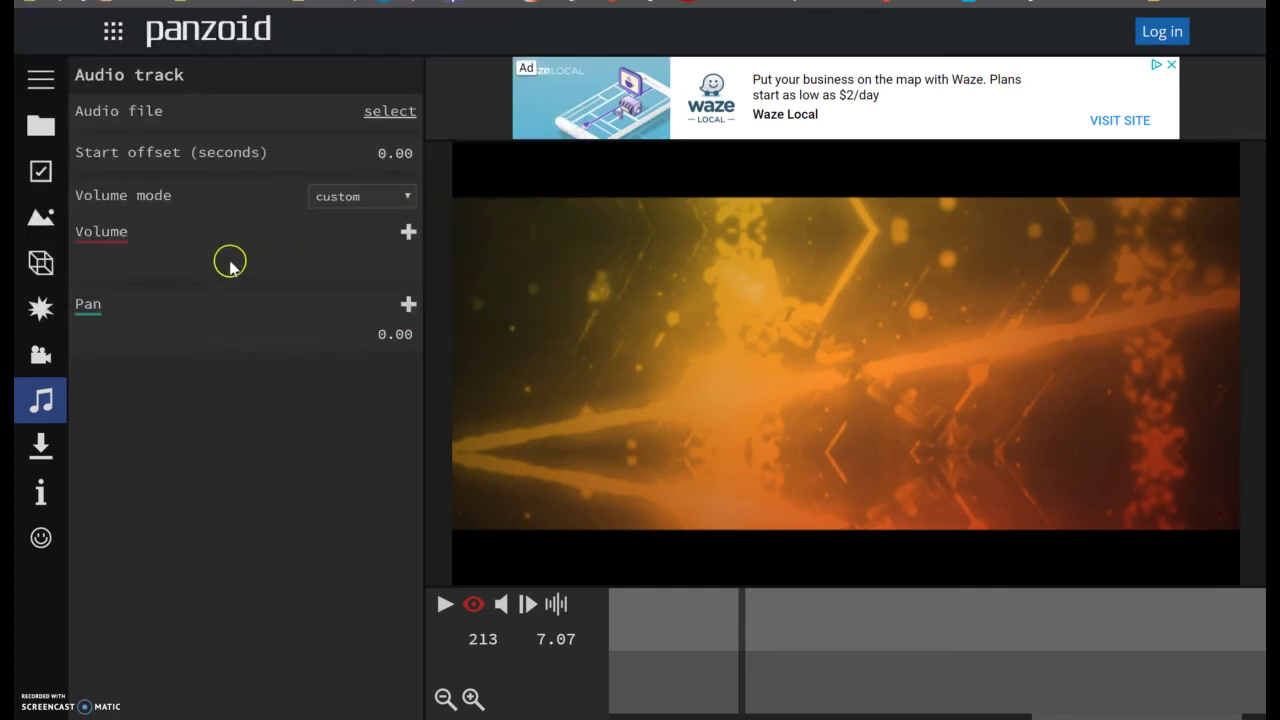
# Step: Configure the video download with balanced mode and the .mkv (vp8/opus) format
pyautogui.click(41, 447)
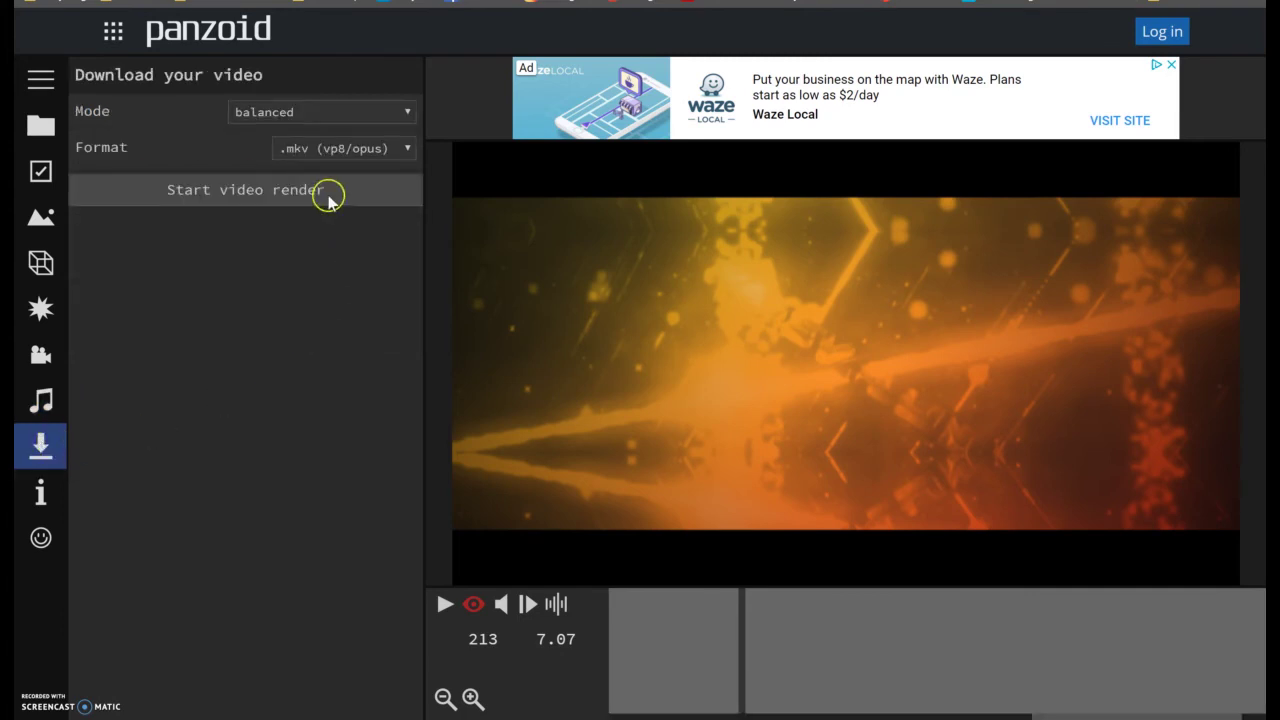
pyautogui.click(404, 116)
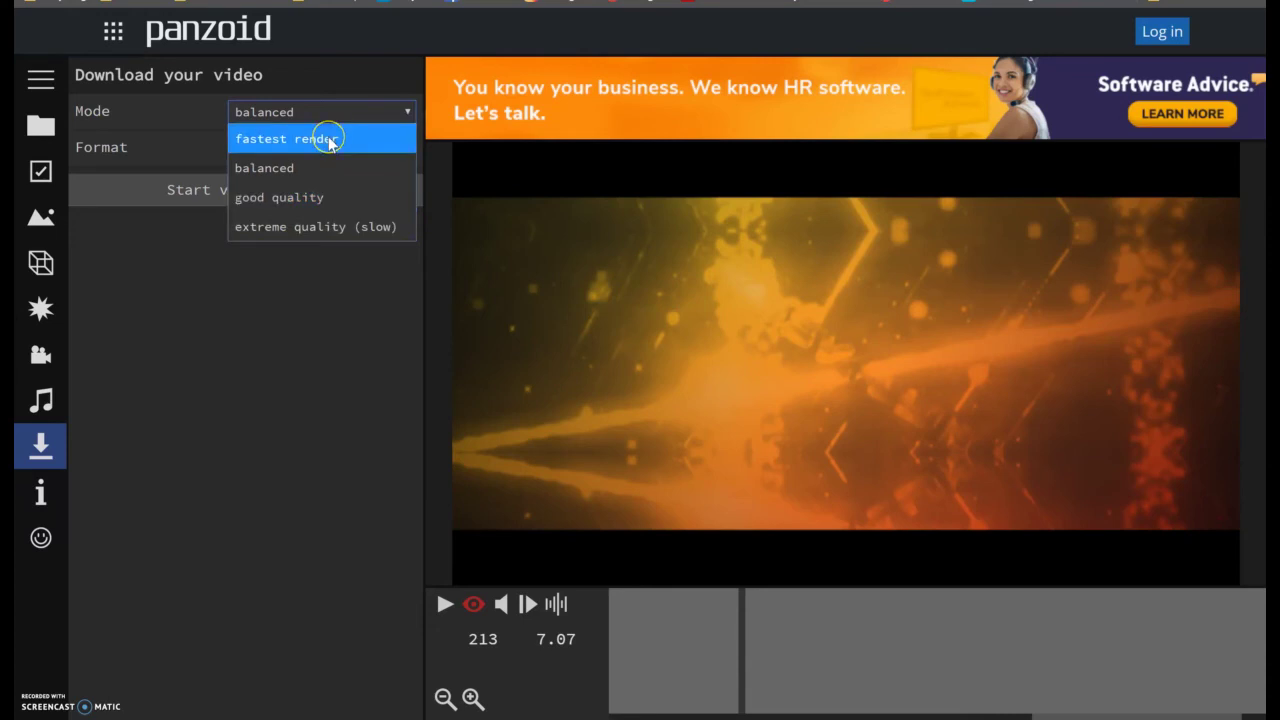
pyautogui.click(286, 172)
pyautogui.click(390, 152)
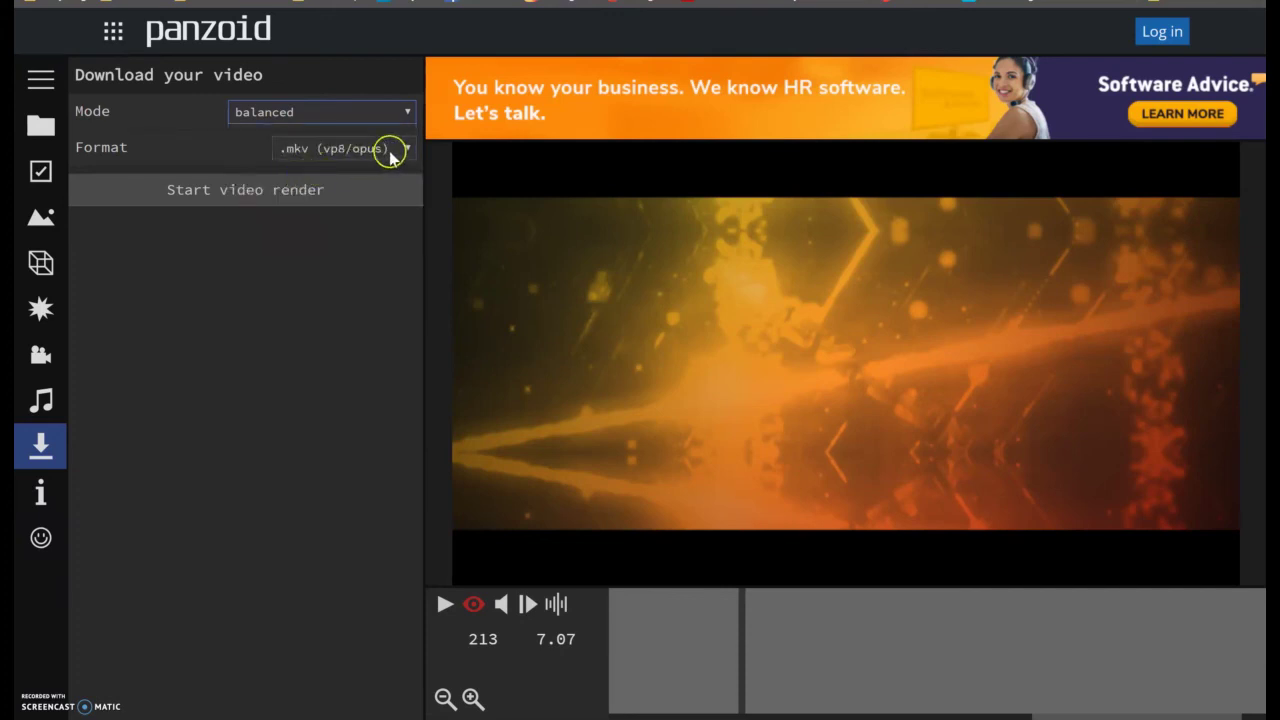
pyautogui.click(372, 182)
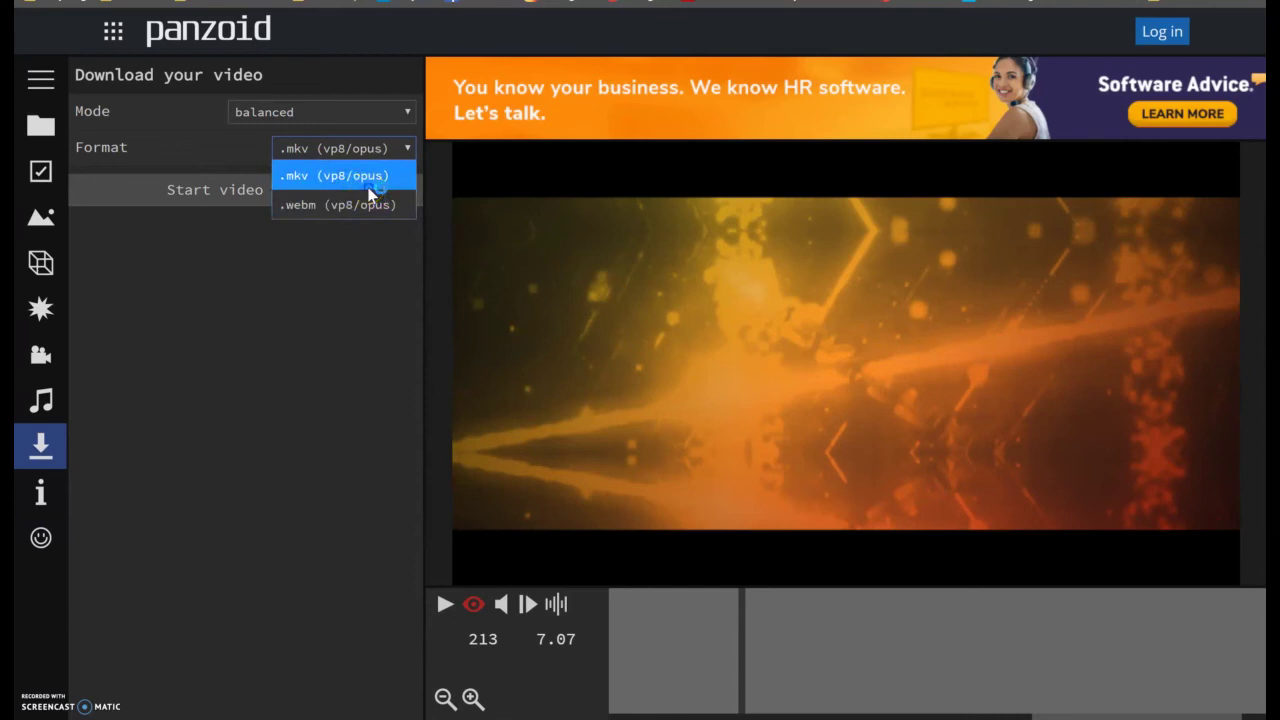
pyautogui.click(368, 183)
# Step: Start the video render with file storage on the device allowed, and cancel the render
pyautogui.click(242, 190)
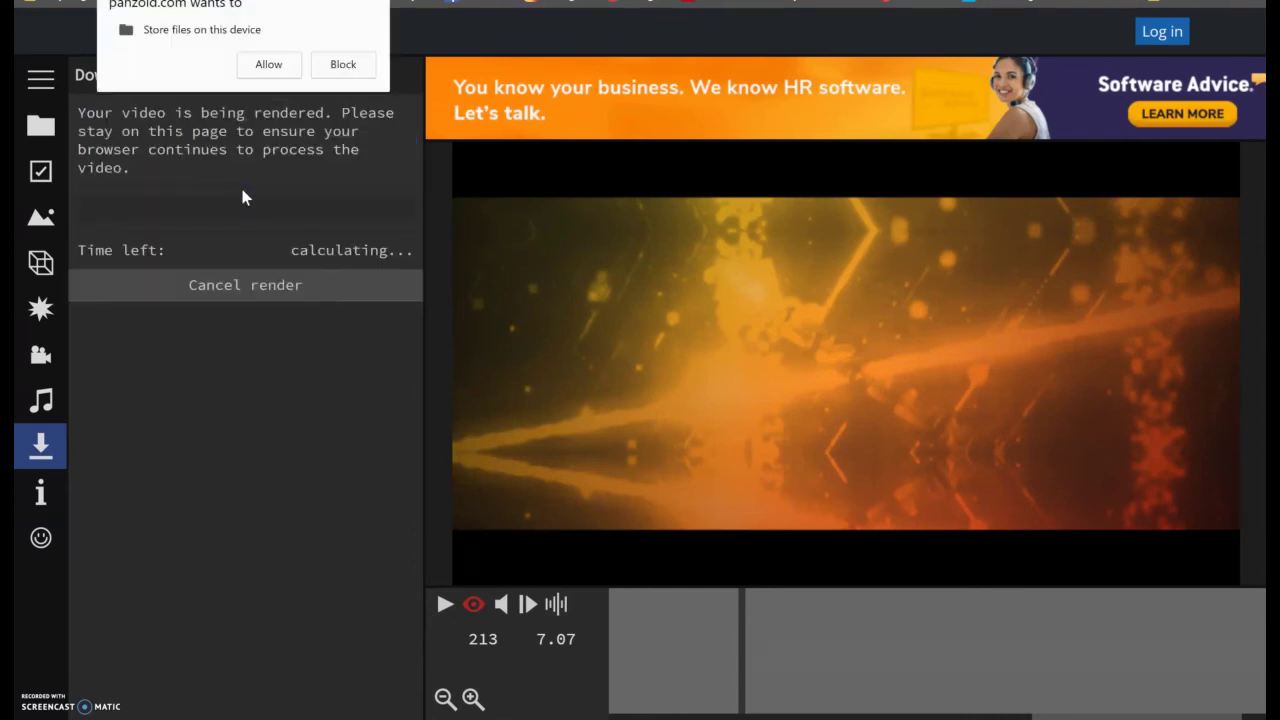
pyautogui.click(268, 64)
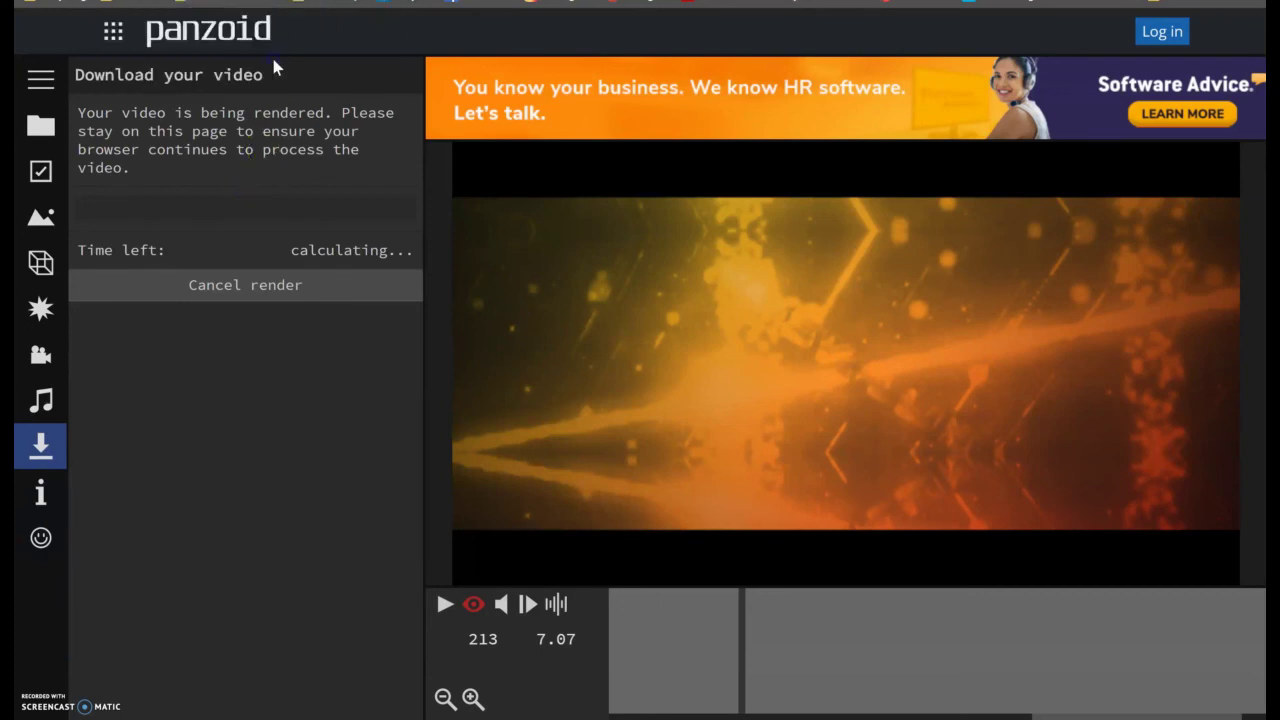
pyautogui.click(323, 210)
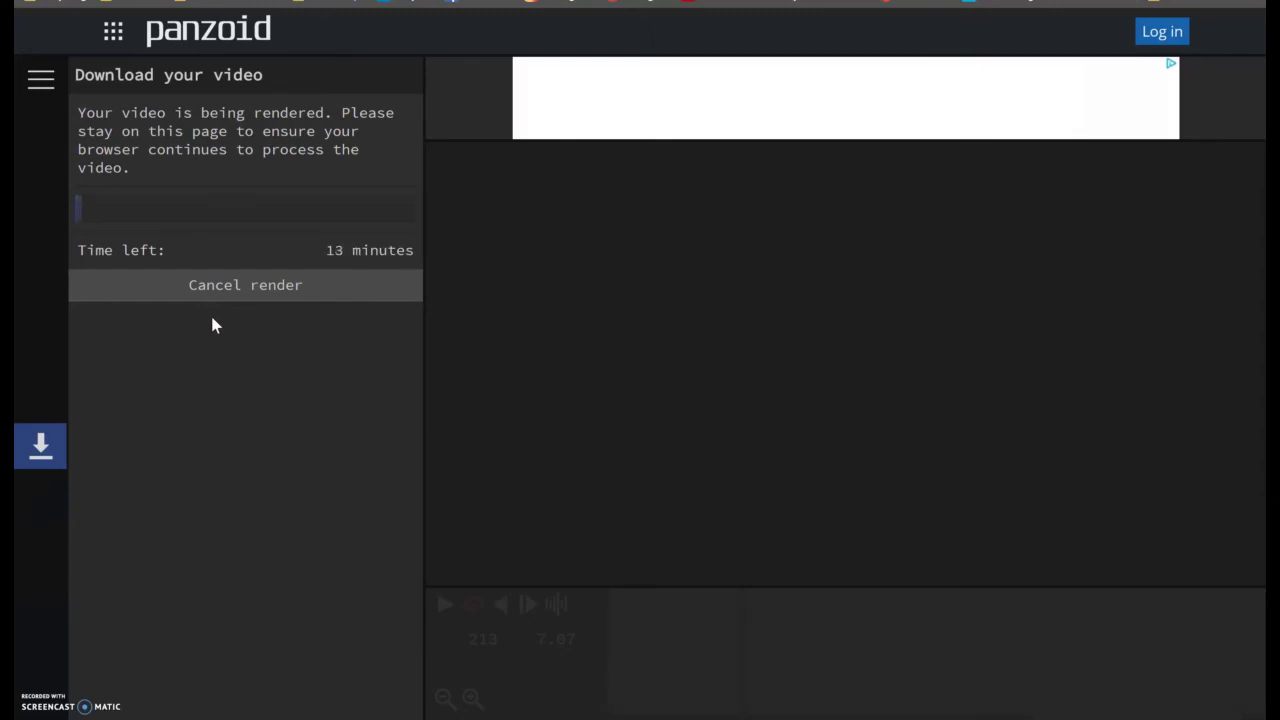
pyautogui.click(228, 290)
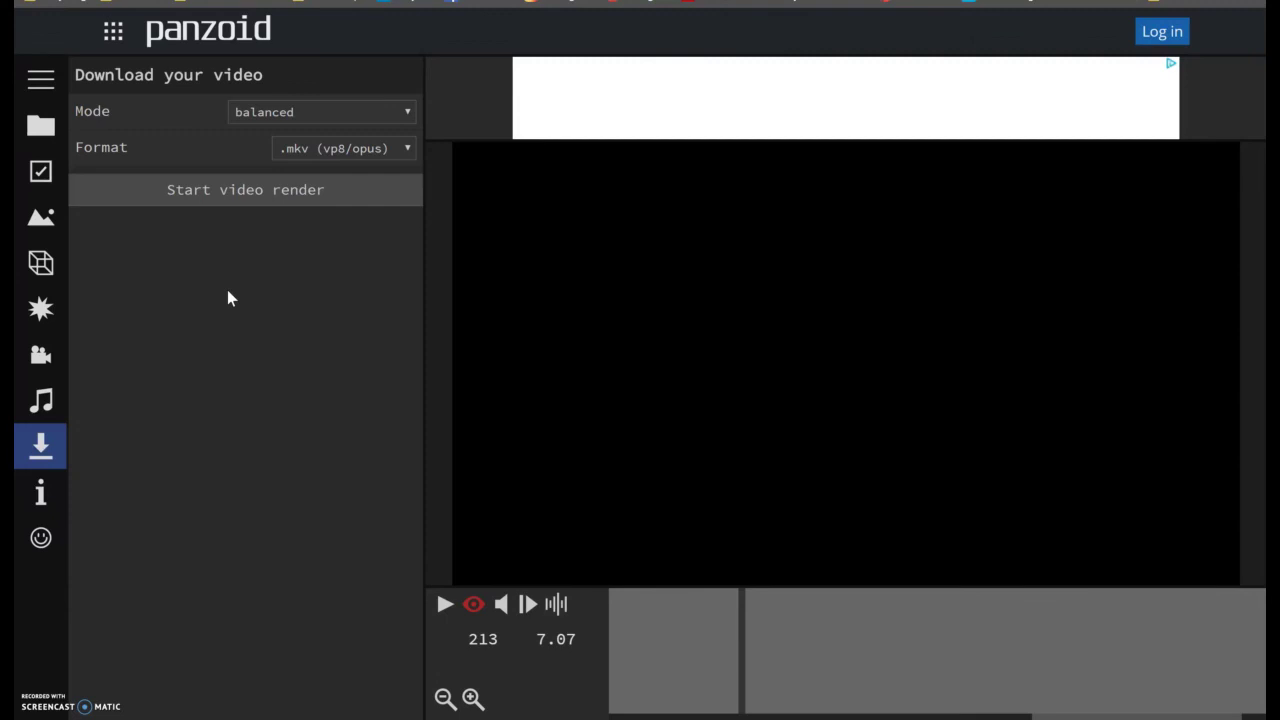
# Step: Leave the project without saving, return to the Panzoid home page and browse the community creations
pyautogui.click(199, 33)
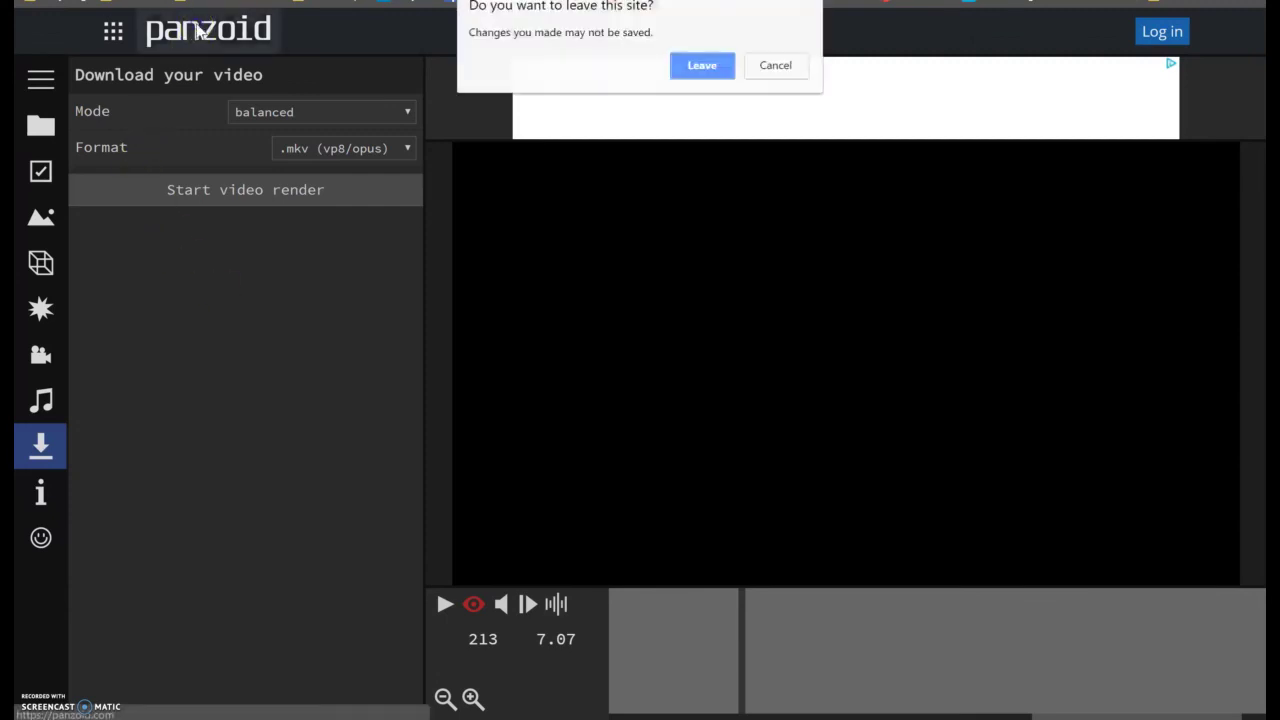
pyautogui.click(717, 70)
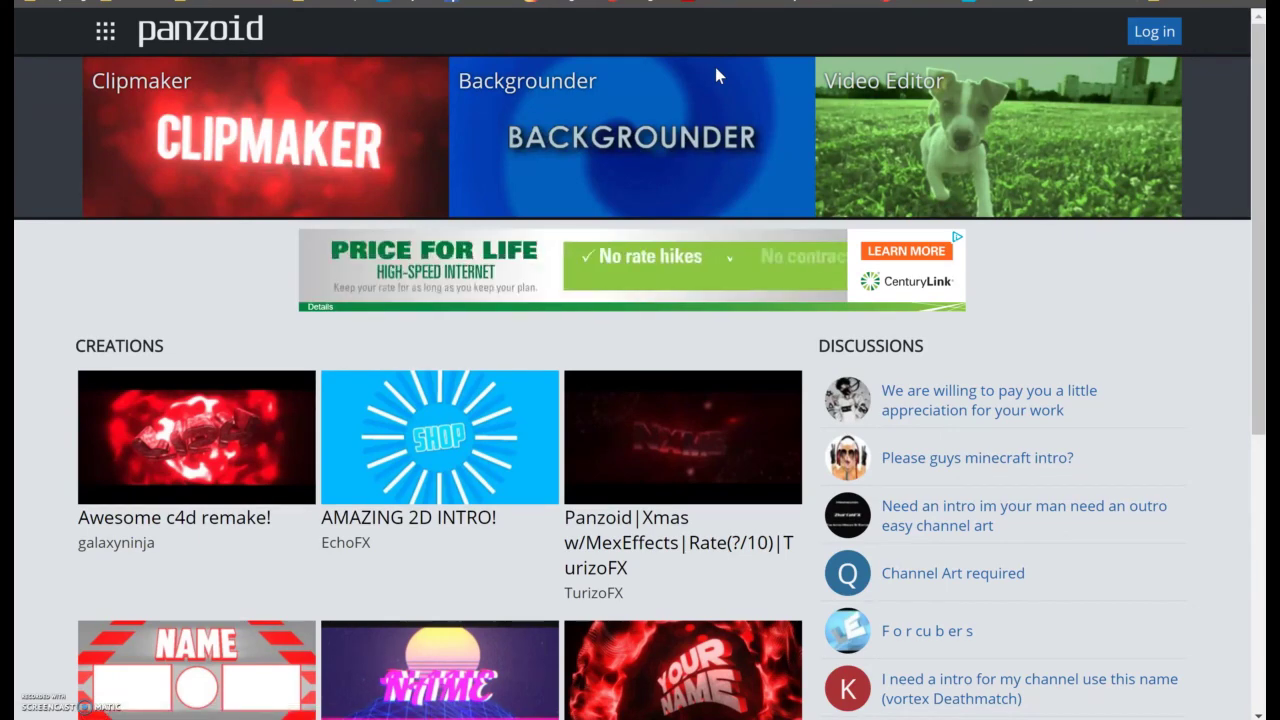
pyautogui.scroll(-2, 1166, 448)
pyautogui.scroll(-5, 1166, 448)
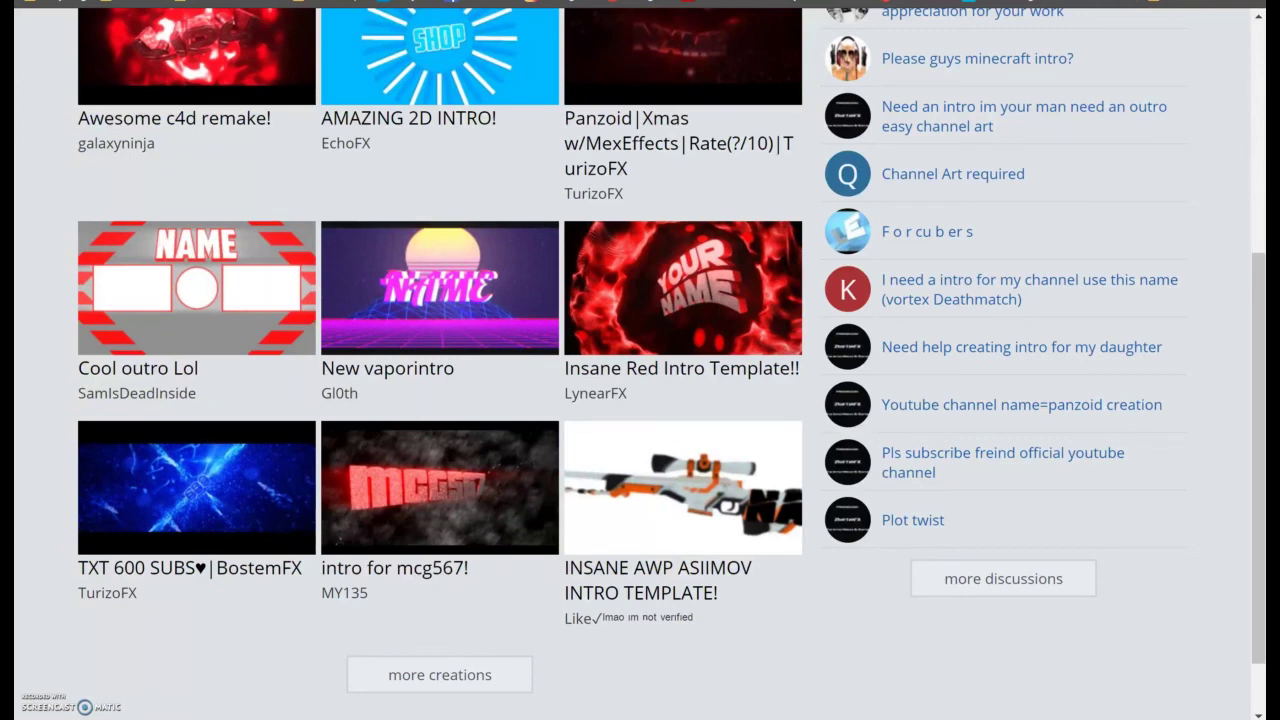
pyautogui.scroll(3, 1163, 560)
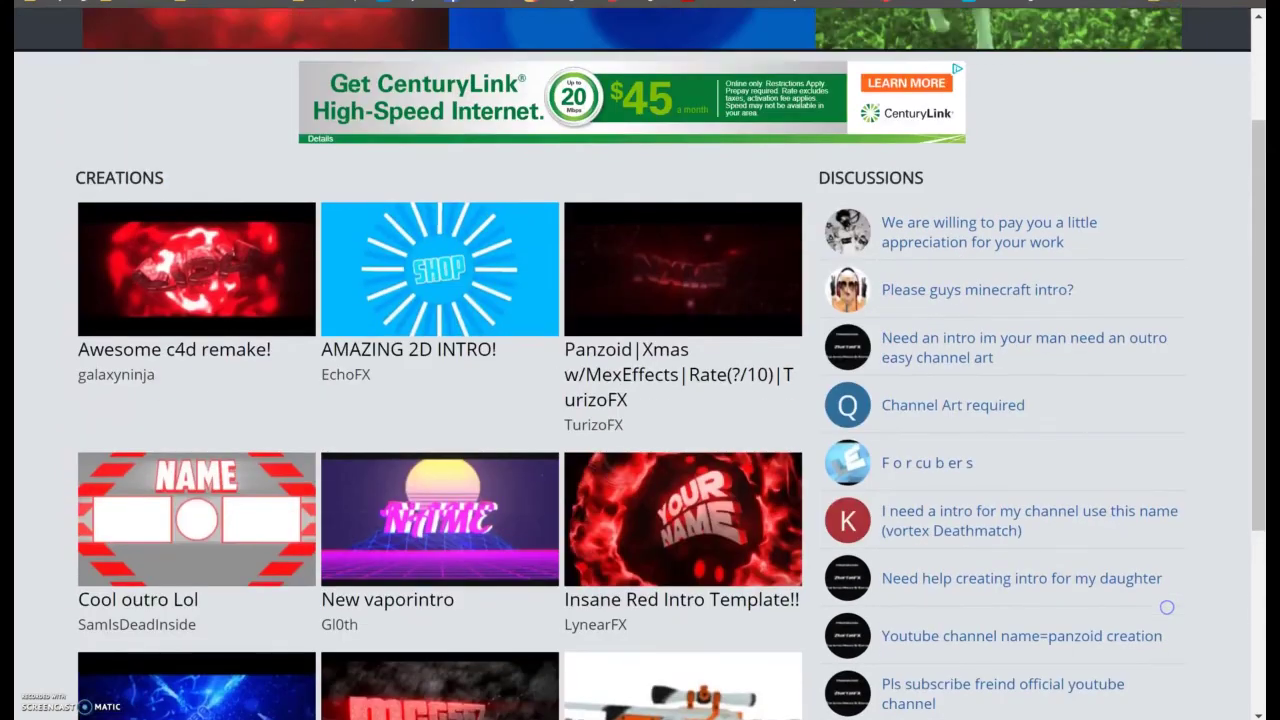